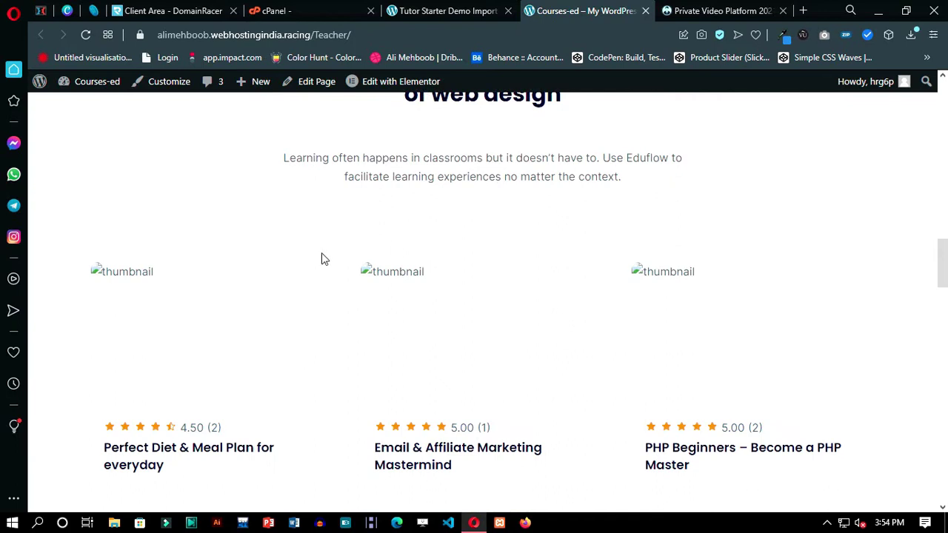
# Step: Open the site's Course listing page from the navigation
pyautogui.scroll(-10, 455, 273)
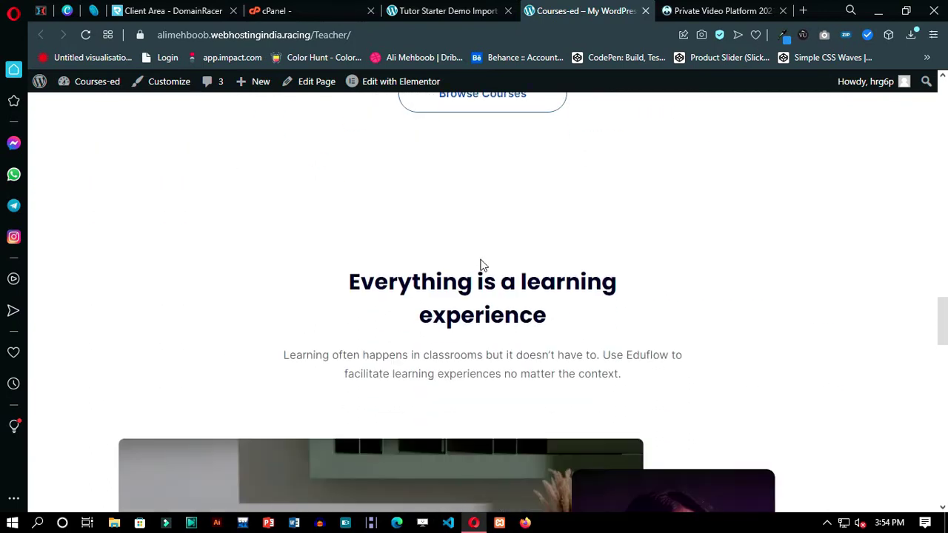
pyautogui.scroll(-10, 483, 267)
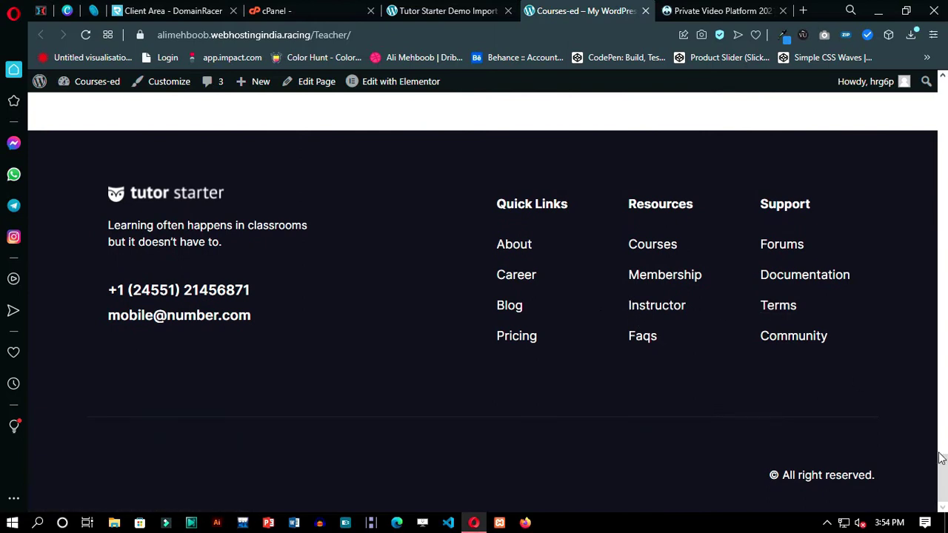
pyautogui.moveTo(943, 465); pyautogui.dragTo(931, 87)
pyautogui.click(476, 118)
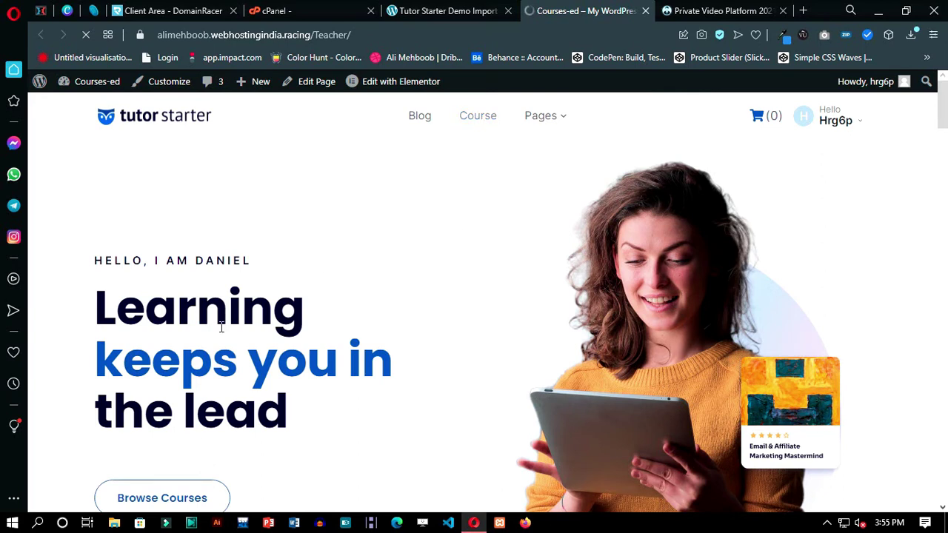
# Step: Browse the Tutor Starter course listing, then return to the Starter Sites admin page
pyautogui.scroll(-3, 348, 363)
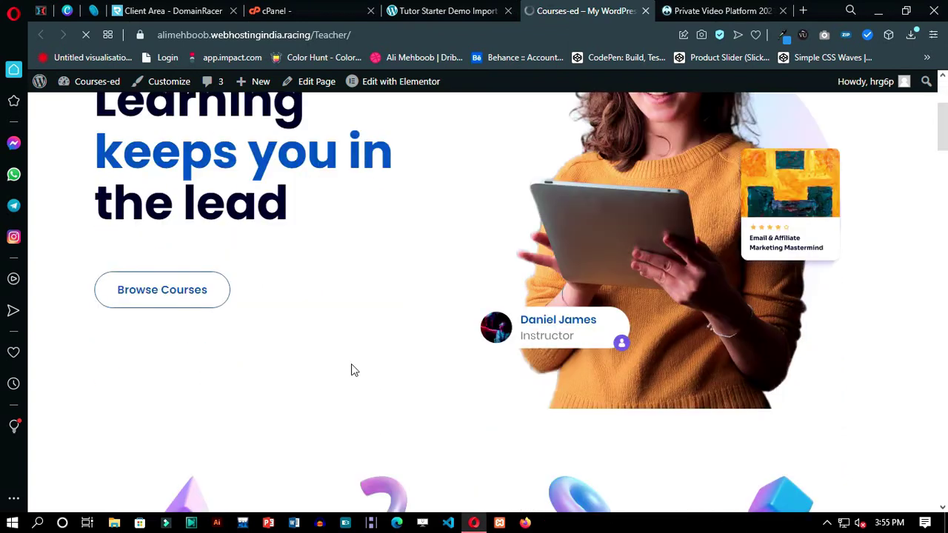
pyautogui.scroll(3, 352, 370)
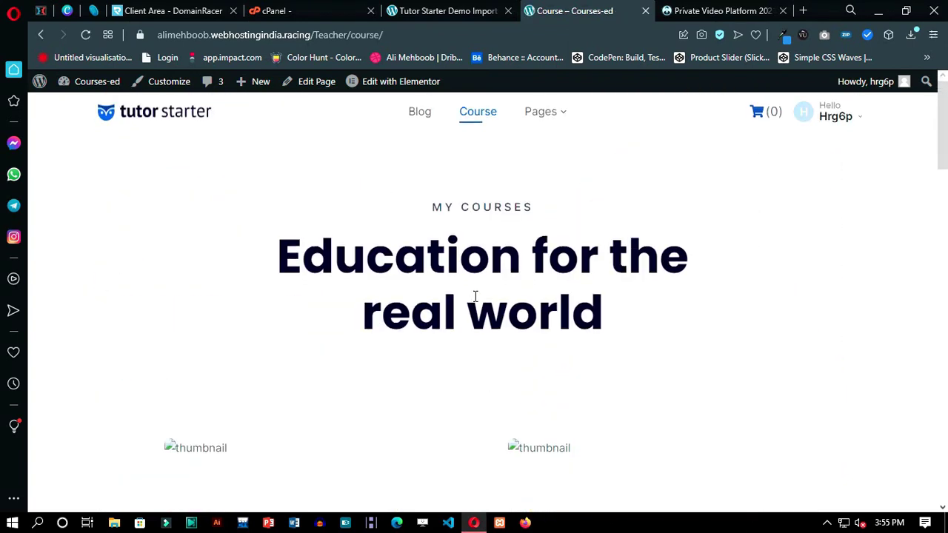
pyautogui.scroll(-9, 474, 301)
pyautogui.scroll(-10, 474, 300)
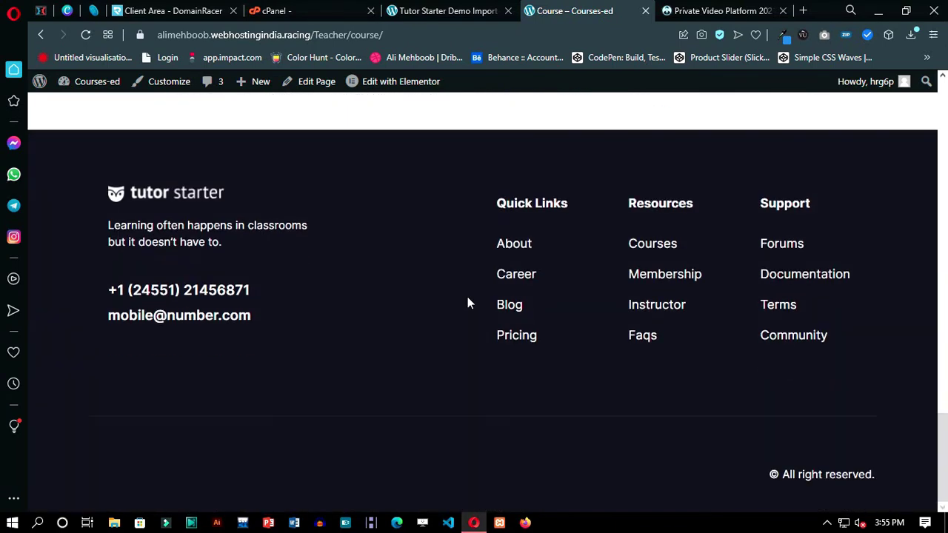
pyautogui.scroll(8, 468, 299)
pyautogui.scroll(10, 468, 303)
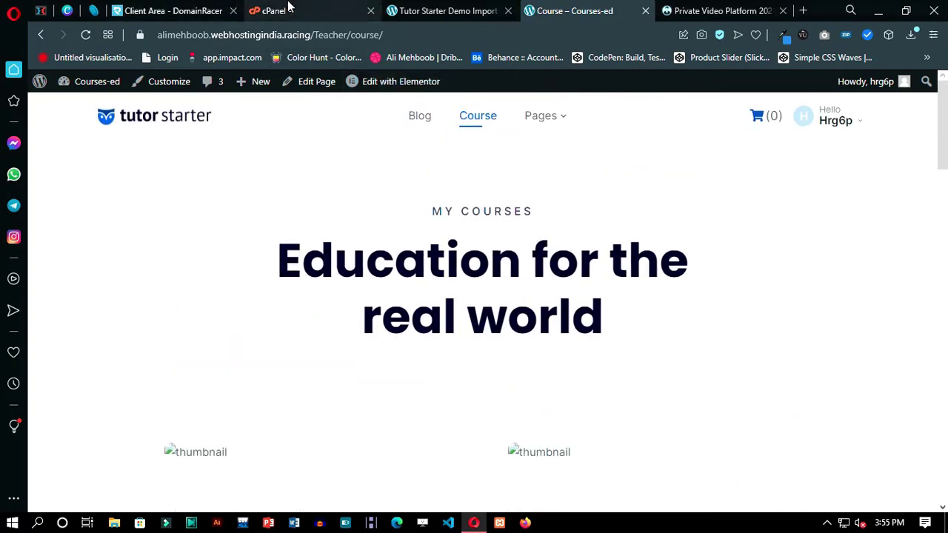
pyautogui.click(474, 7)
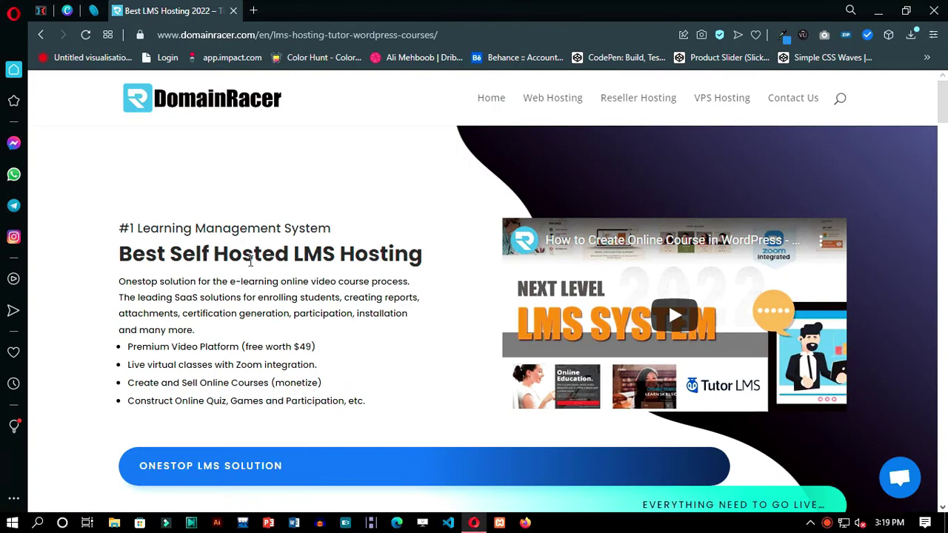
pyautogui.moveTo(143, 253); pyautogui.dragTo(424, 253)
pyautogui.click(265, 335)
pyautogui.moveTo(257, 348); pyautogui.dragTo(126, 346)
pyautogui.doubleClick(292, 383)
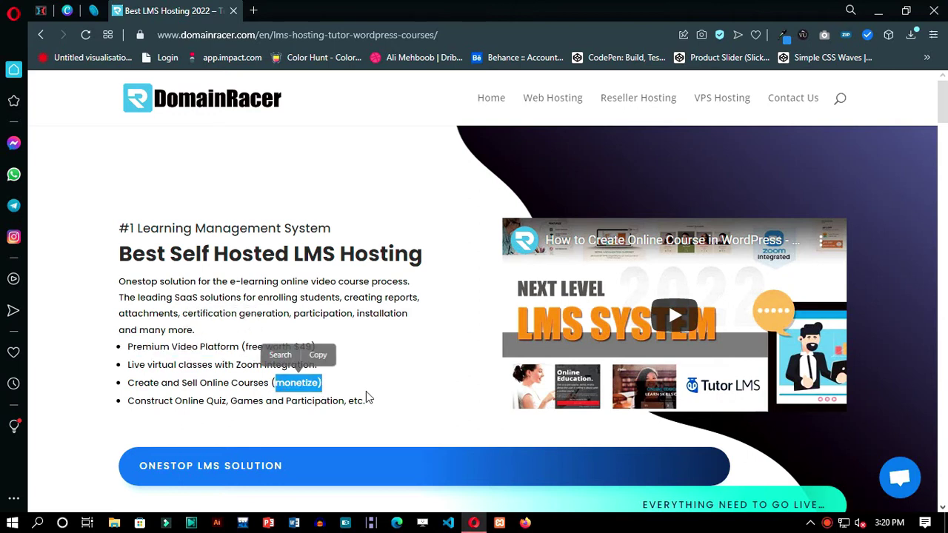
pyautogui.scroll(-5, 365, 395)
pyautogui.scroll(-6, 366, 397)
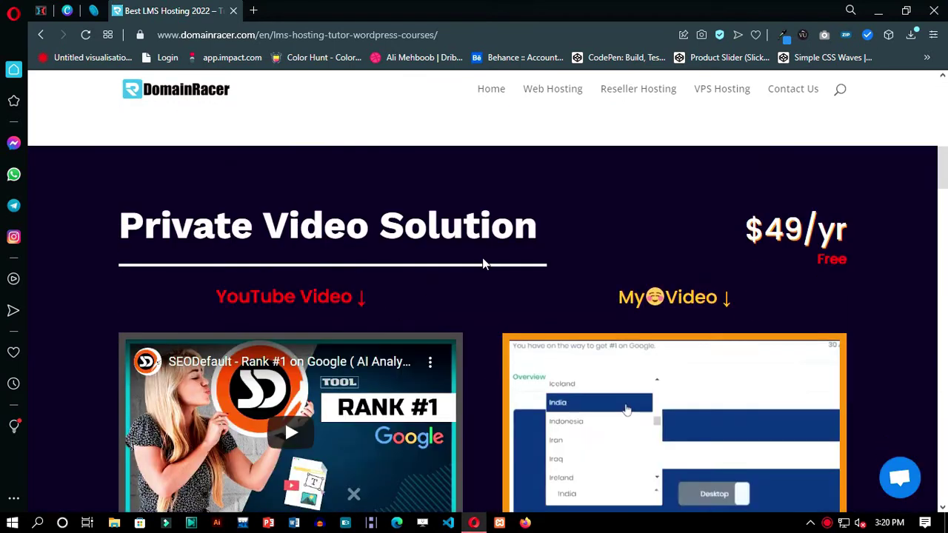
pyautogui.moveTo(513, 232); pyautogui.dragTo(347, 228)
pyautogui.click(483, 291)
pyautogui.scroll(-1, 200, 309)
pyautogui.moveTo(217, 228); pyautogui.dragTo(352, 228)
pyautogui.moveTo(618, 228); pyautogui.dragTo(726, 228)
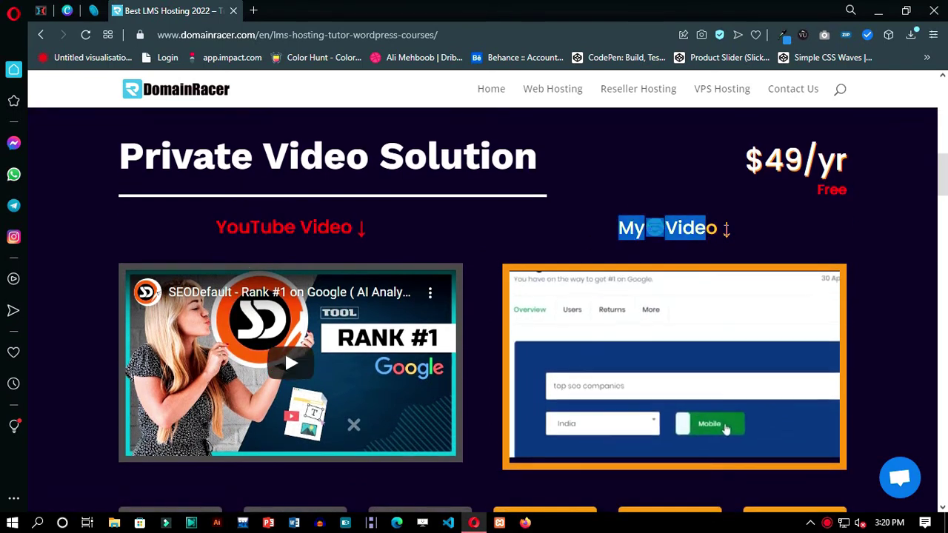
pyautogui.click(878, 184)
pyautogui.moveTo(878, 184); pyautogui.dragTo(757, 186)
pyautogui.click(753, 185)
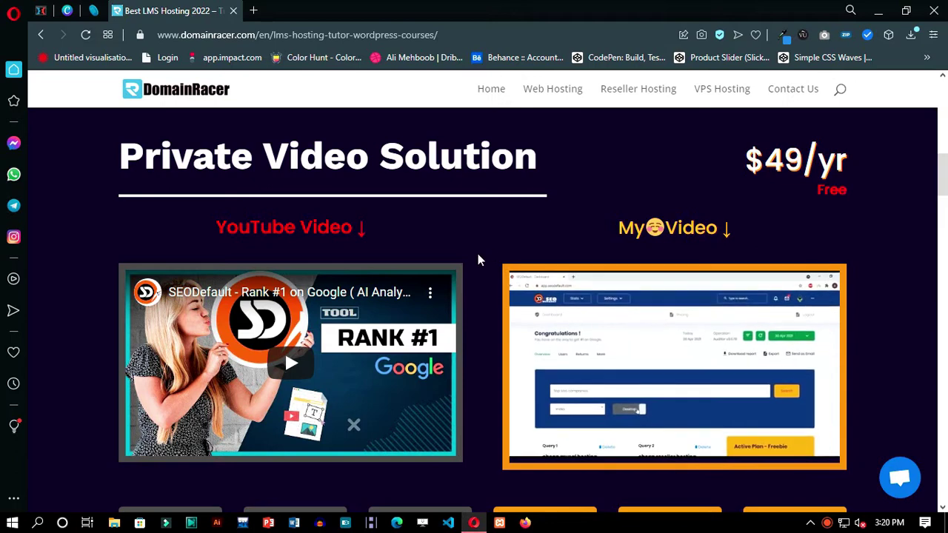
pyautogui.scroll(-10, 477, 259)
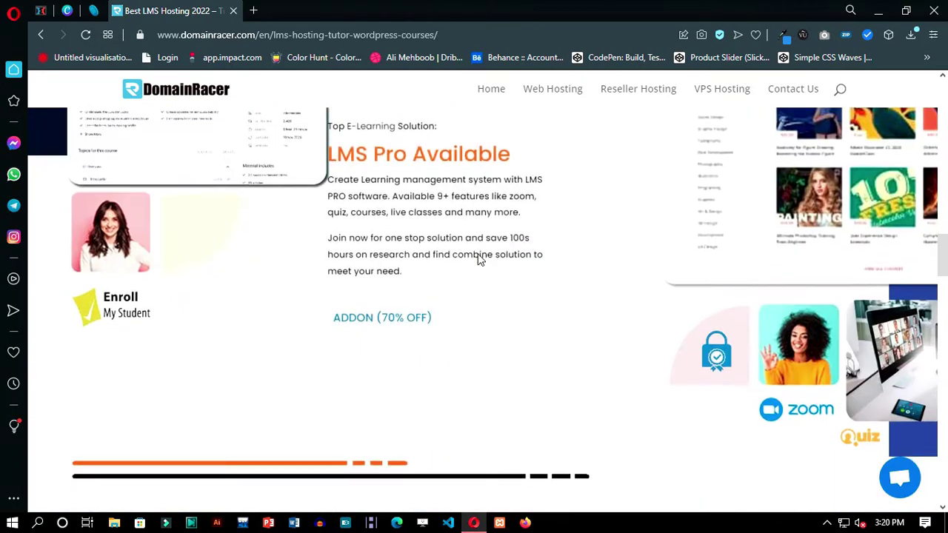
pyautogui.scroll(10, 478, 259)
pyautogui.scroll(-5, 478, 259)
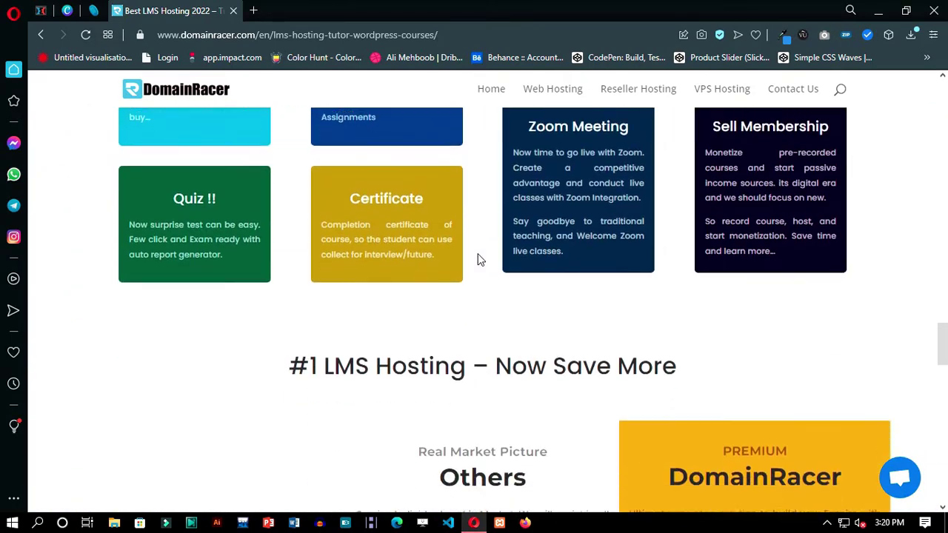
pyautogui.scroll(-10, 477, 259)
pyautogui.scroll(3, 478, 259)
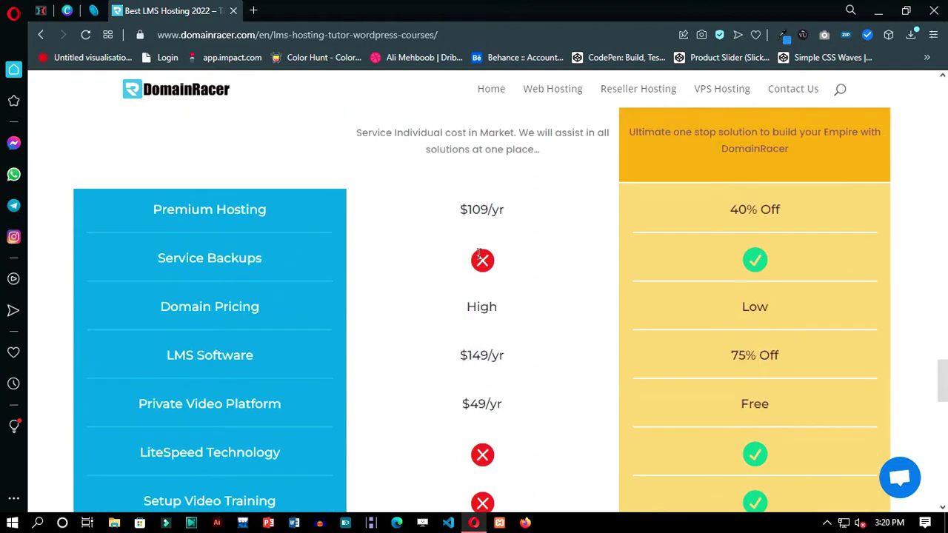
pyautogui.scroll(2, 479, 253)
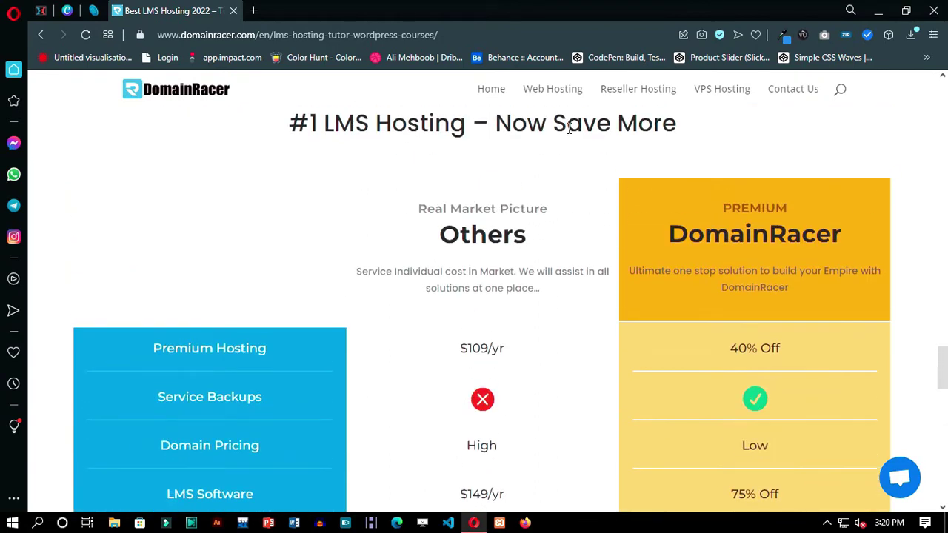
pyautogui.moveTo(527, 138); pyautogui.dragTo(379, 142)
pyautogui.click(379, 142)
pyautogui.scroll(-2, 719, 353)
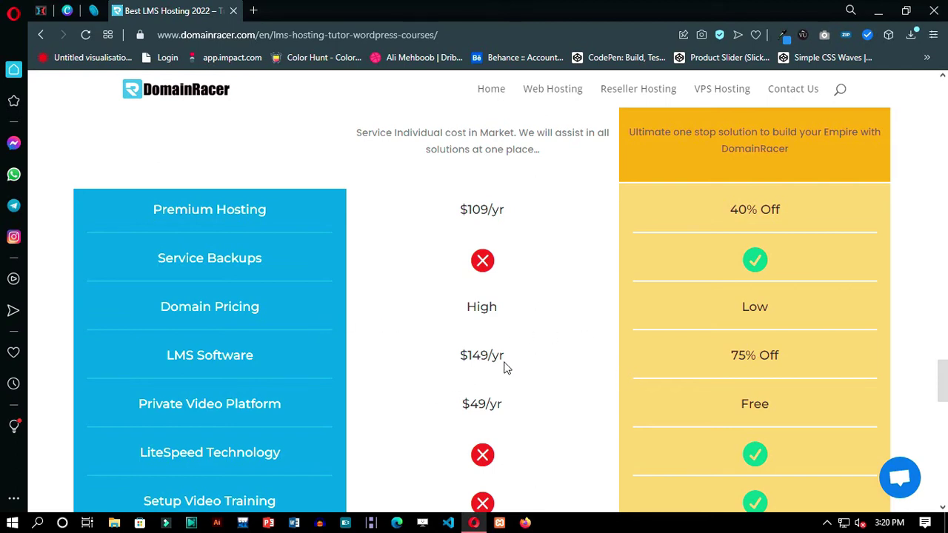
pyautogui.moveTo(506, 359); pyautogui.dragTo(466, 359)
pyautogui.moveTo(461, 404); pyautogui.dragTo(479, 403)
pyautogui.doubleClick(769, 356)
pyautogui.scroll(-4, 664, 383)
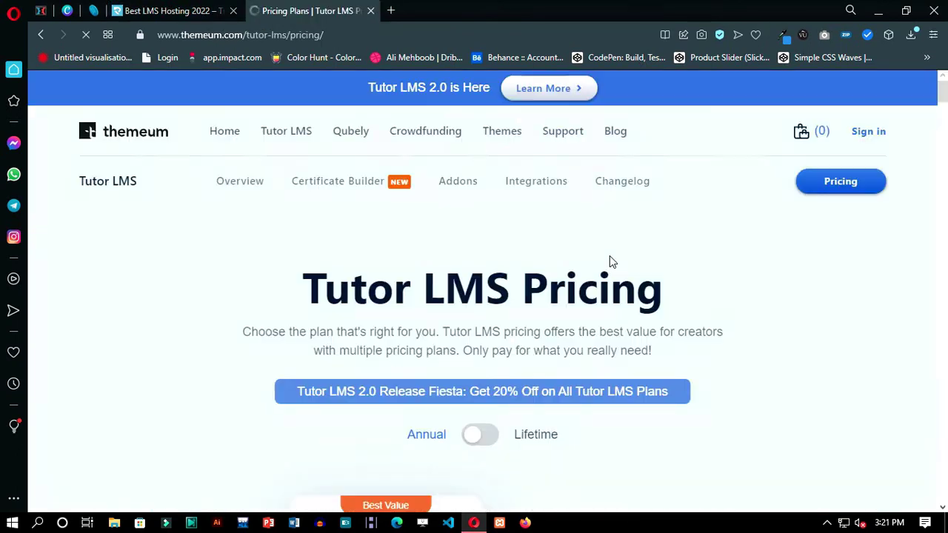
# Step: Scroll down the Tutor LMS pricing page toward the Compare Plans table
pyautogui.moveTo(637, 292); pyautogui.dragTo(423, 311)
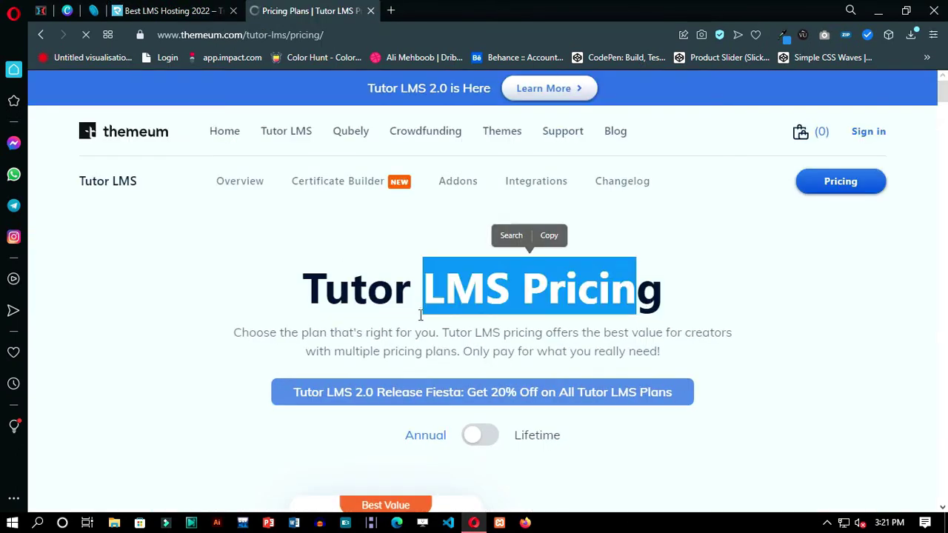
pyautogui.scroll(-3, 427, 316)
pyautogui.click(575, 290)
pyautogui.scroll(-1, 635, 350)
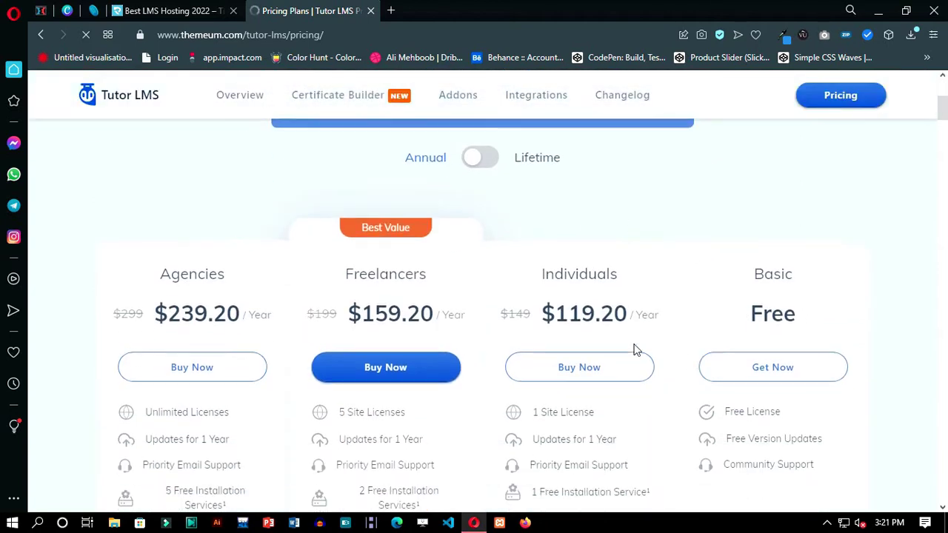
pyautogui.scroll(-8, 677, 343)
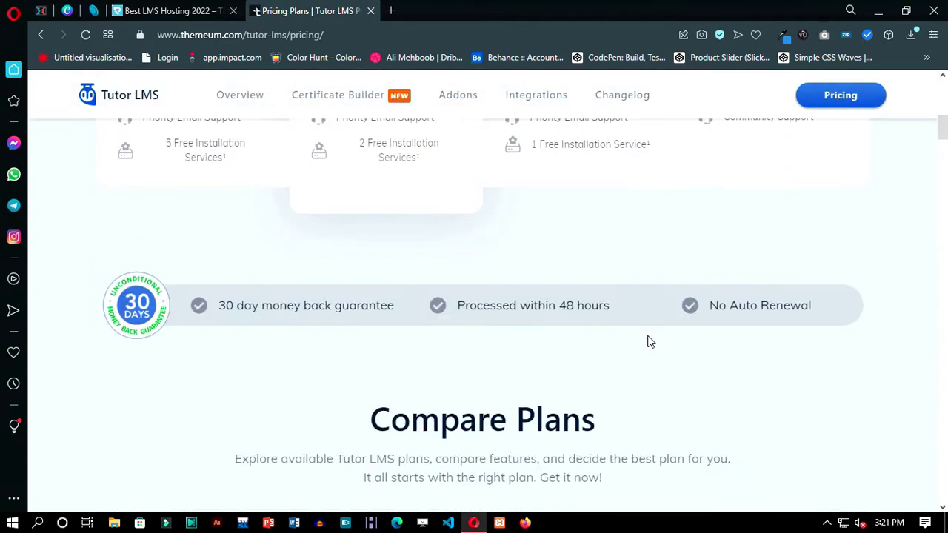
pyautogui.scroll(-5, 650, 340)
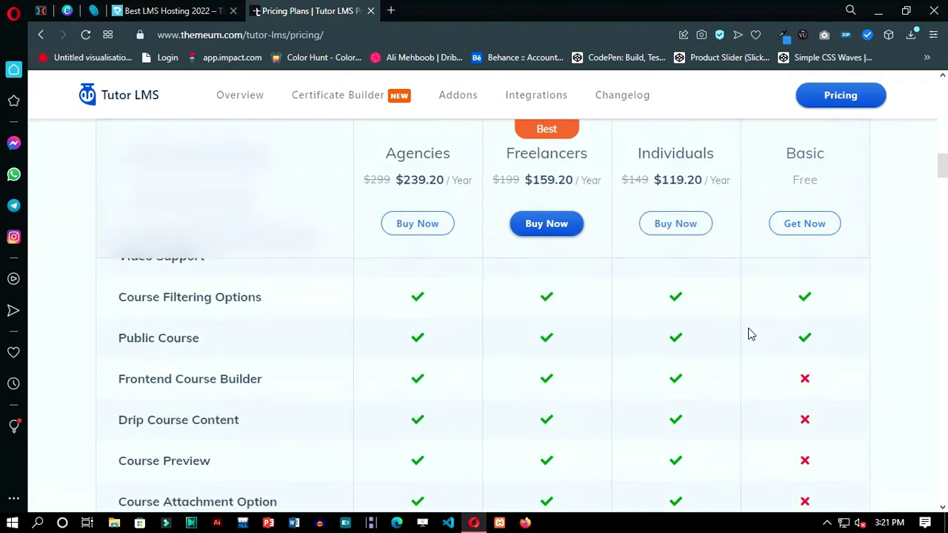
pyautogui.scroll(-1, 230, 317)
pyautogui.scroll(1, 228, 355)
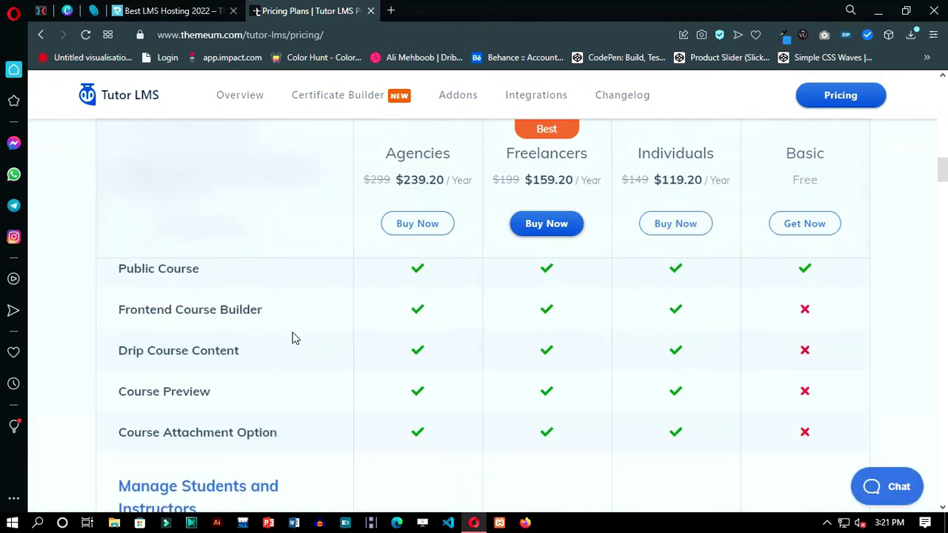
# Step: Read through the Compare Plans table, then go back to the DomainRacer LMS hosting page
pyautogui.scroll(-5, 292, 338)
pyautogui.scroll(-2, 178, 340)
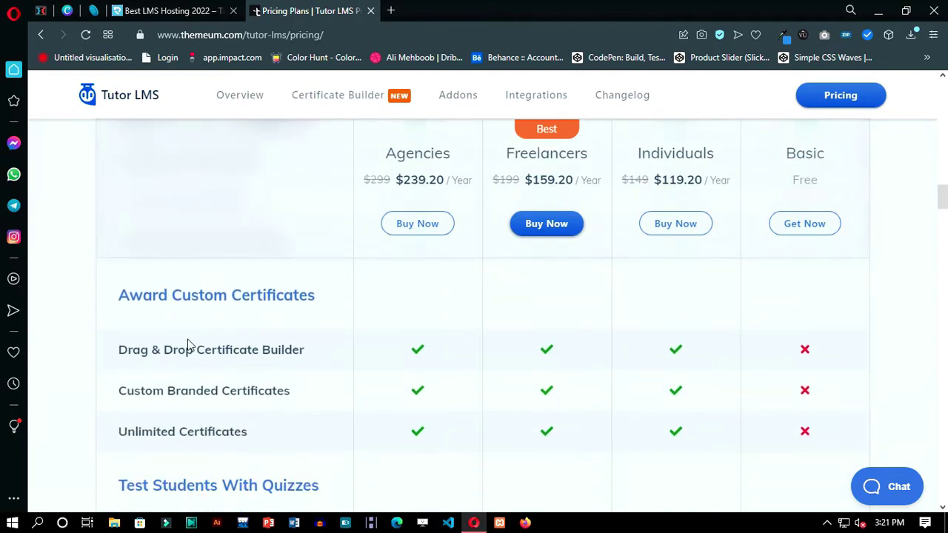
pyautogui.scroll(-6, 176, 354)
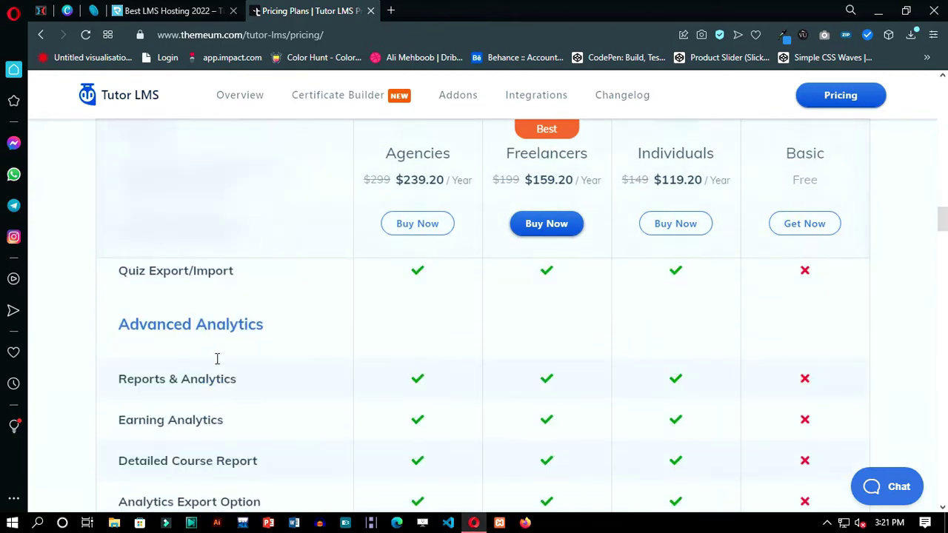
pyautogui.scroll(-2, 226, 405)
pyautogui.scroll(1, 271, 353)
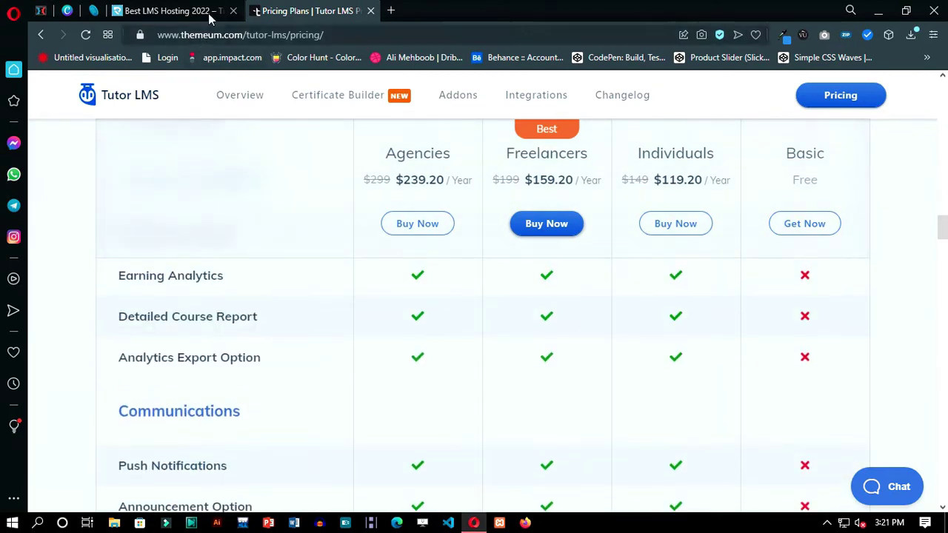
pyautogui.click(171, 10)
pyautogui.scroll(-1, 315, 273)
# Step: Order the Single Website LMS plan, glance at Tutor LMS pricing, then return to the DomainRacer cart
pyautogui.scroll(-2, 315, 274)
pyautogui.scroll(6, 444, 244)
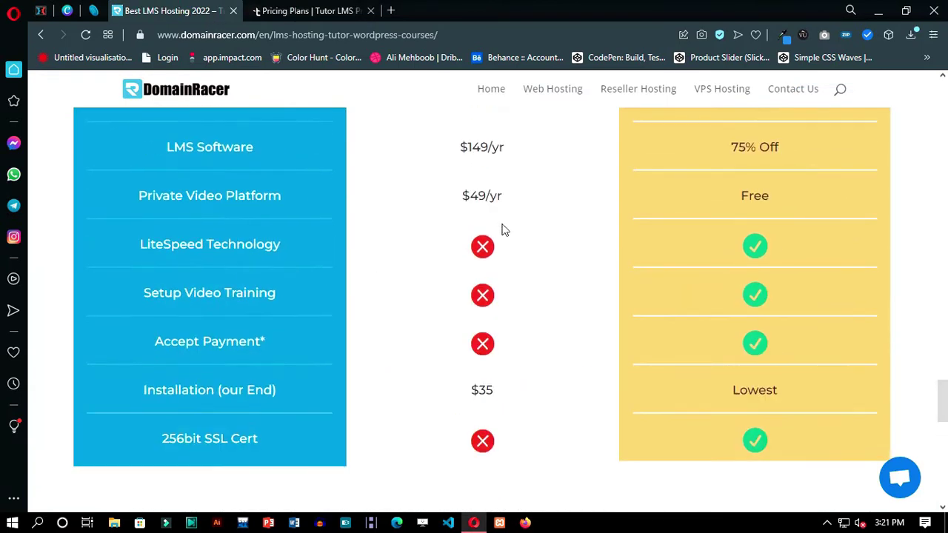
pyautogui.scroll(-10, 726, 299)
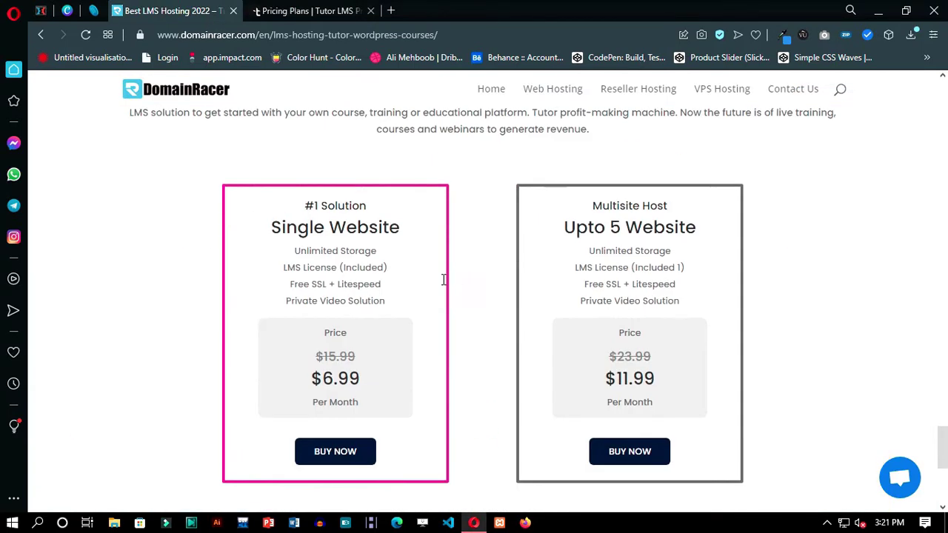
pyautogui.click(352, 348)
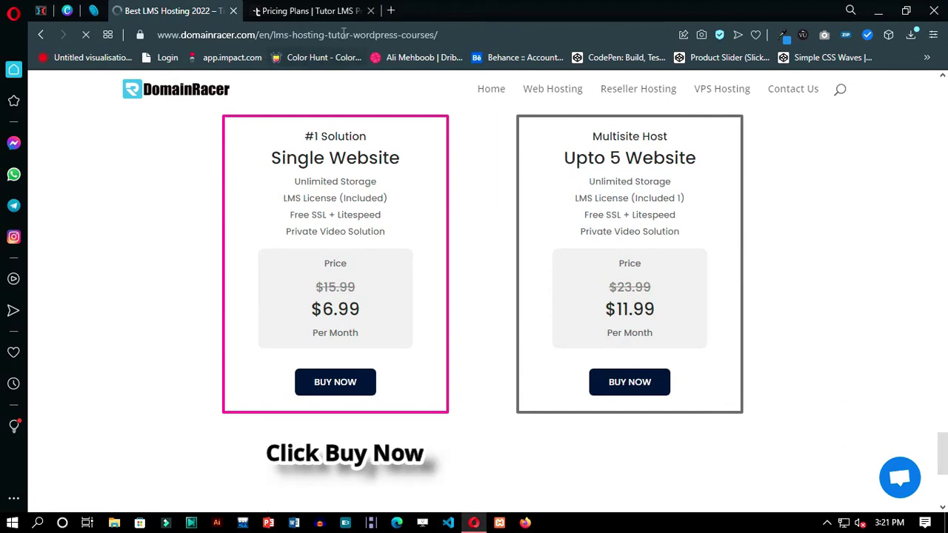
pyautogui.click(318, 9)
pyautogui.scroll(2, 652, 289)
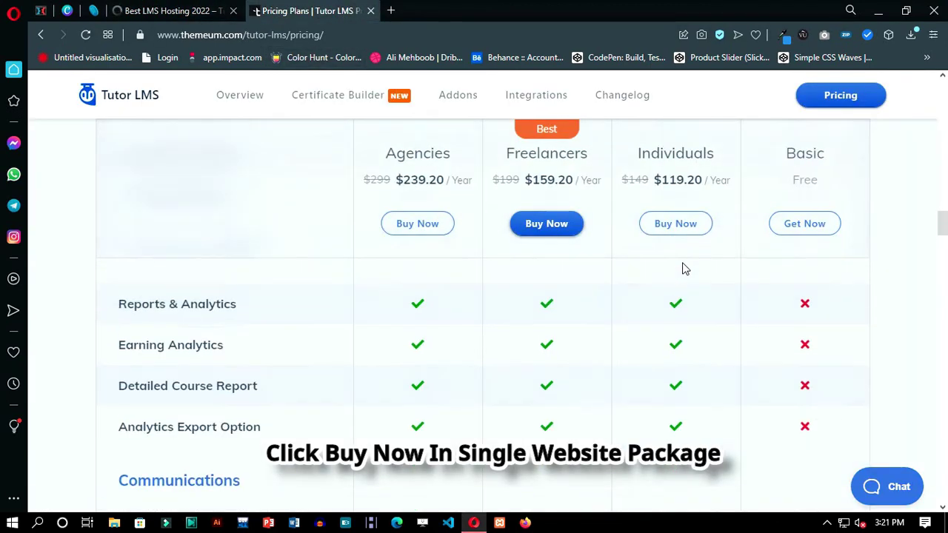
pyautogui.click(201, 14)
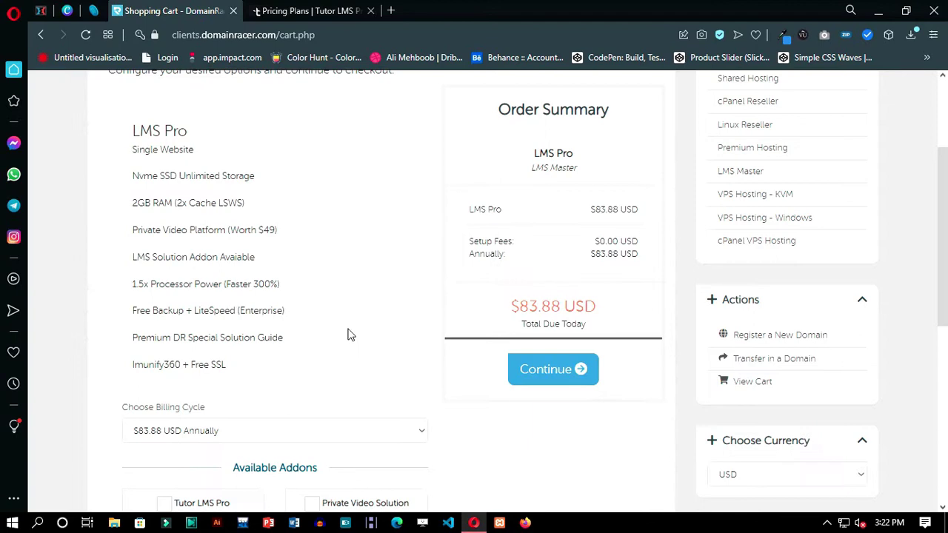
# Step: Add the free Tutor LMS Pro and Private Video Solution addons to the LMS Pro order
pyautogui.scroll(3, 349, 335)
pyautogui.scroll(-1, 178, 290)
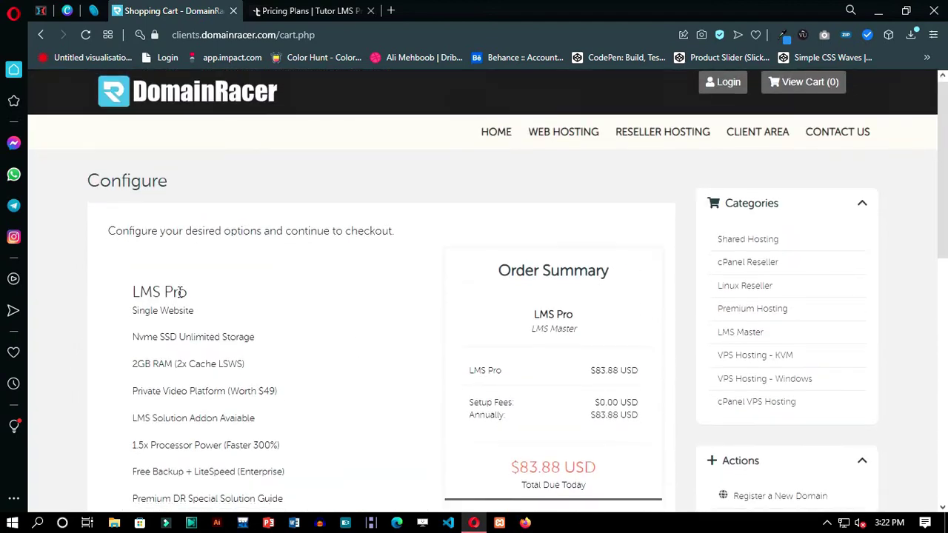
pyautogui.moveTo(189, 246); pyautogui.dragTo(122, 252)
pyautogui.click(288, 277)
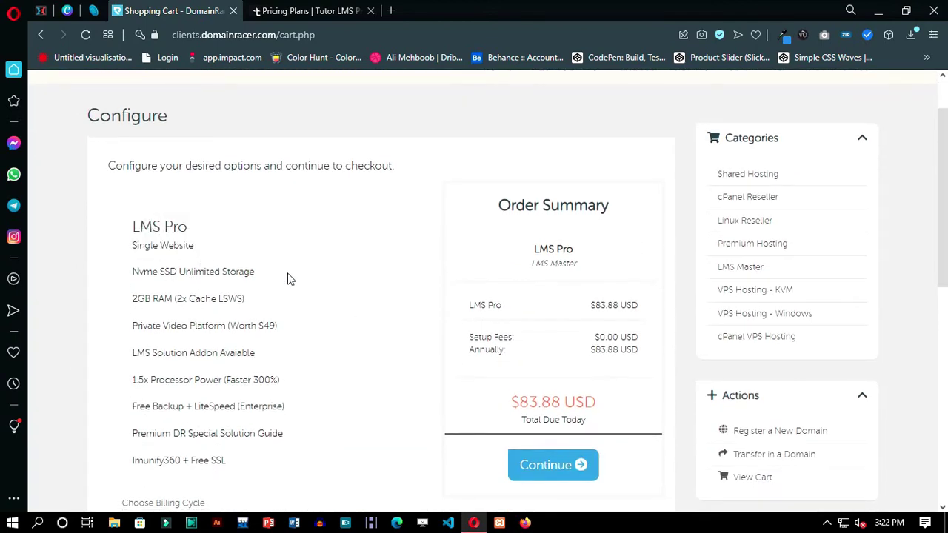
pyautogui.scroll(-1, 318, 284)
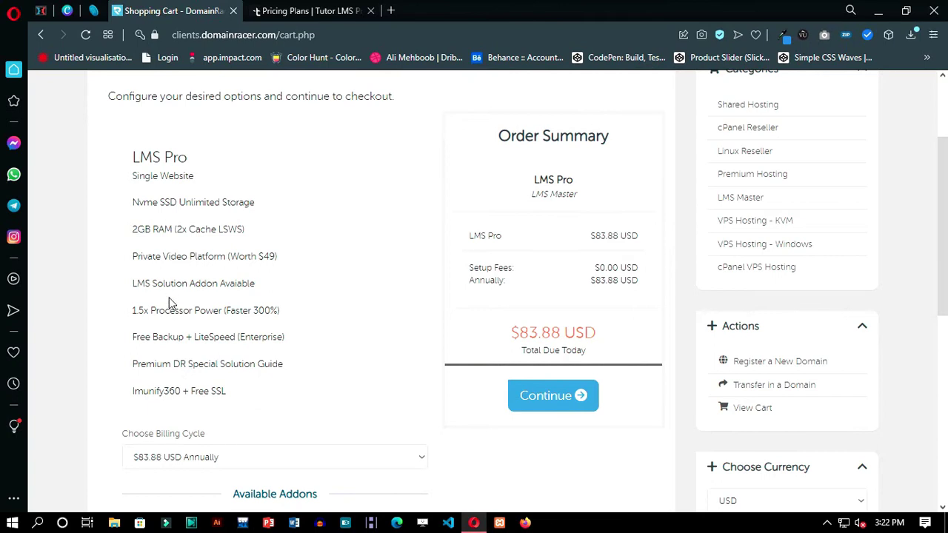
pyautogui.scroll(-2, 173, 368)
pyautogui.click(164, 392)
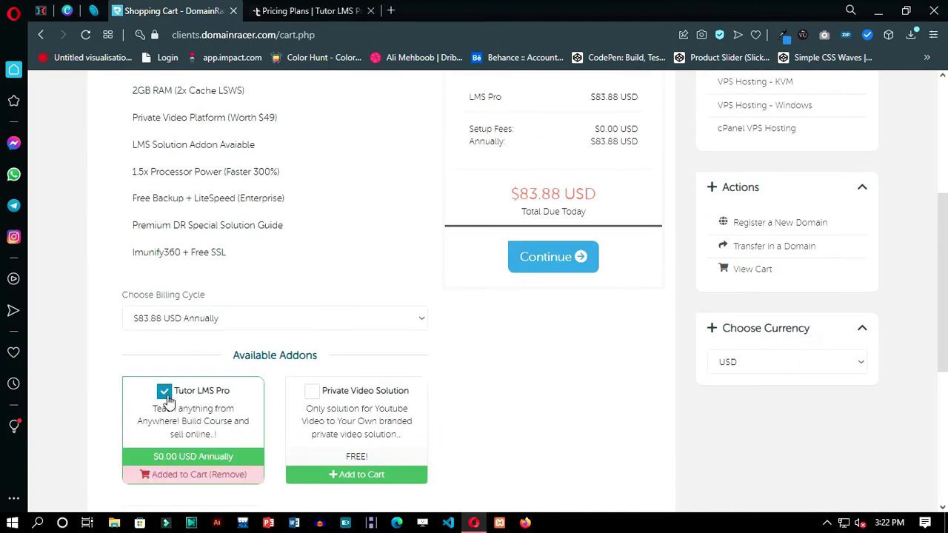
pyautogui.moveTo(178, 401); pyautogui.dragTo(190, 396)
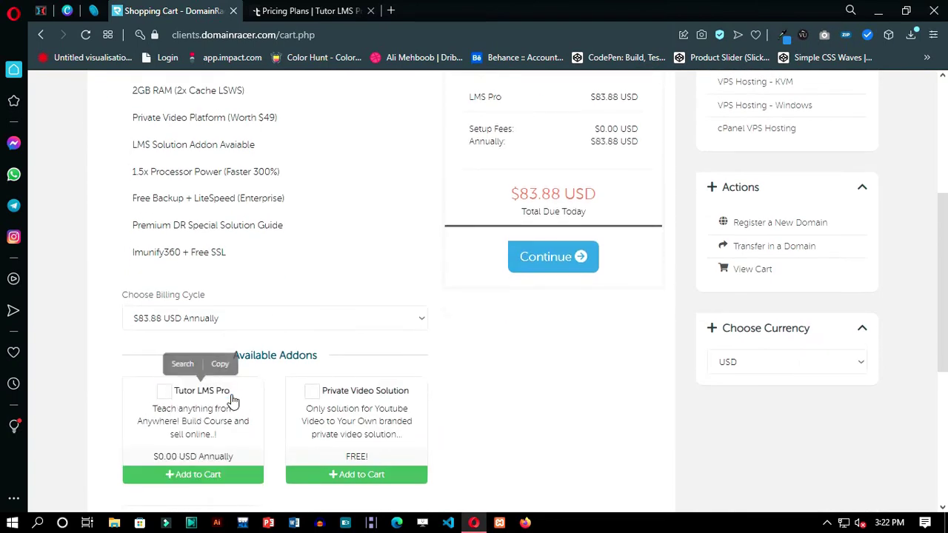
pyautogui.click(232, 394)
pyautogui.click(342, 398)
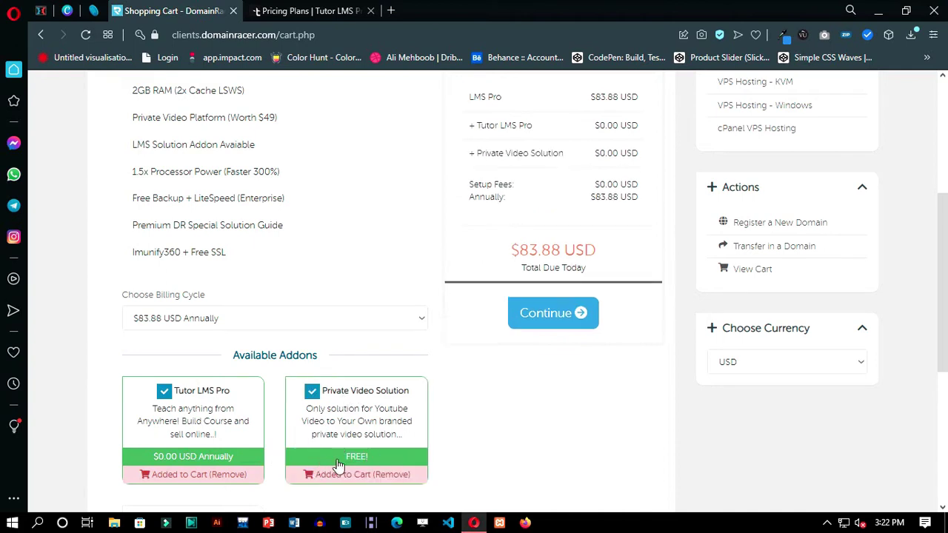
# Step: Add free DNS Management for the domain and proceed to checkout at $85.27
pyautogui.scroll(1, 593, 309)
pyautogui.scroll(2, 593, 309)
pyautogui.scroll(-1, 555, 311)
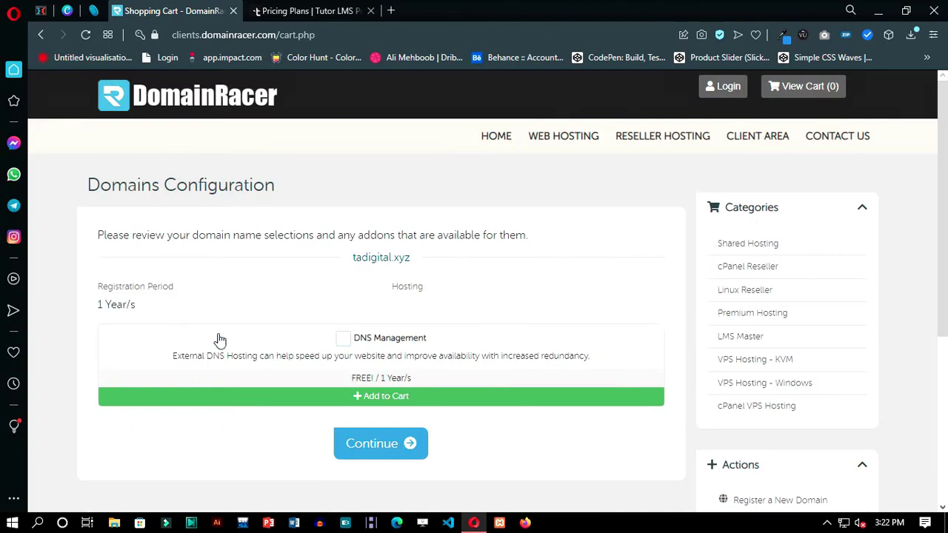
pyautogui.click(371, 343)
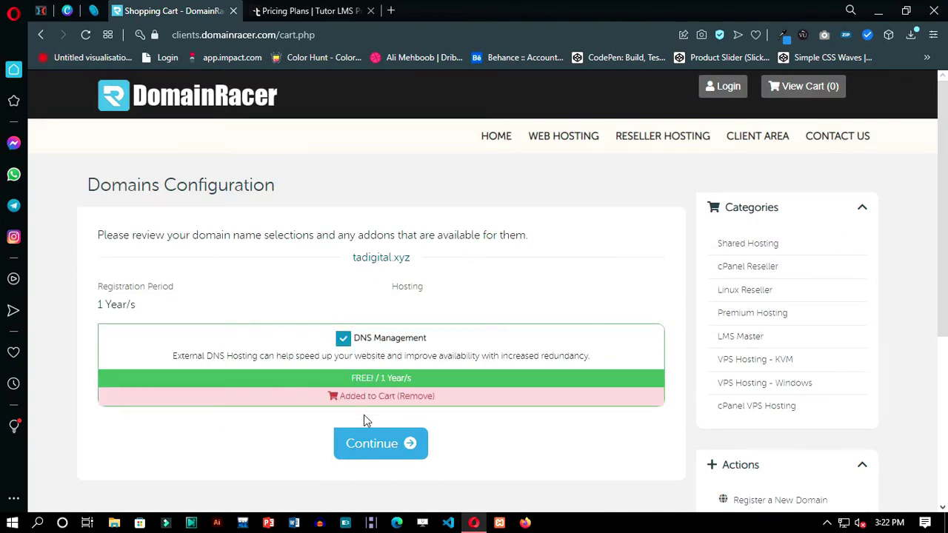
pyautogui.click(382, 447)
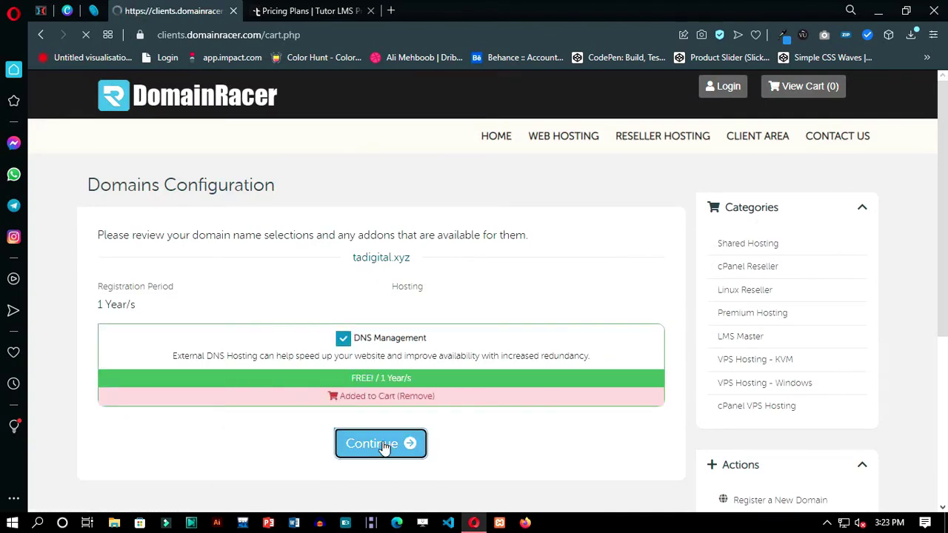
pyautogui.scroll(-1, 489, 422)
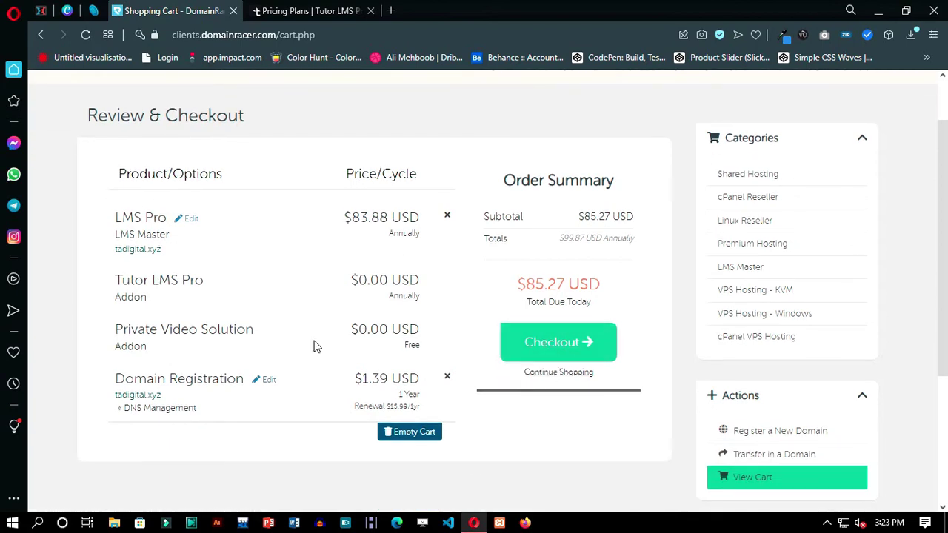
pyautogui.click(600, 348)
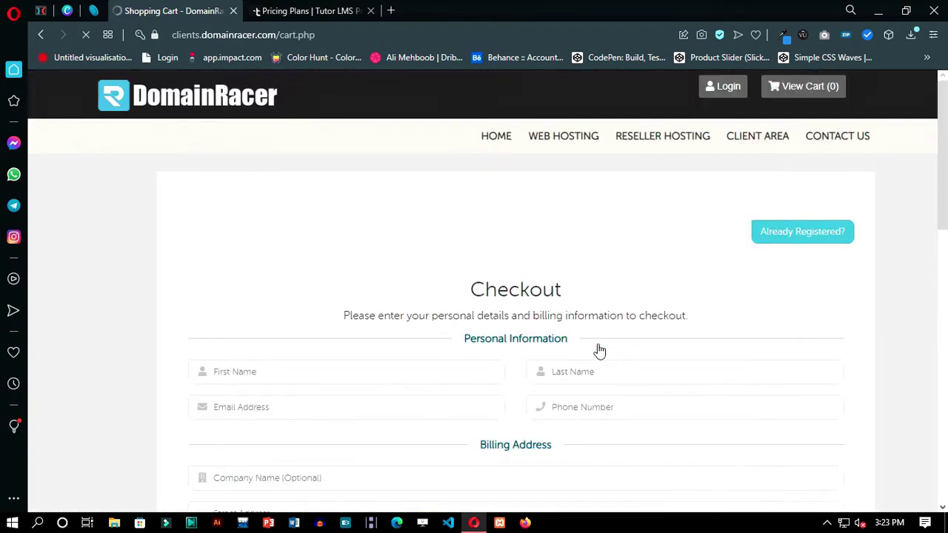
# Step: Review the Checkout page details and complete the LMS Pro order
pyautogui.moveTo(685, 320); pyautogui.dragTo(375, 317)
pyautogui.click(539, 358)
pyautogui.scroll(-3, 461, 394)
pyautogui.scroll(-7, 461, 394)
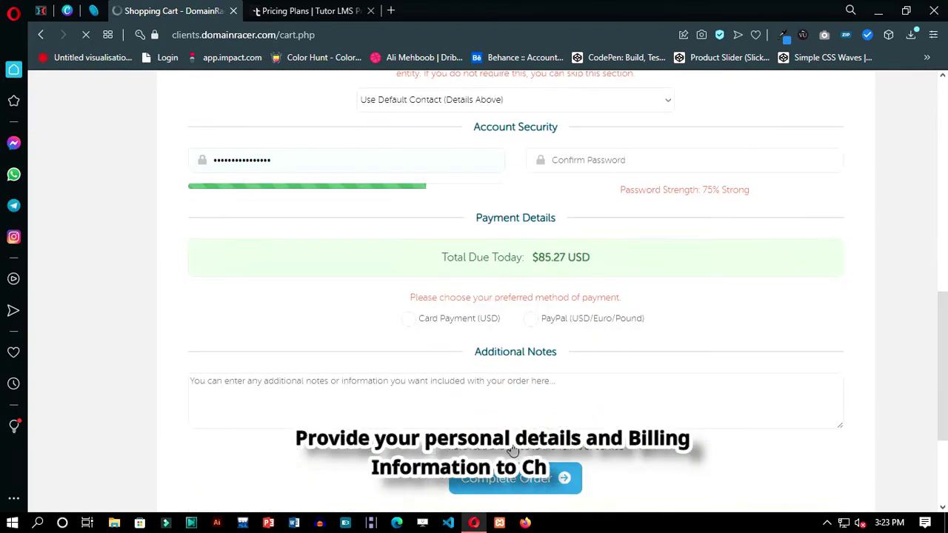
pyautogui.scroll(10, 491, 411)
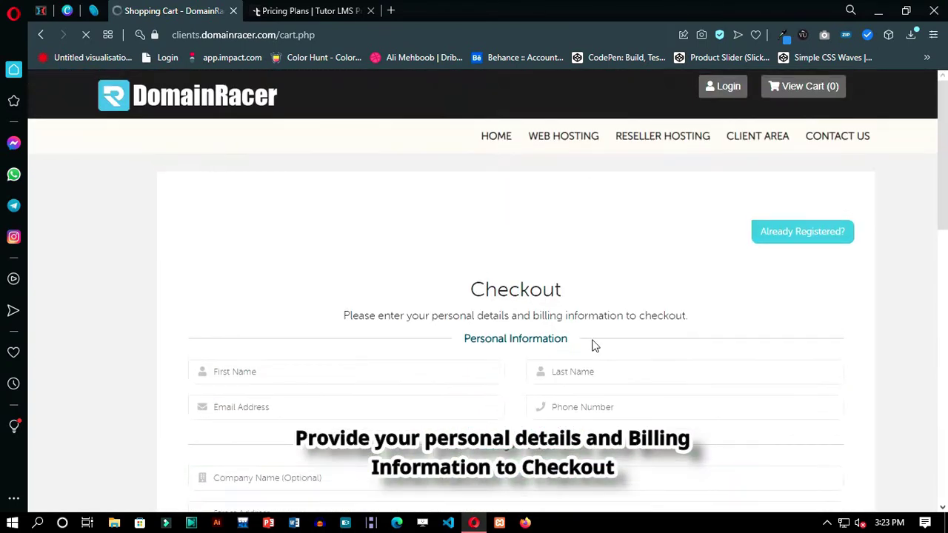
pyautogui.moveTo(489, 135); pyautogui.dragTo(294, 136)
# Step: View the LMS Master - LMS Pro service details and open the Premium YT Video Solution in a new tab
pyautogui.click(295, 135)
pyautogui.scroll(-2, 273, 178)
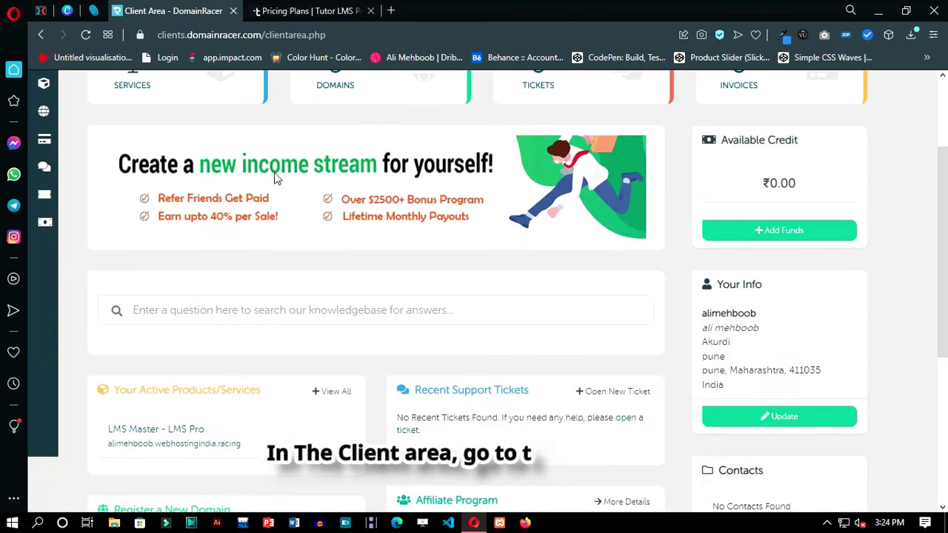
pyautogui.click(255, 425)
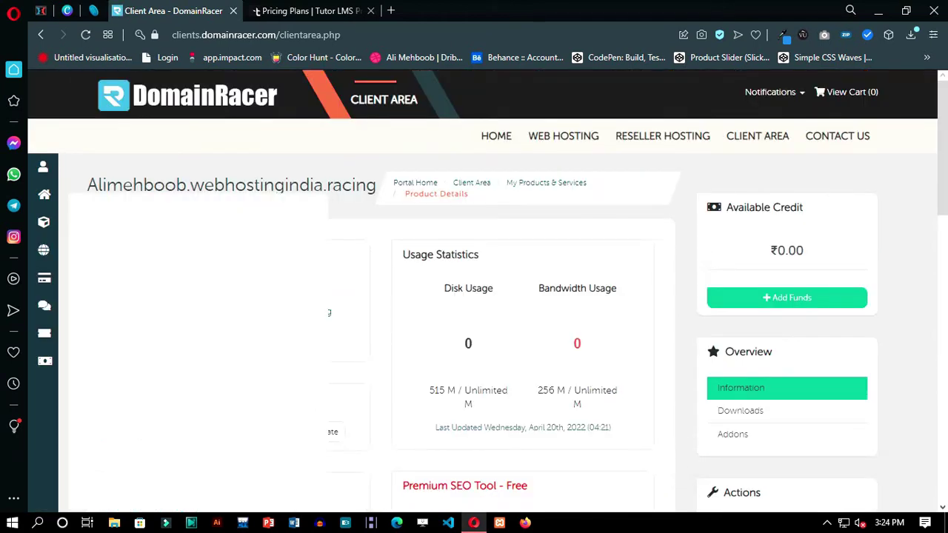
pyautogui.scroll(-3, 373, 322)
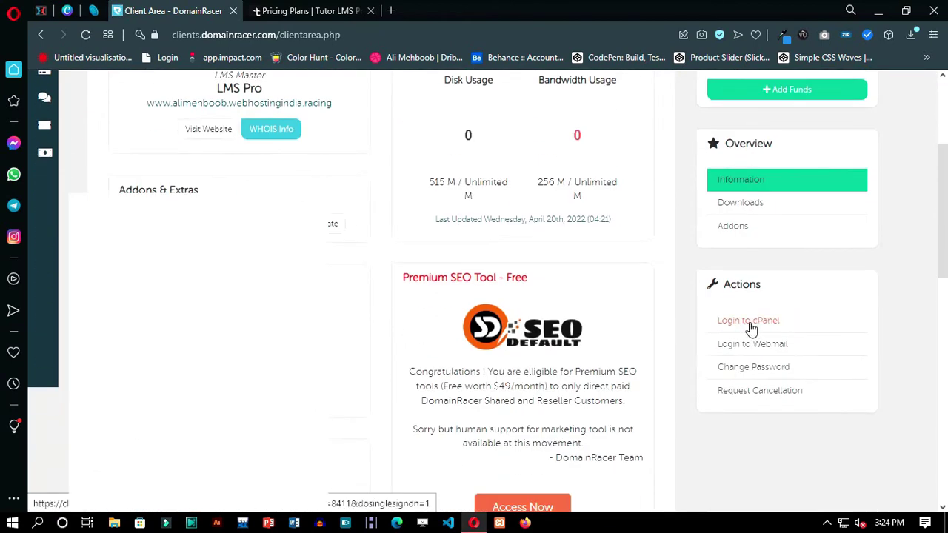
pyautogui.scroll(-2, 437, 256)
pyautogui.moveTo(132, 320); pyautogui.dragTo(167, 9)
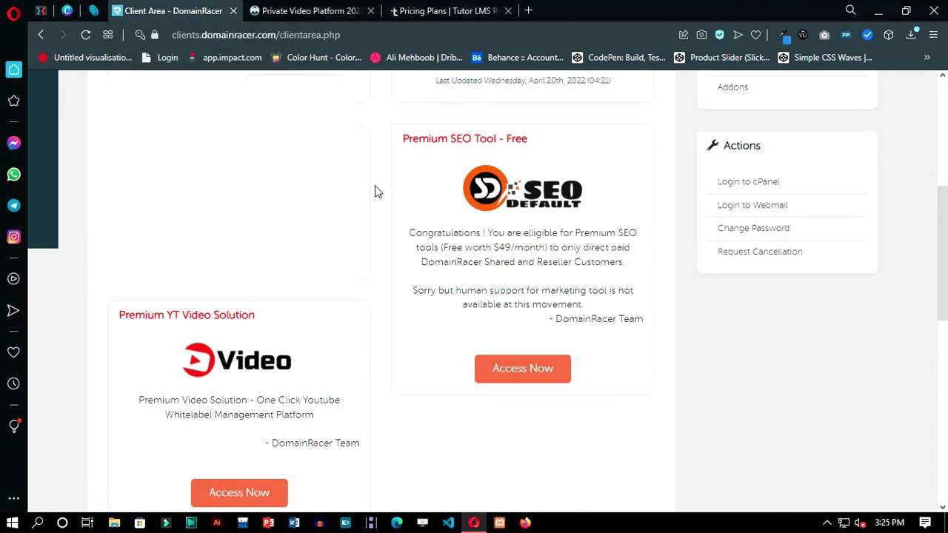
pyautogui.click(307, 10)
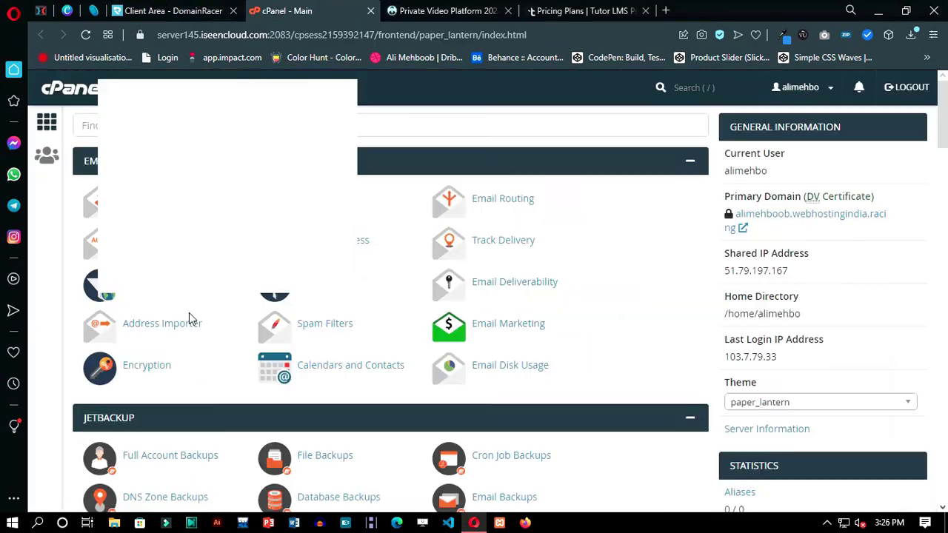
# Step: Open WordPress in Softaculous, review the two existing installations, and start a new install
pyautogui.scroll(-10, 233, 359)
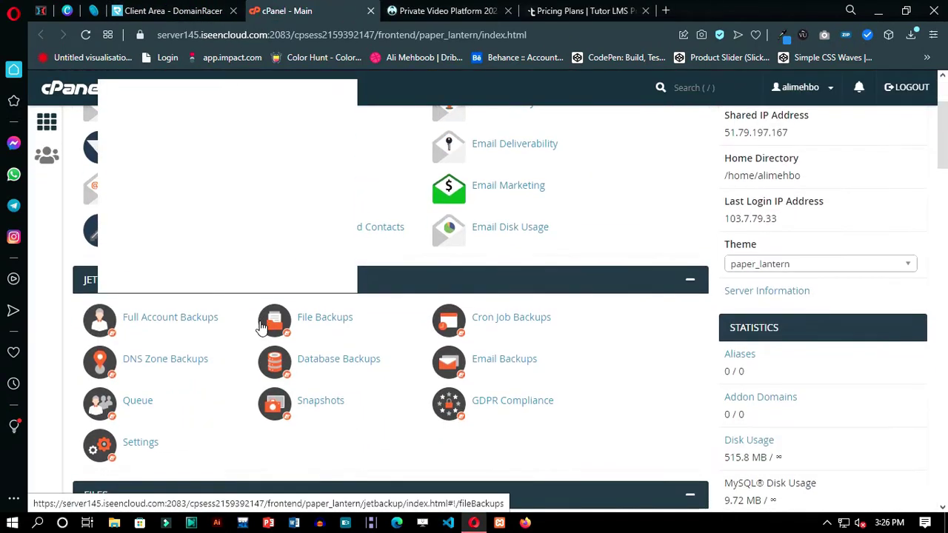
pyautogui.scroll(-15, 178, 355)
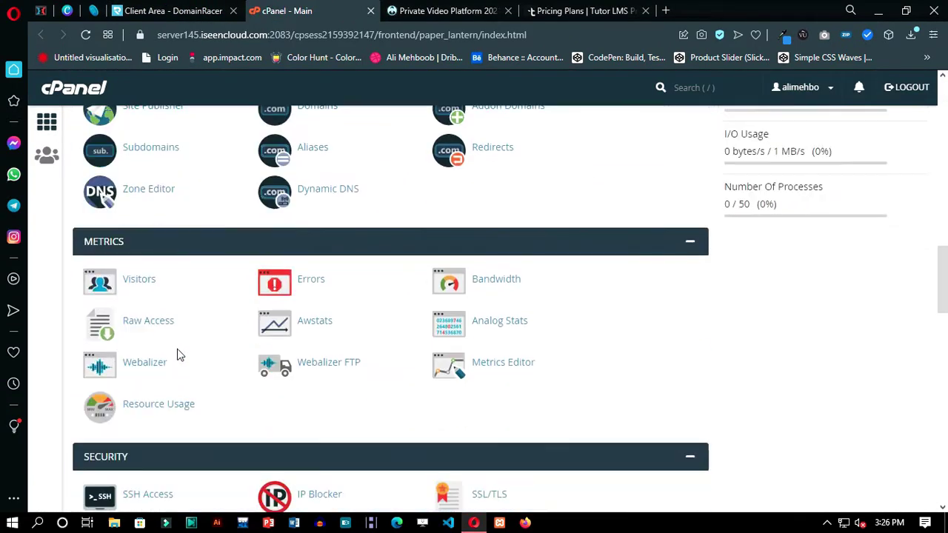
pyautogui.scroll(-10, 177, 356)
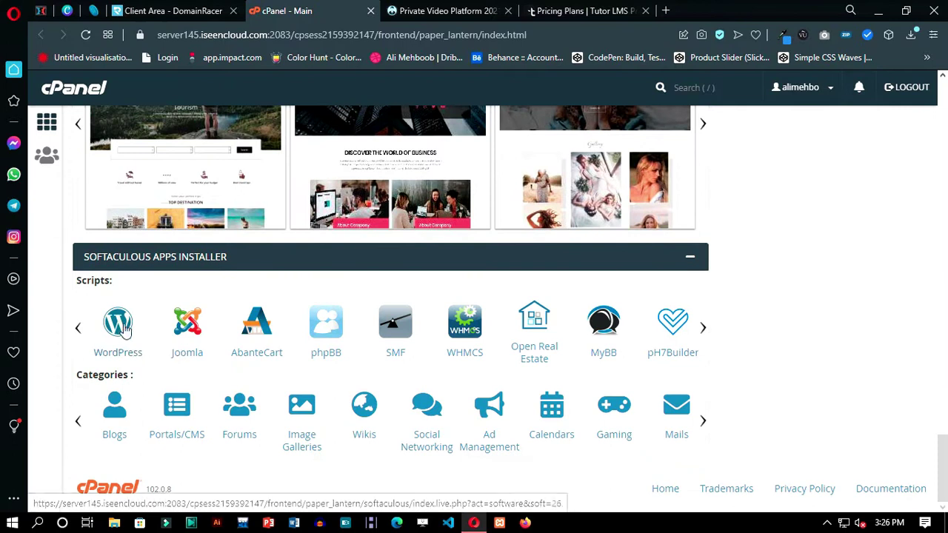
pyautogui.click(116, 330)
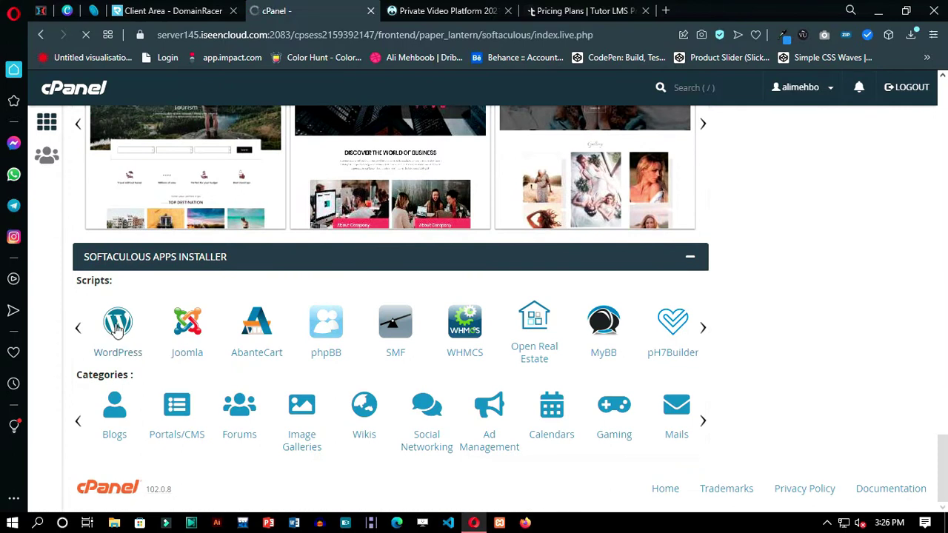
pyautogui.scroll(-5, 409, 333)
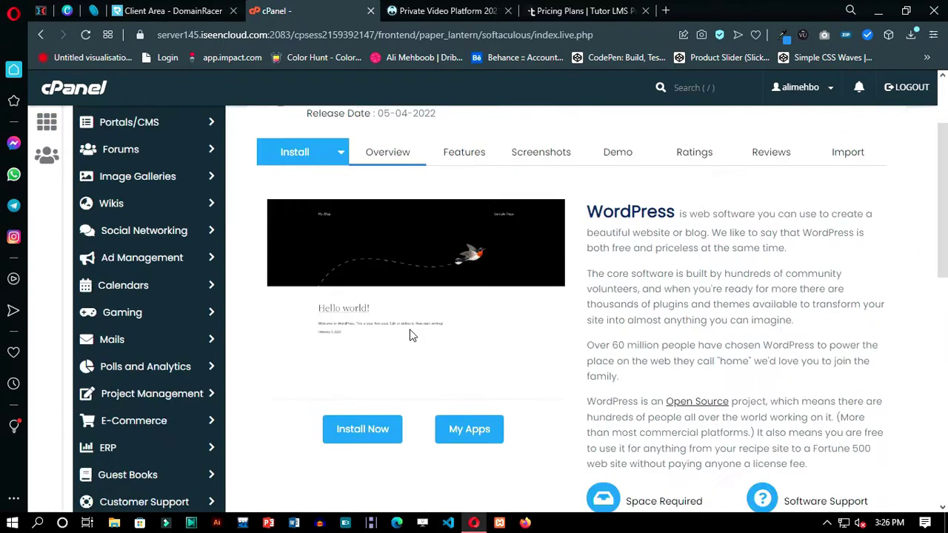
pyautogui.scroll(-2, 413, 335)
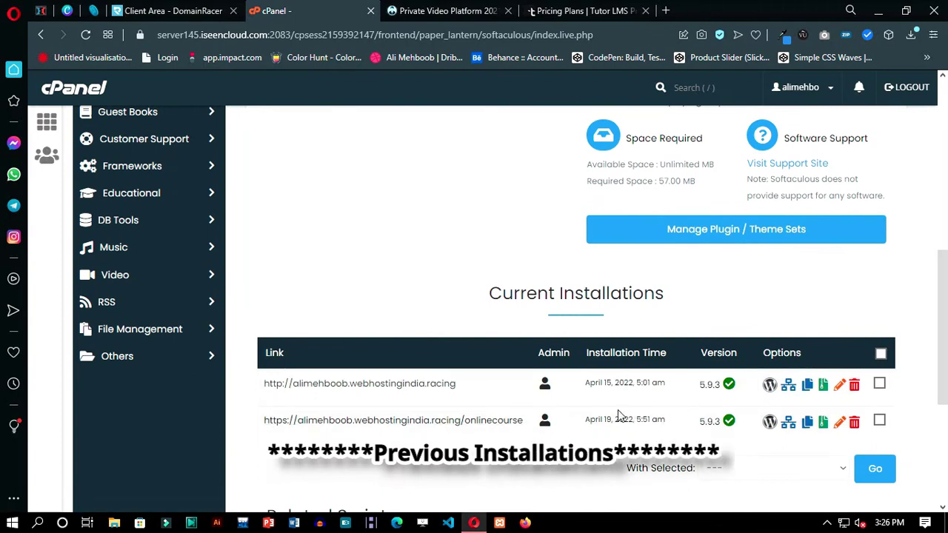
pyautogui.scroll(5, 539, 348)
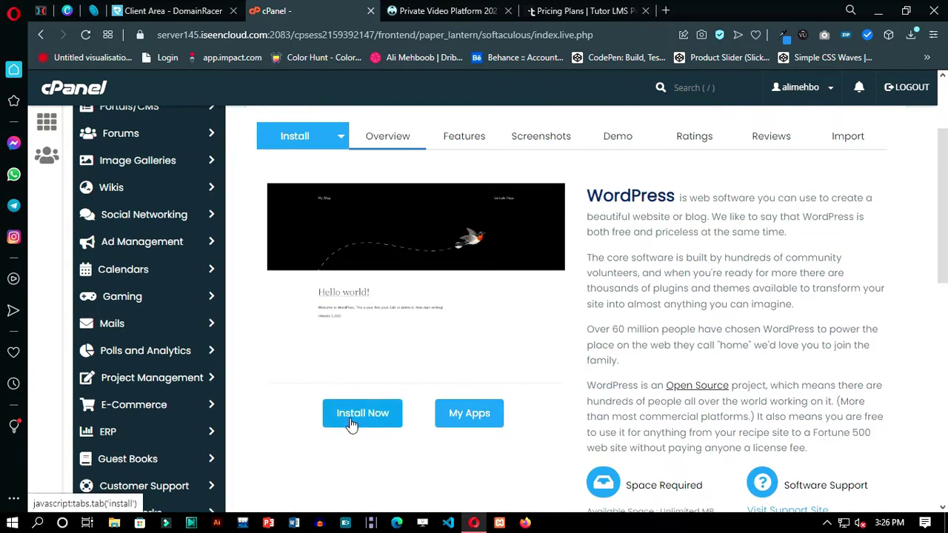
pyautogui.click(378, 420)
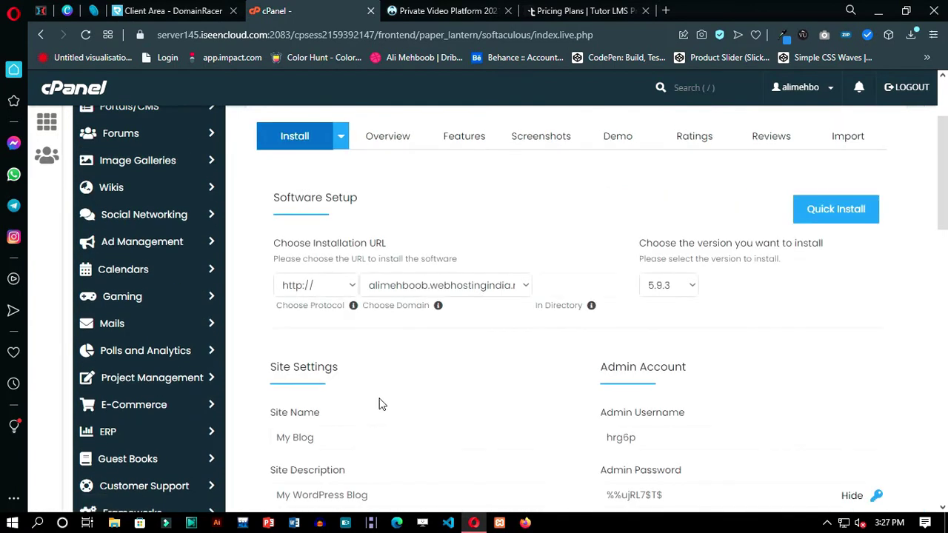
# Step: Set the installation directory to Teacher and the site name to Courses-ed
pyautogui.click(549, 291)
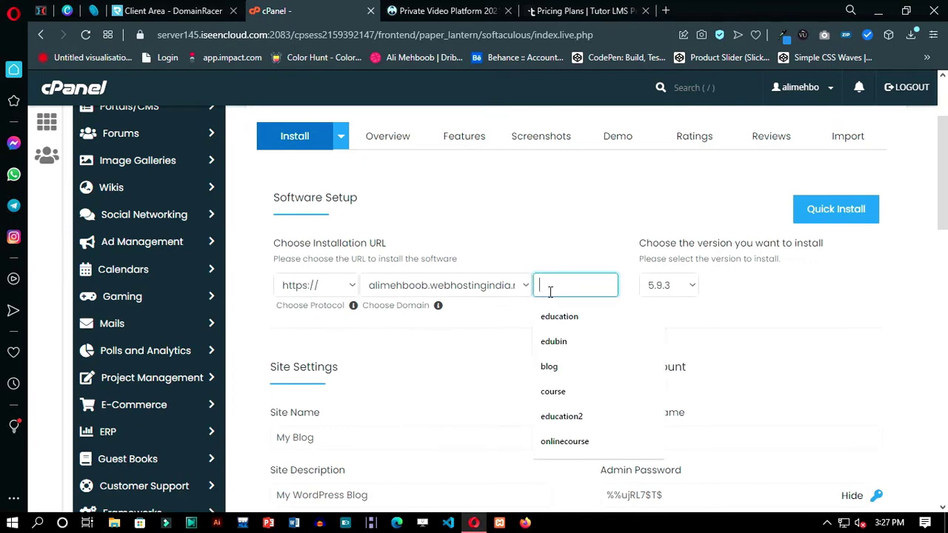
pyautogui.write('Teacher')
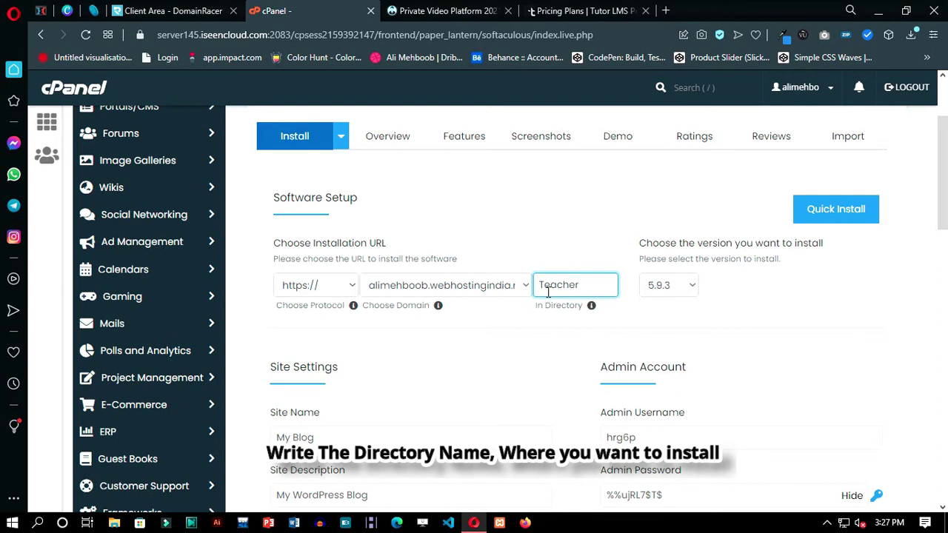
pyautogui.click(314, 437)
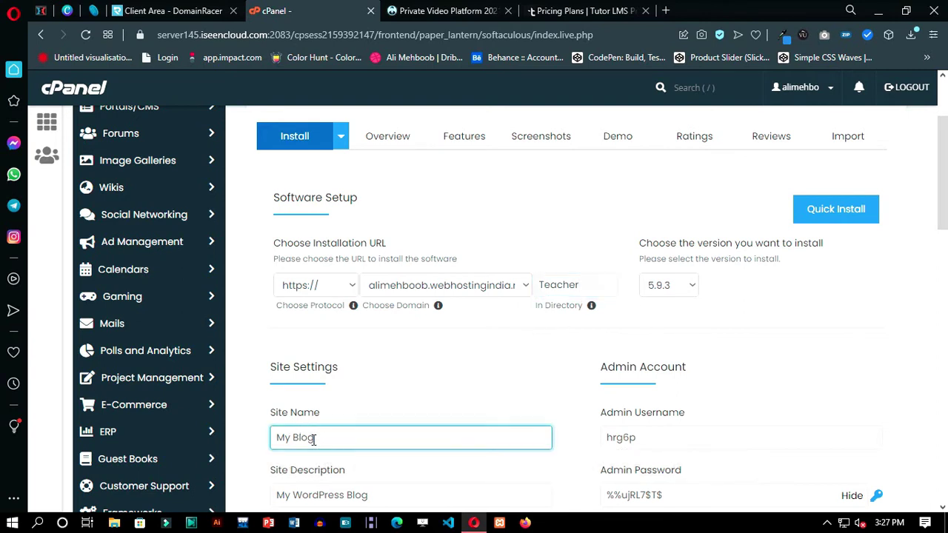
pyautogui.write('C')
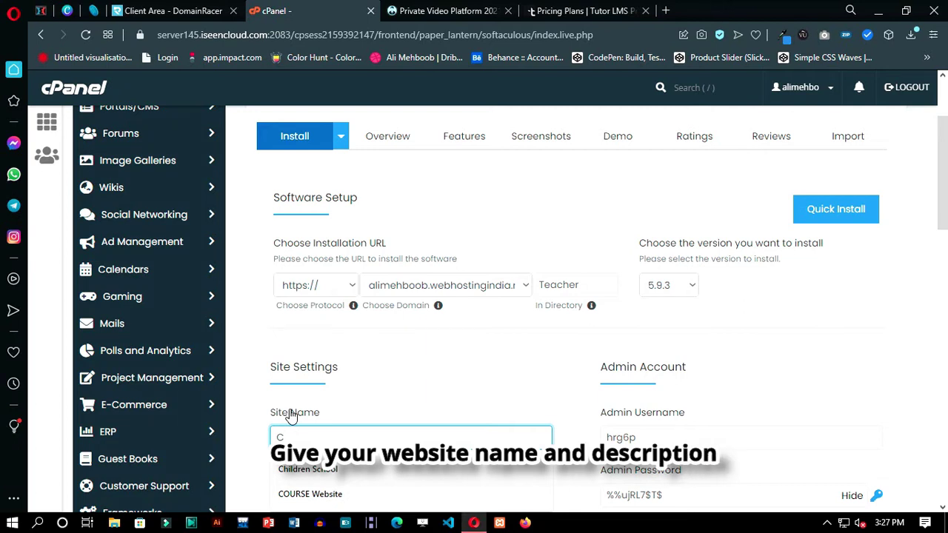
pyautogui.write('ourse')
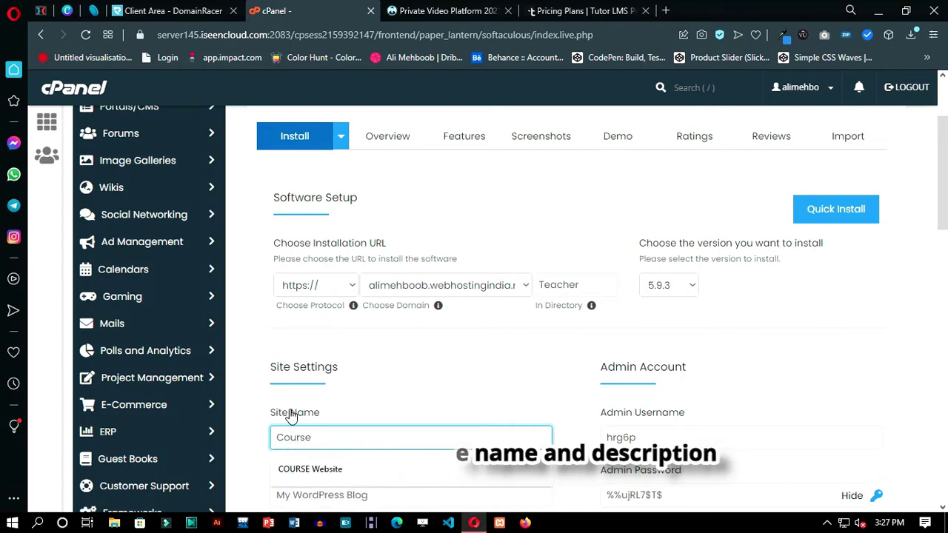
pyautogui.write('s-ed')
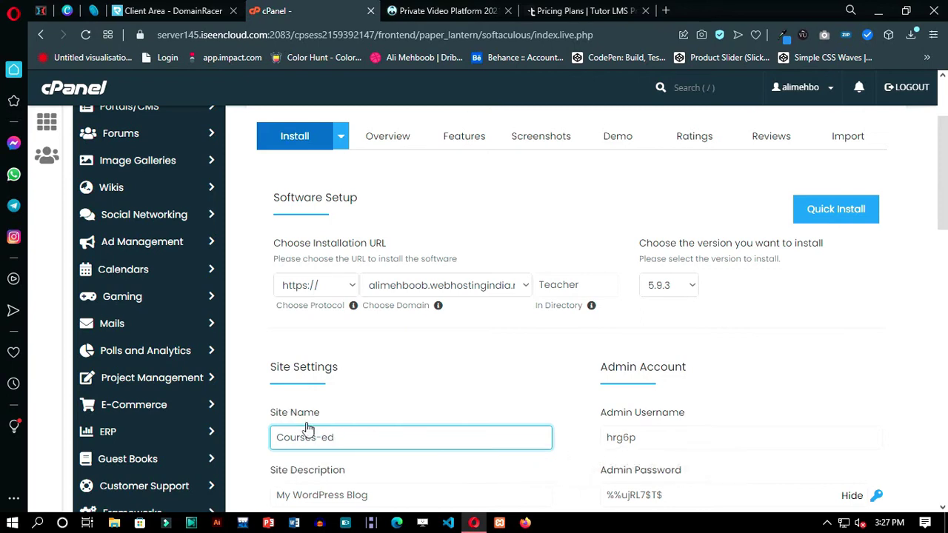
# Step: Copy the admin username and password, and include the Limit Login Attempts plugin
pyautogui.scroll(-1, 529, 428)
pyautogui.scroll(-2, 657, 368)
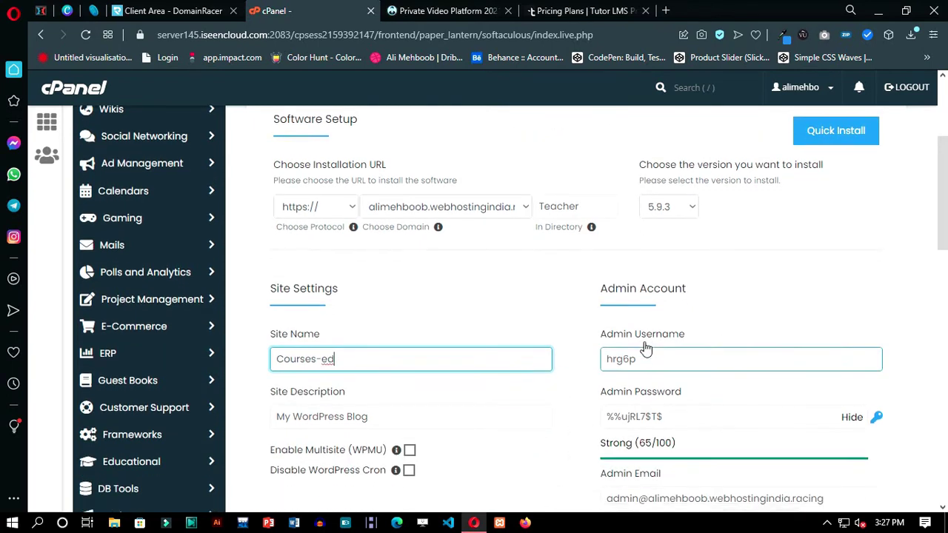
pyautogui.tripleClick(638, 288)
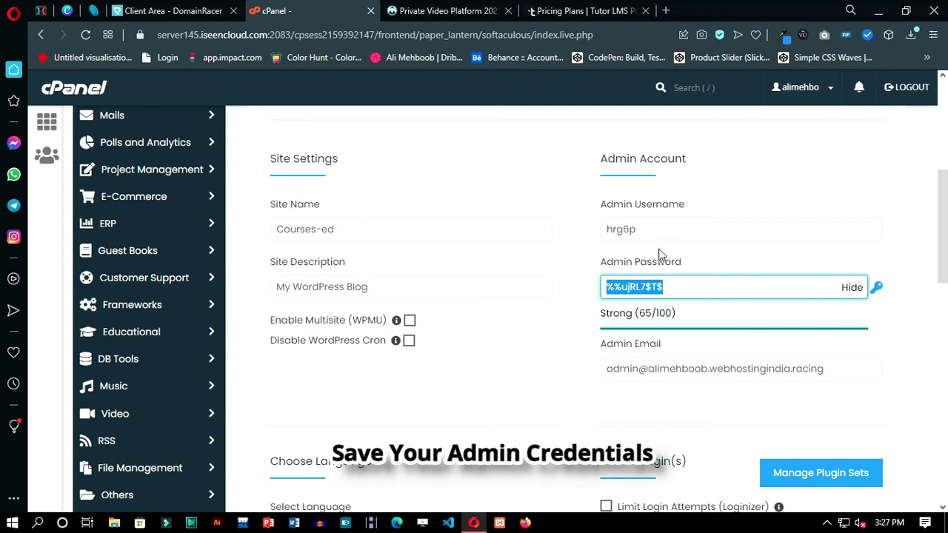
pyautogui.doubleClick(620, 229)
pyautogui.click(525, 313)
pyautogui.scroll(-2, 540, 331)
pyautogui.scroll(-3, 541, 330)
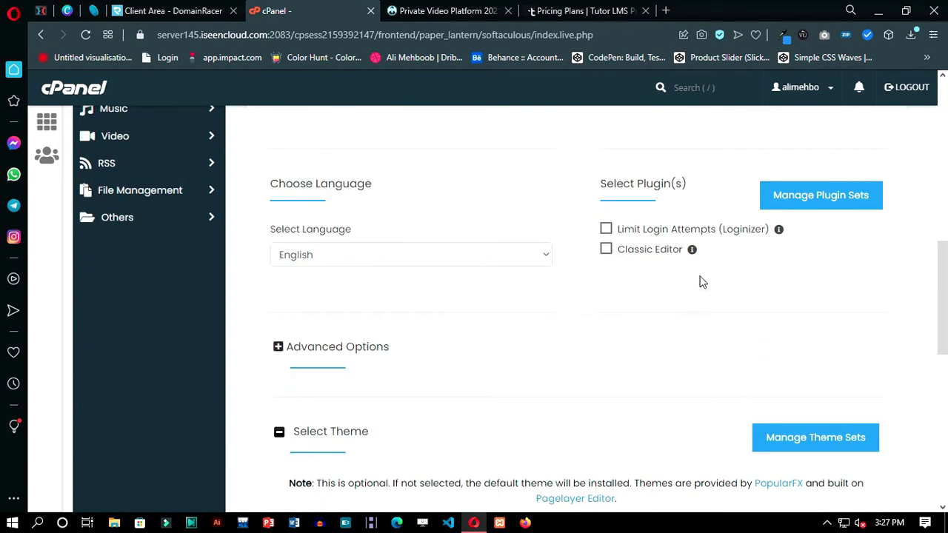
pyautogui.scroll(-1, 601, 252)
pyautogui.click(668, 172)
pyautogui.scroll(-3, 614, 245)
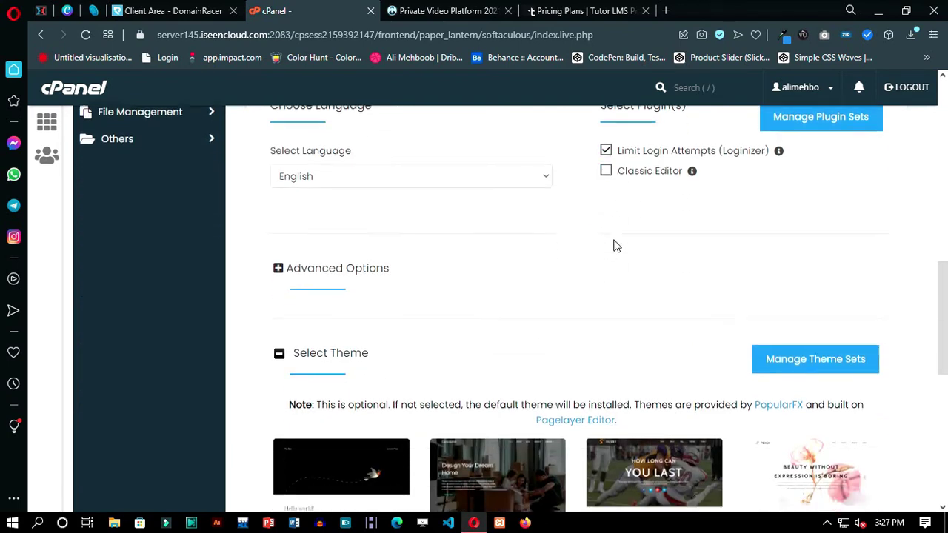
pyautogui.scroll(-4, 429, 326)
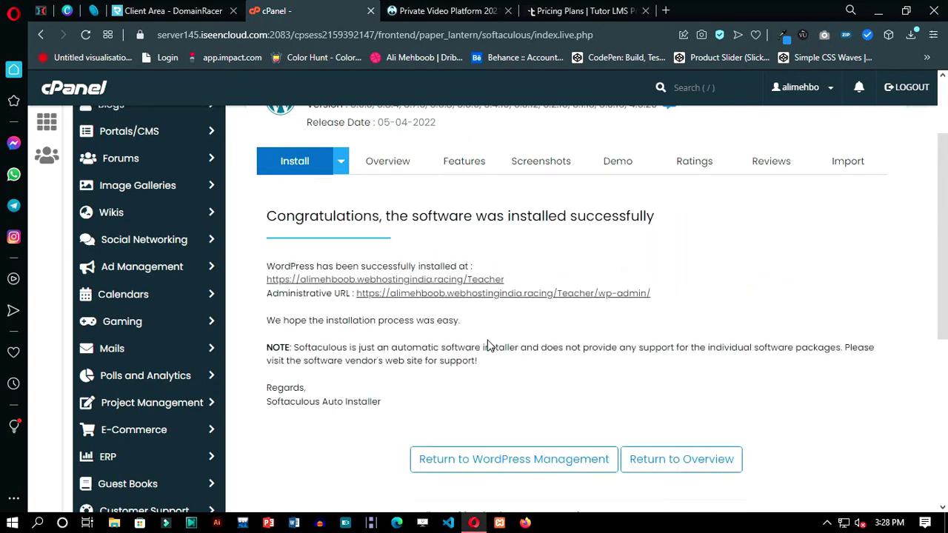
# Step: Open the new site's address and its admin address in new tabs
pyautogui.rightClick(467, 280)
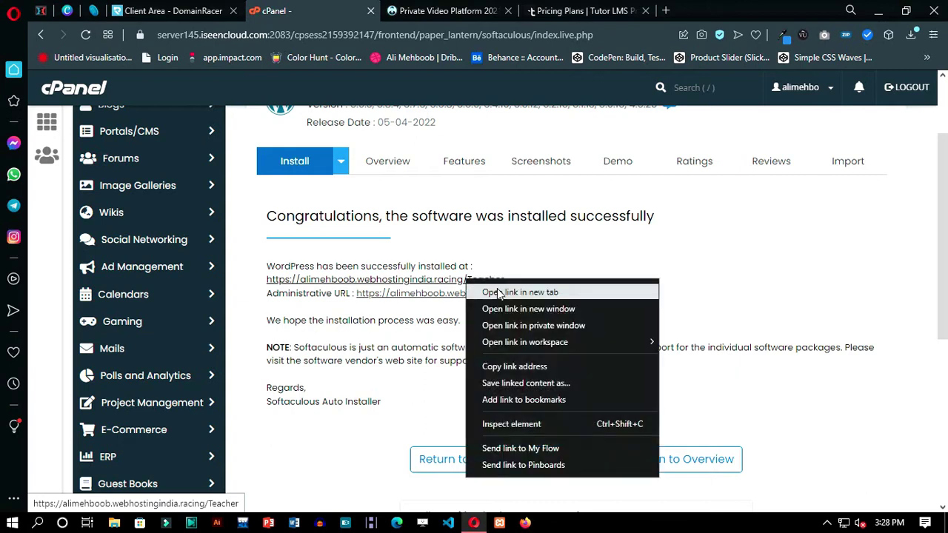
pyautogui.click(483, 289)
pyautogui.rightClick(483, 295)
pyautogui.click(504, 302)
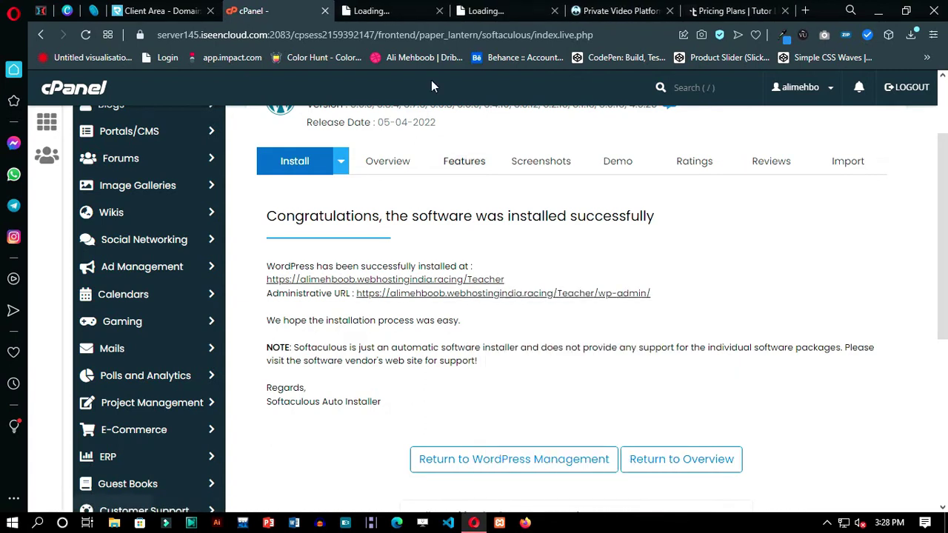
# Step: Close the Tutor LMS pricing tab, view the new site, and go to its admin dashboard
pyautogui.click(770, 11)
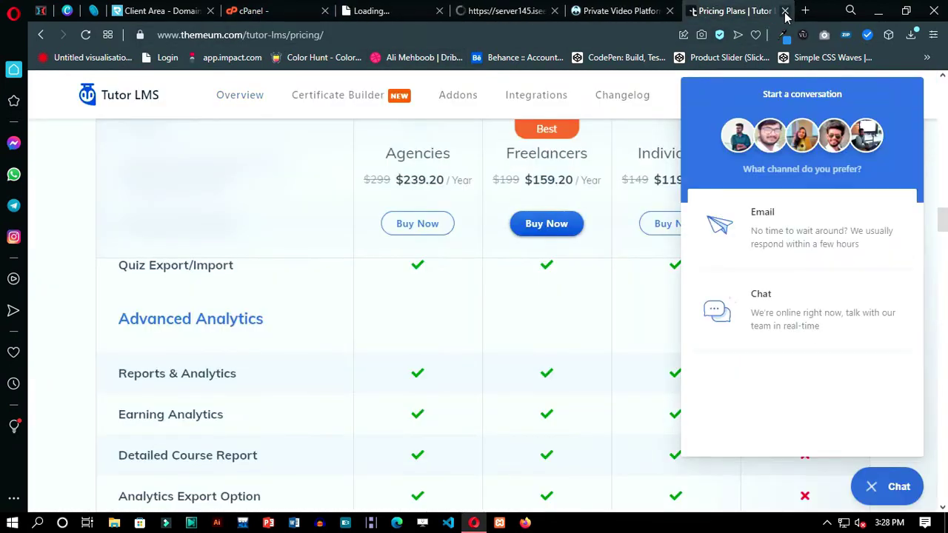
pyautogui.click(785, 10)
pyautogui.click(453, 11)
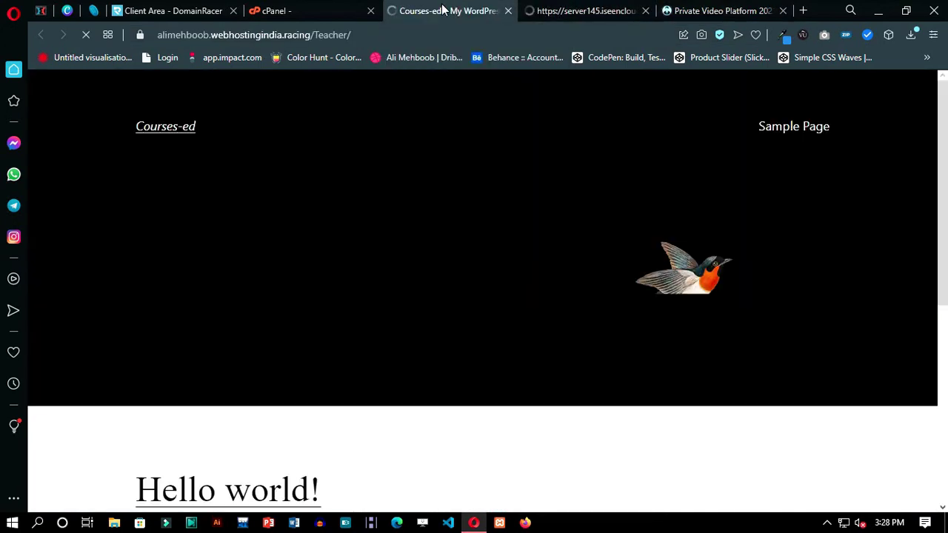
pyautogui.moveTo(440, 8); pyautogui.dragTo(548, 7)
pyautogui.click(313, 9)
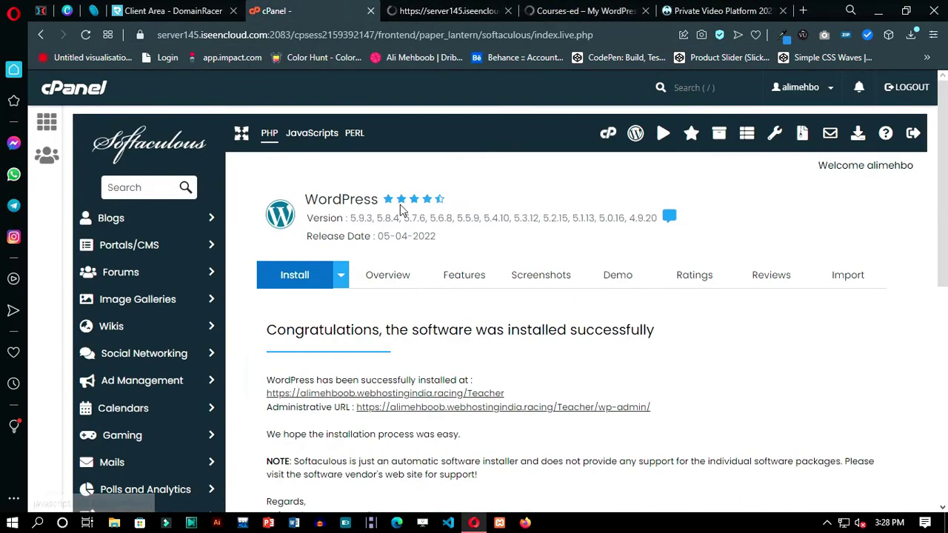
pyautogui.click(424, 7)
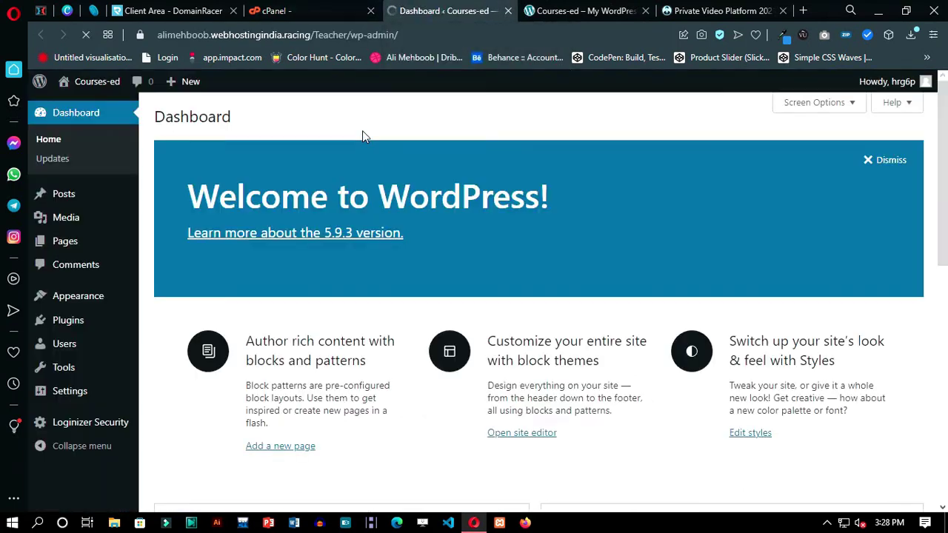
# Step: Dismiss the Welcome panel and collapse the Site Health, Quick Draft, At a Glance, Activity and Events widgets
pyautogui.click(884, 160)
pyautogui.click(516, 149)
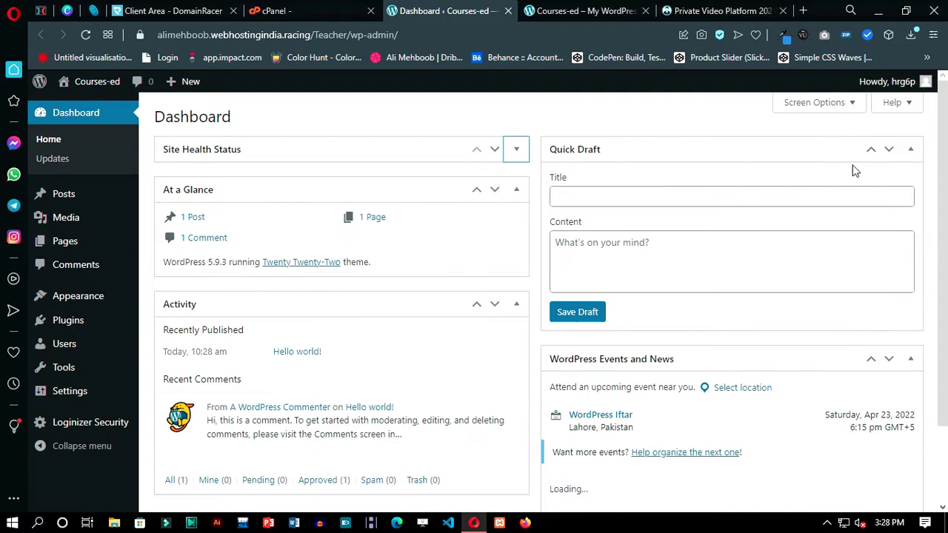
pyautogui.click(911, 149)
pyautogui.click(520, 194)
pyautogui.click(521, 230)
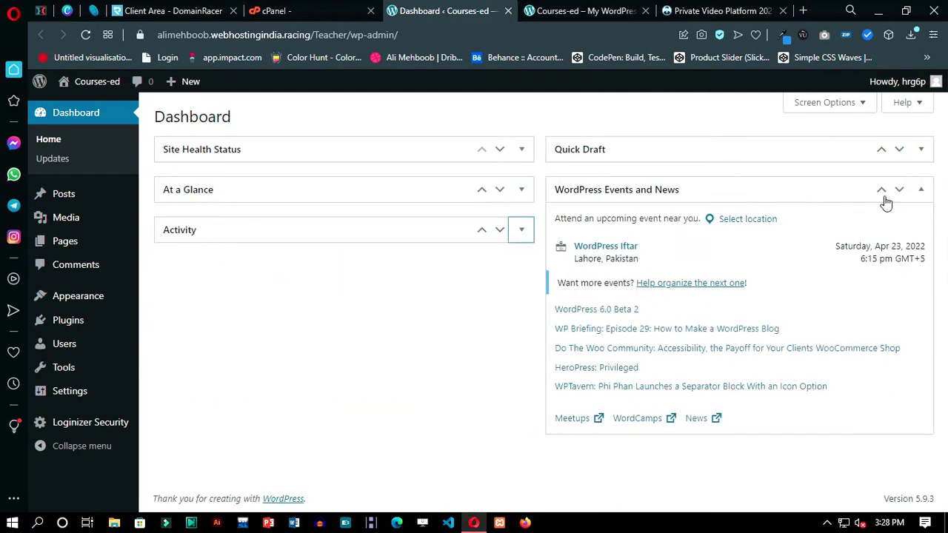
pyautogui.click(918, 191)
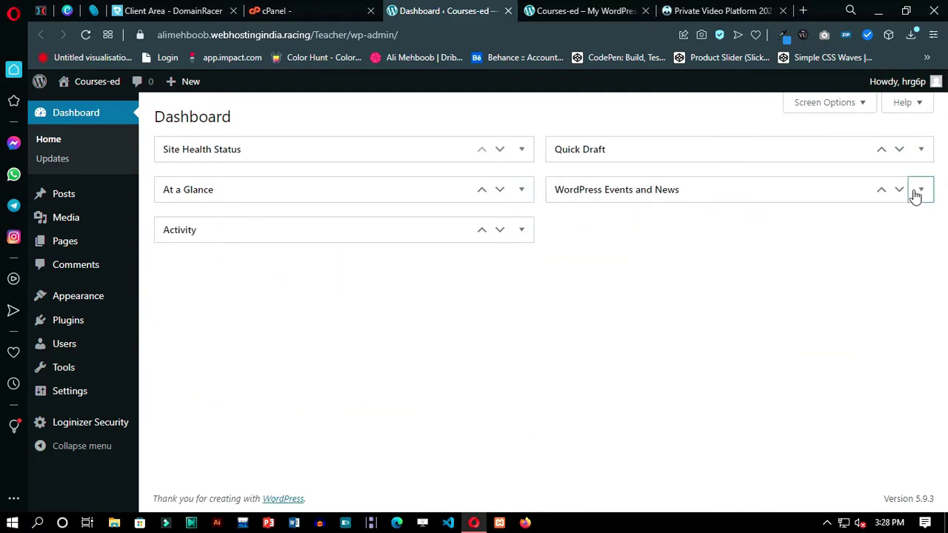
# Step: Head to Plugins > Add New in the admin menu
pyautogui.click(163, 281)
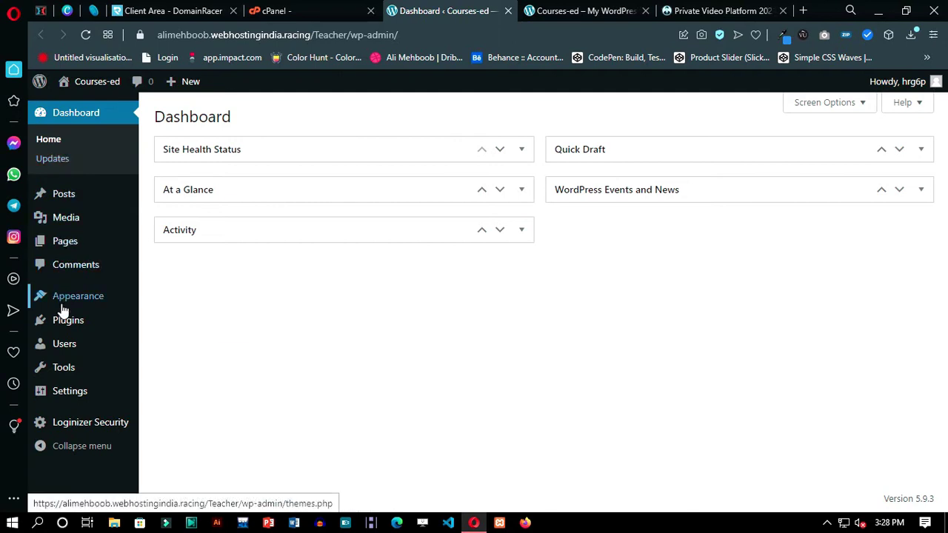
pyautogui.moveTo(61, 306)
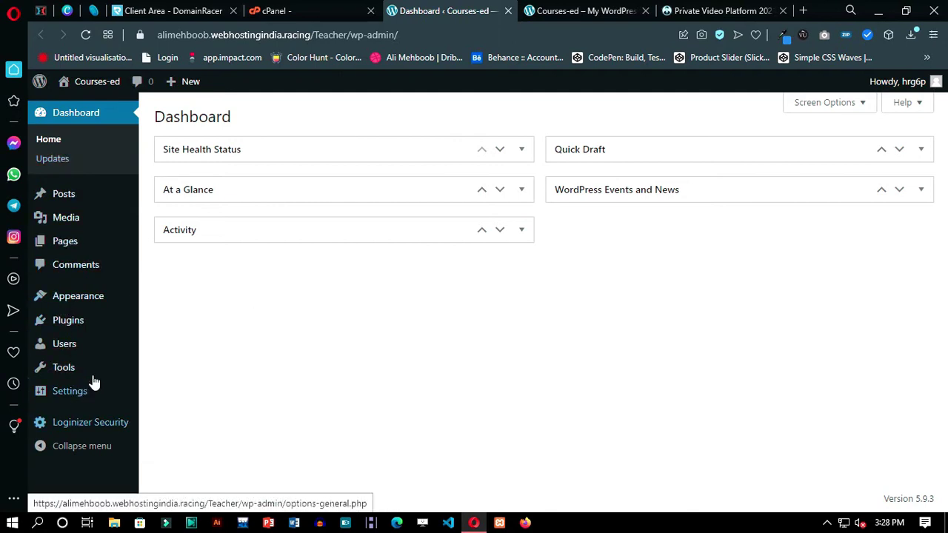
pyautogui.moveTo(95, 304)
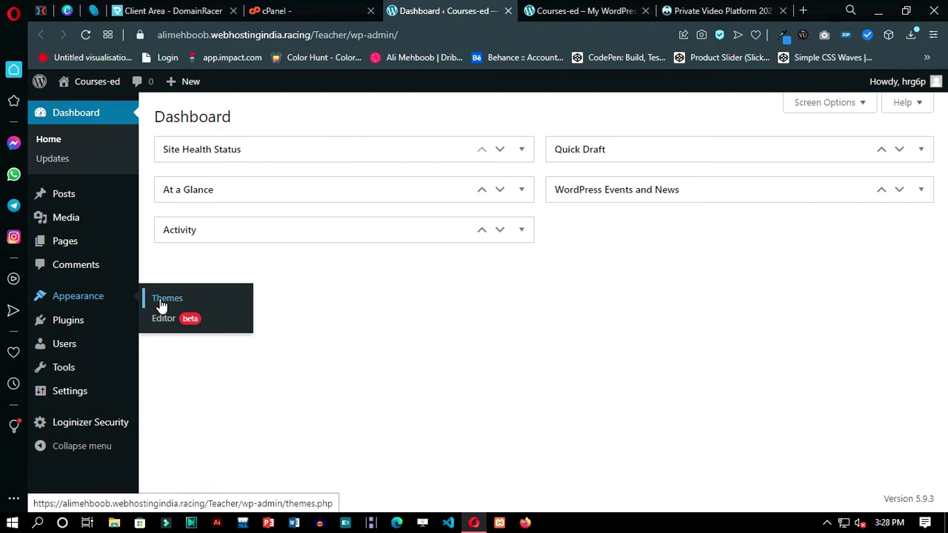
pyautogui.moveTo(87, 321)
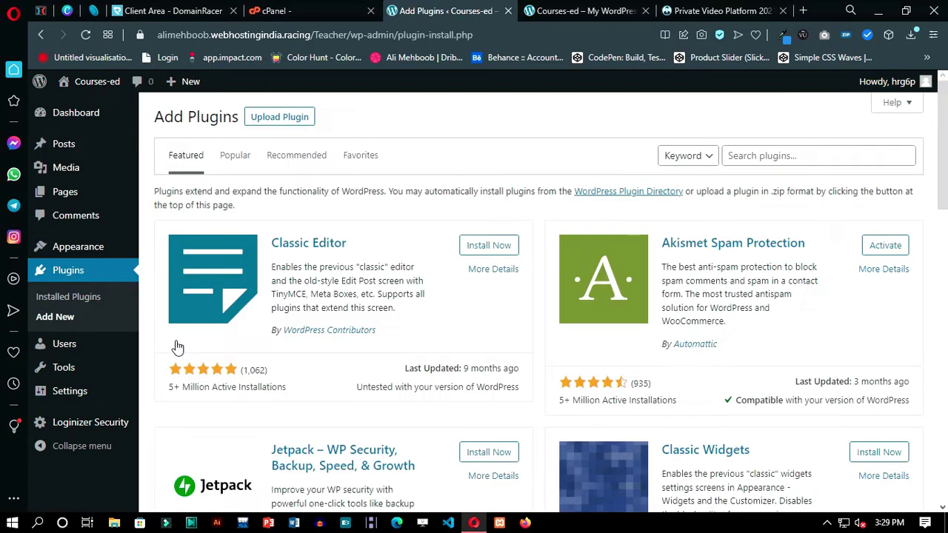
# Step: Search the plugin directory for Tutor LMS, then install and activate it
pyautogui.click(786, 157)
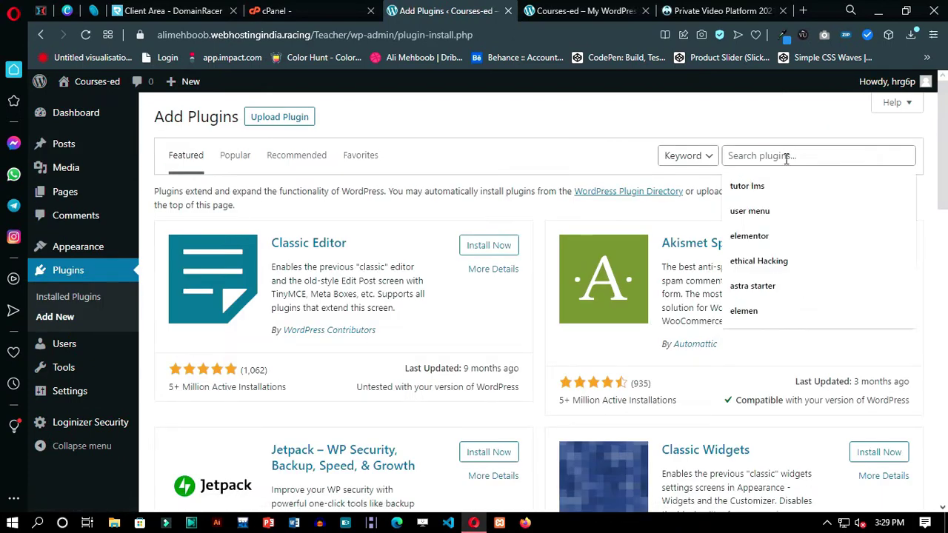
pyautogui.click(760, 182)
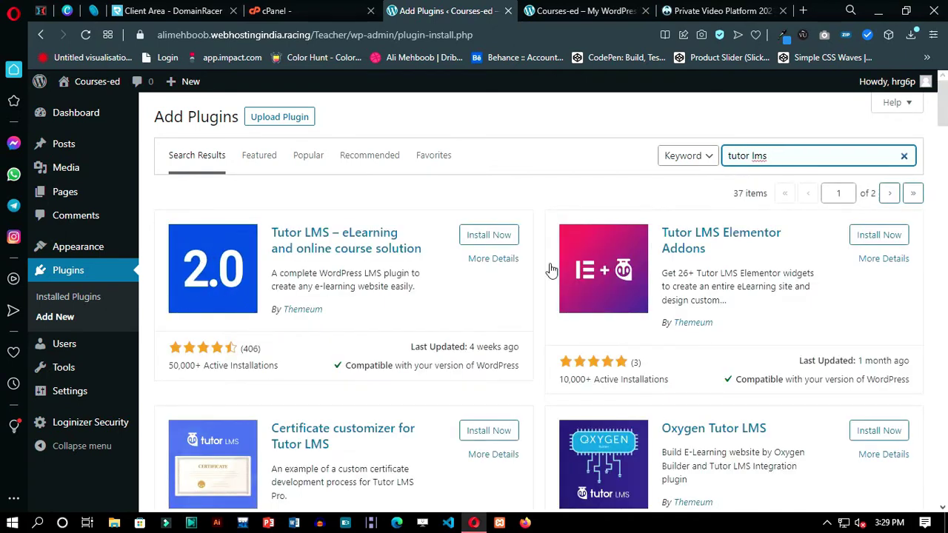
pyautogui.click(490, 234)
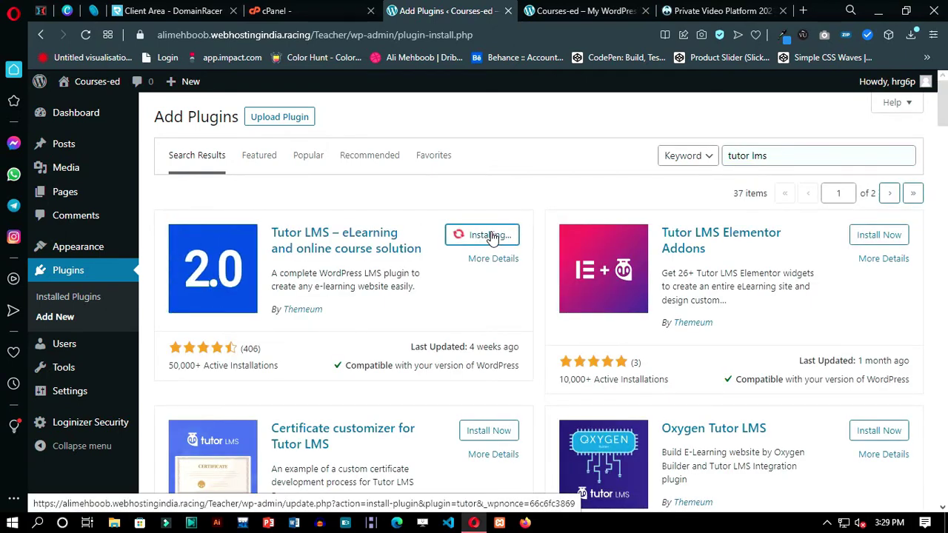
pyautogui.click(507, 236)
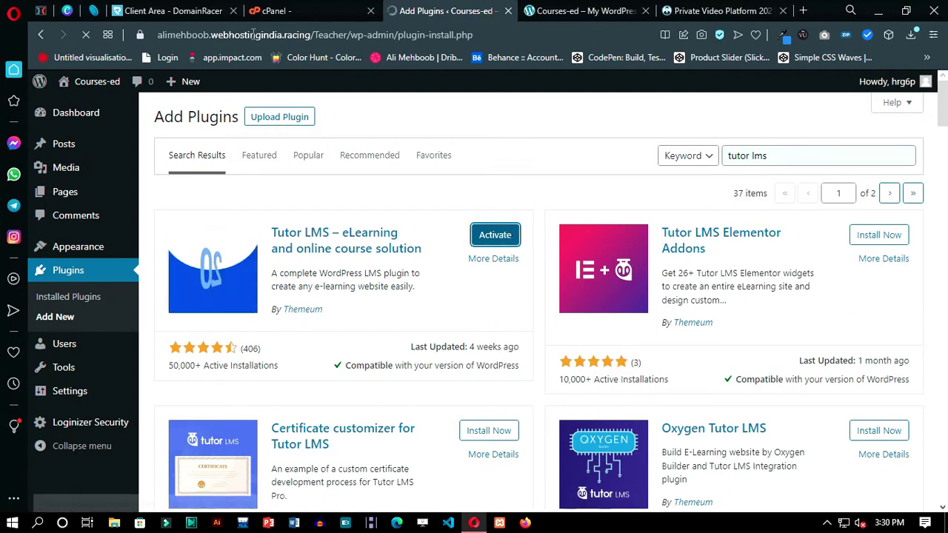
# Step: Check the hosting plan downloads in the DomainRacer client area for Tutor LMS Pro 1.9.4
pyautogui.click(191, 7)
pyautogui.scroll(5, 319, 298)
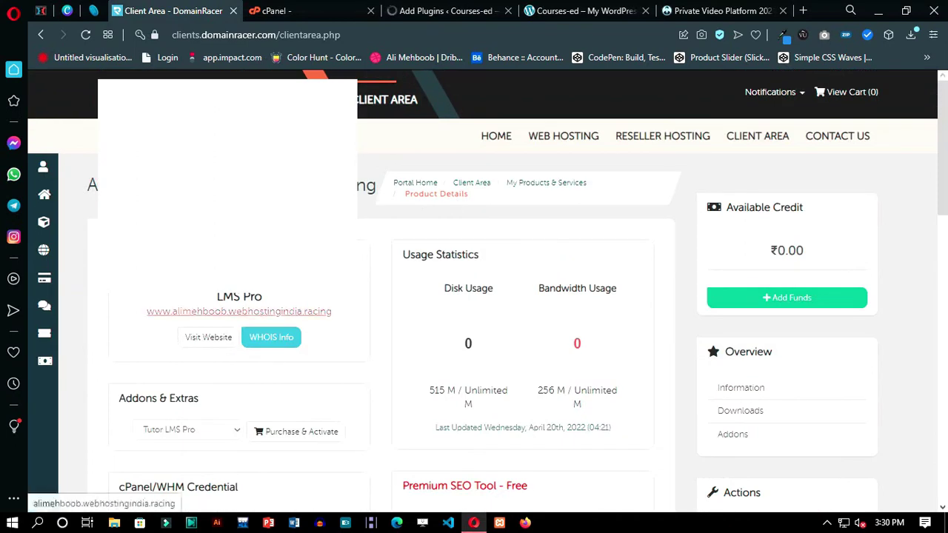
pyautogui.click(744, 414)
pyautogui.tripleClick(191, 318)
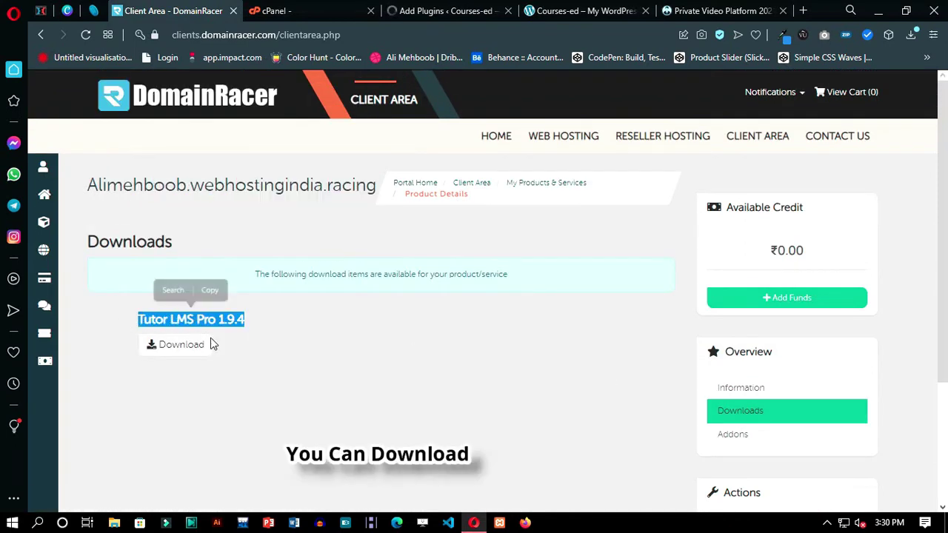
pyautogui.click(276, 153)
# Step: Back in WordPress admin, start the Tutor LMS setup wizard
pyautogui.click(403, 10)
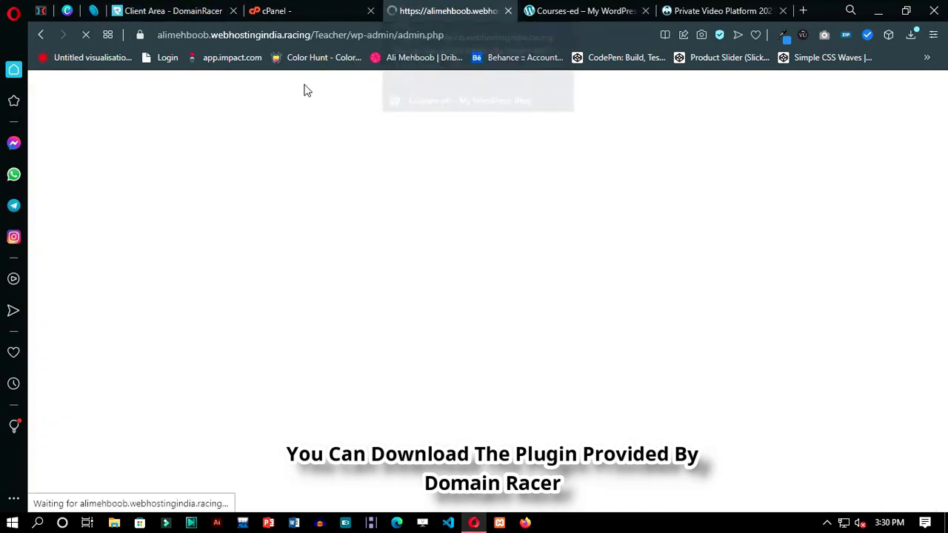
pyautogui.scroll(-4, 252, 141)
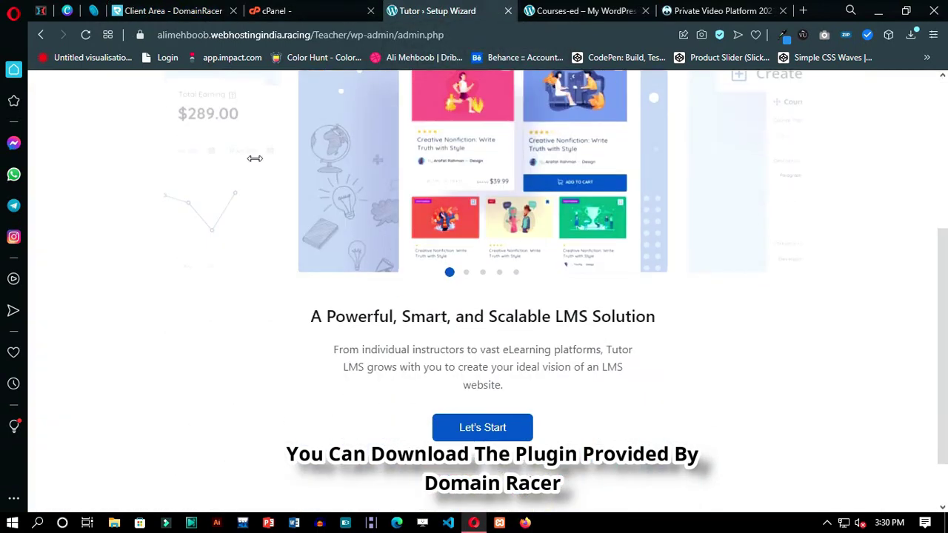
pyautogui.click(463, 434)
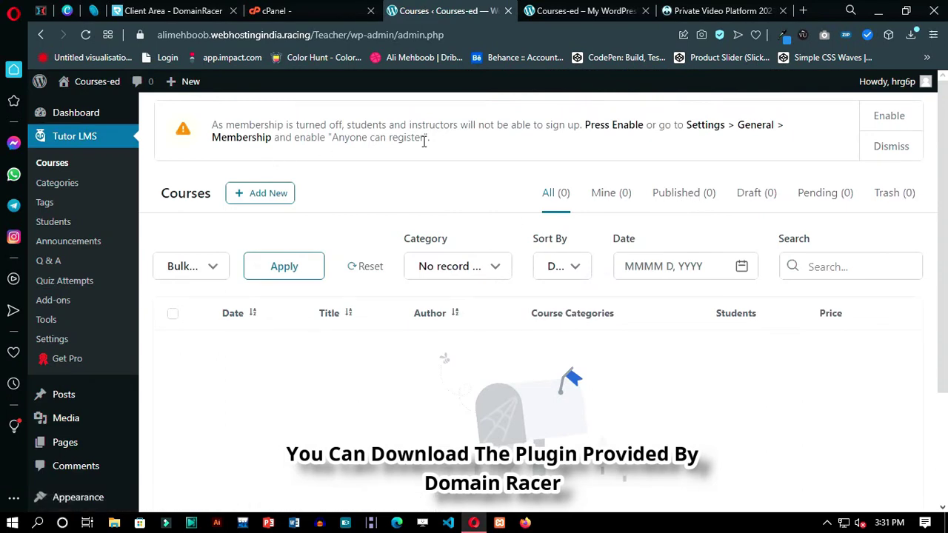
# Step: Enable membership registration, then upload and install the tutor-pro_v2.0.1.zip plugin
pyautogui.click(883, 118)
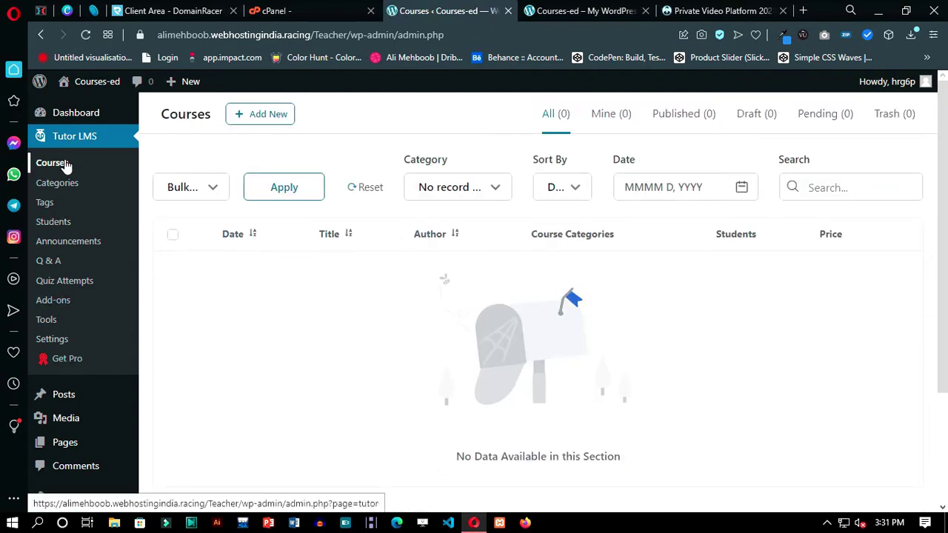
pyautogui.scroll(-2, 59, 370)
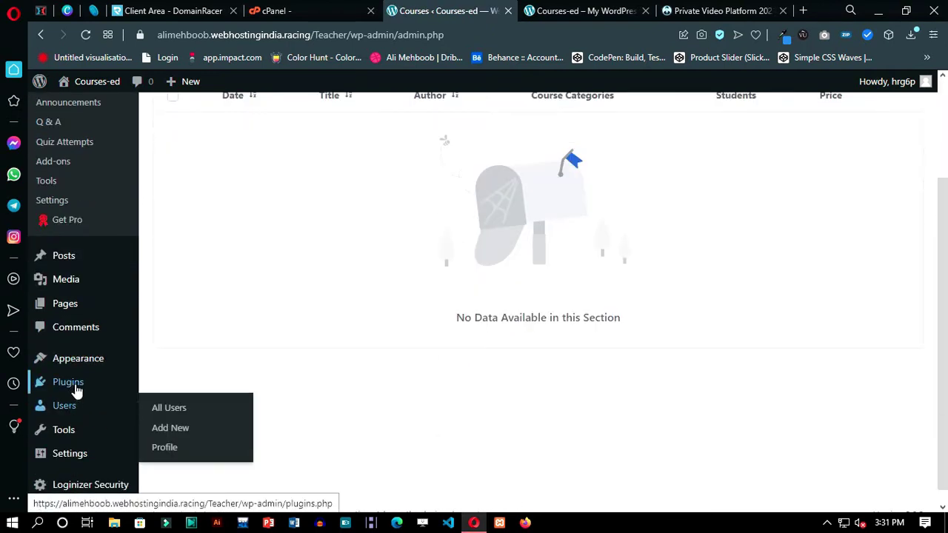
pyautogui.moveTo(68, 386)
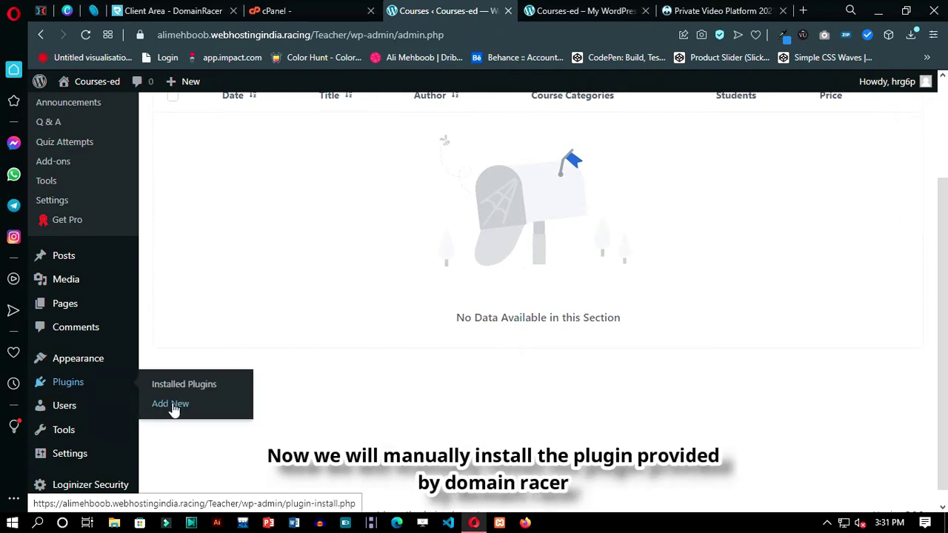
pyautogui.click(171, 406)
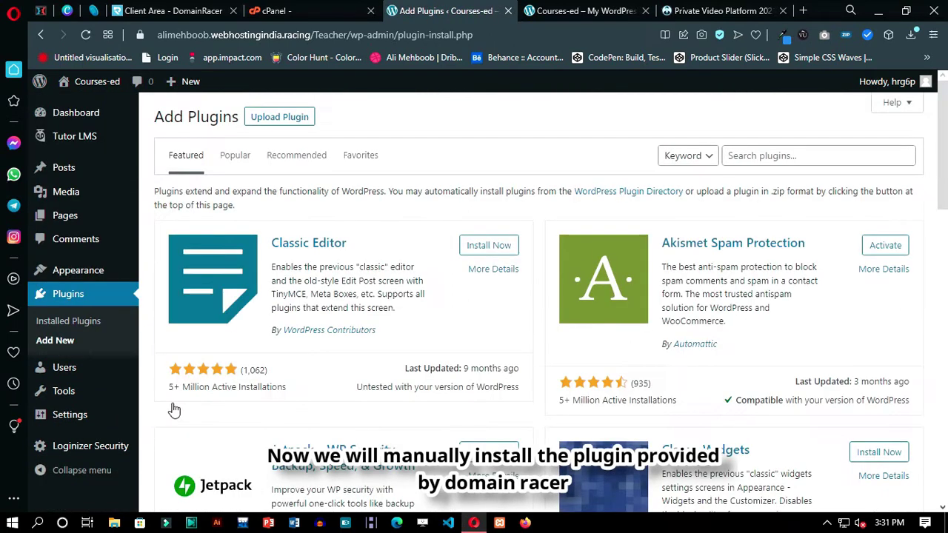
pyautogui.click(268, 117)
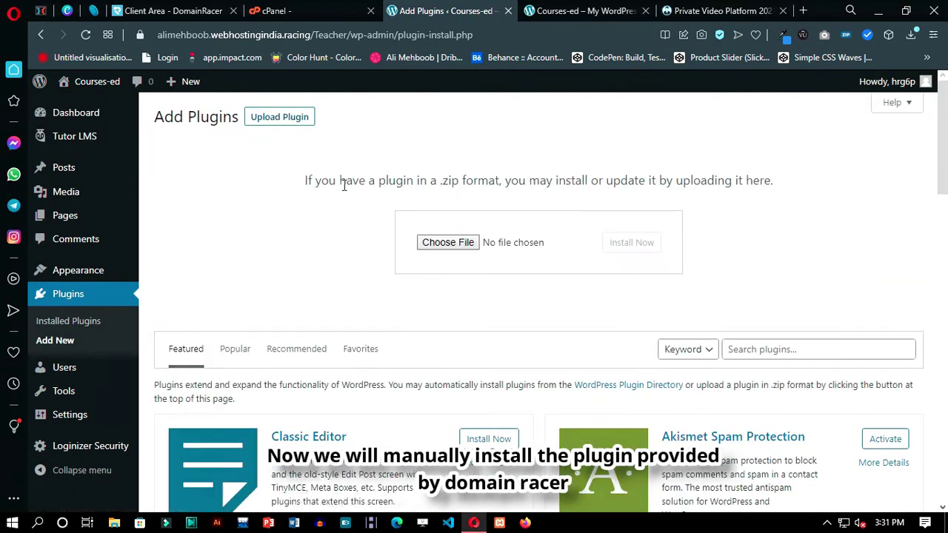
pyautogui.click(444, 243)
pyautogui.click(464, 305)
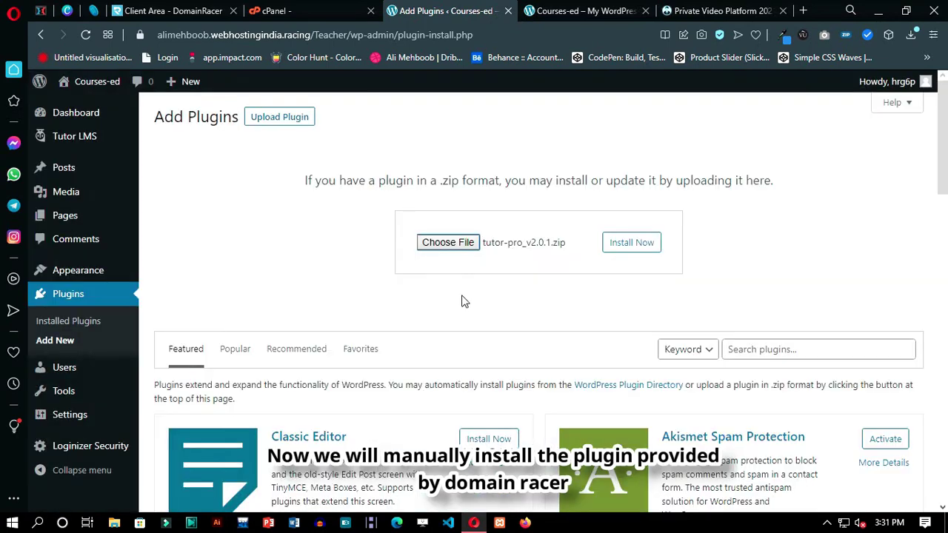
pyautogui.click(629, 244)
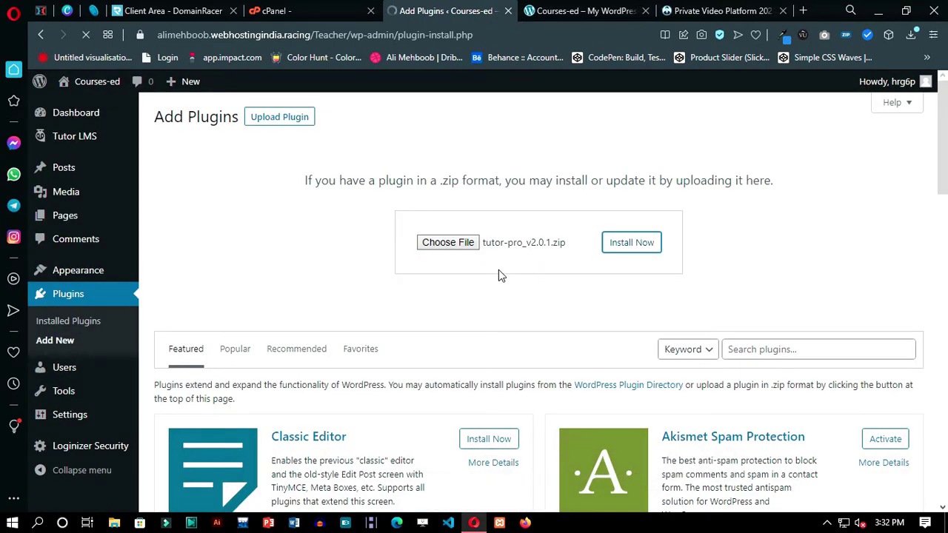
# Step: Activate Tutor LMS Pro in the installed plugins list alongside Tutor LMS
pyautogui.click(78, 295)
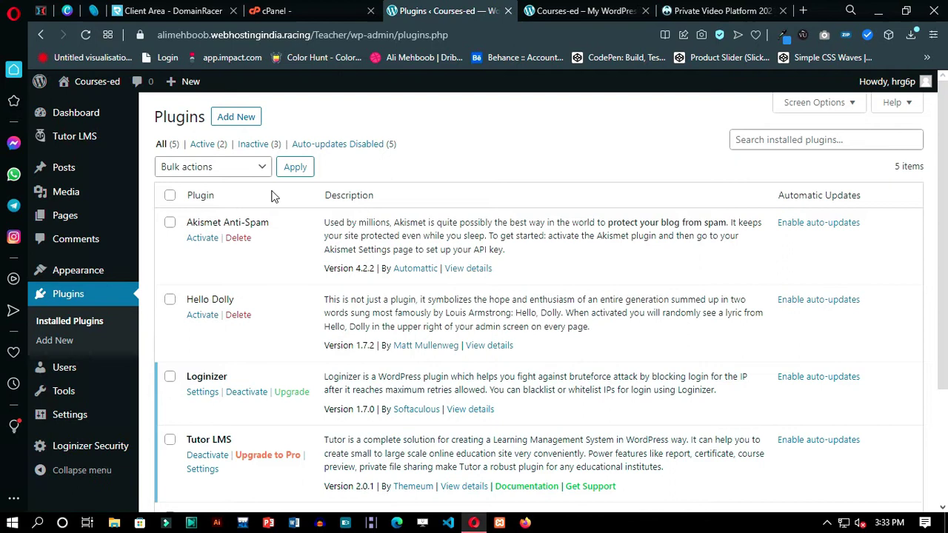
pyautogui.scroll(-3, 271, 195)
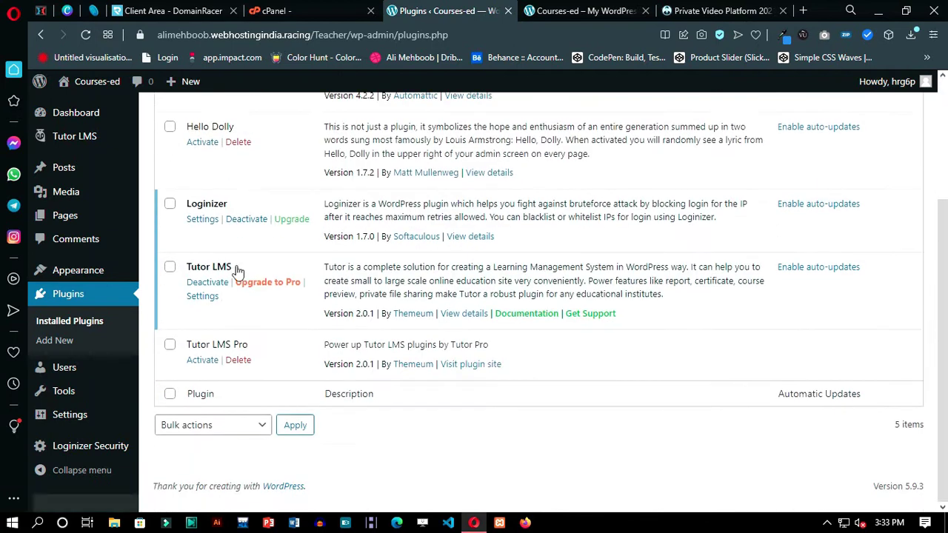
pyautogui.tripleClick(226, 279)
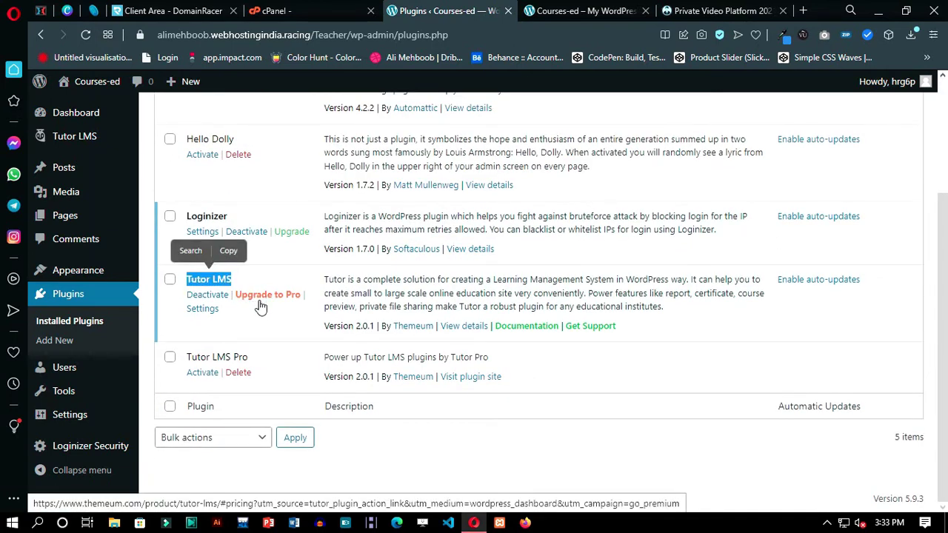
pyautogui.moveTo(246, 358); pyautogui.dragTo(203, 362)
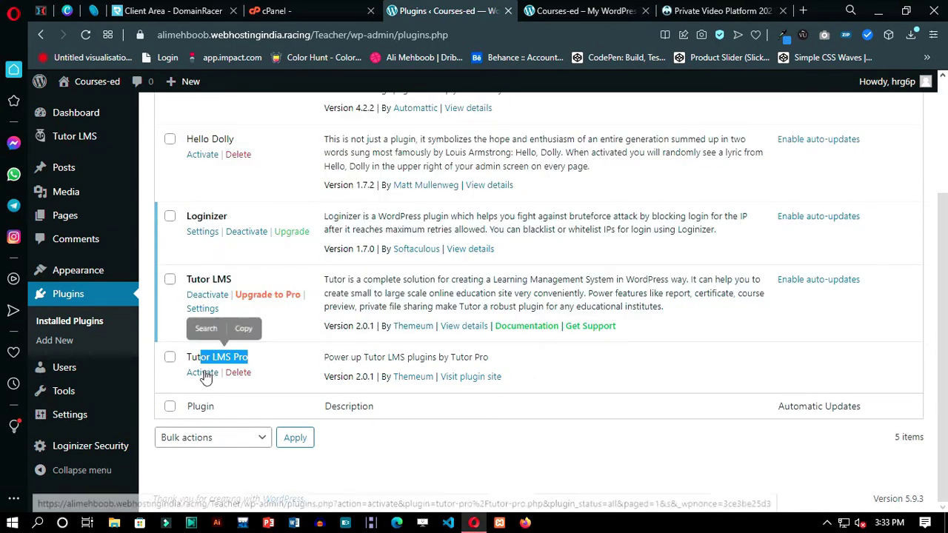
pyautogui.hotkey('ctrl', 'c')
pyautogui.scroll(3, 248, 374)
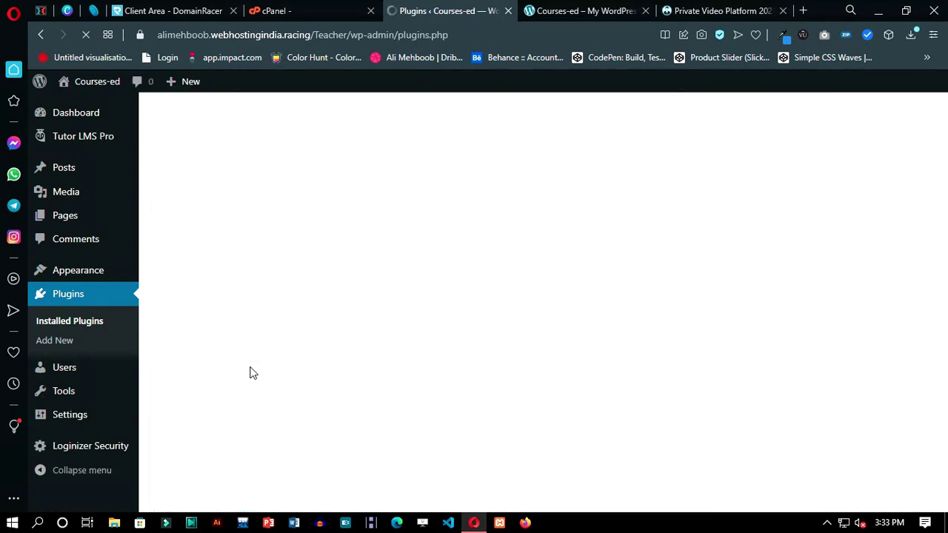
pyautogui.scroll(-3, 307, 328)
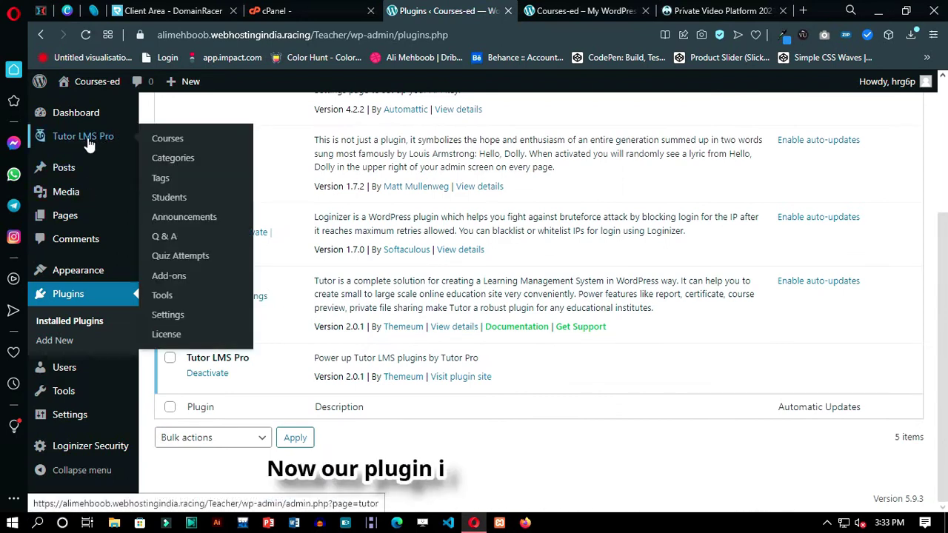
# Step: Search the theme library for 'tor st', then install and activate the TutorStarter theme
pyautogui.moveTo(82, 268)
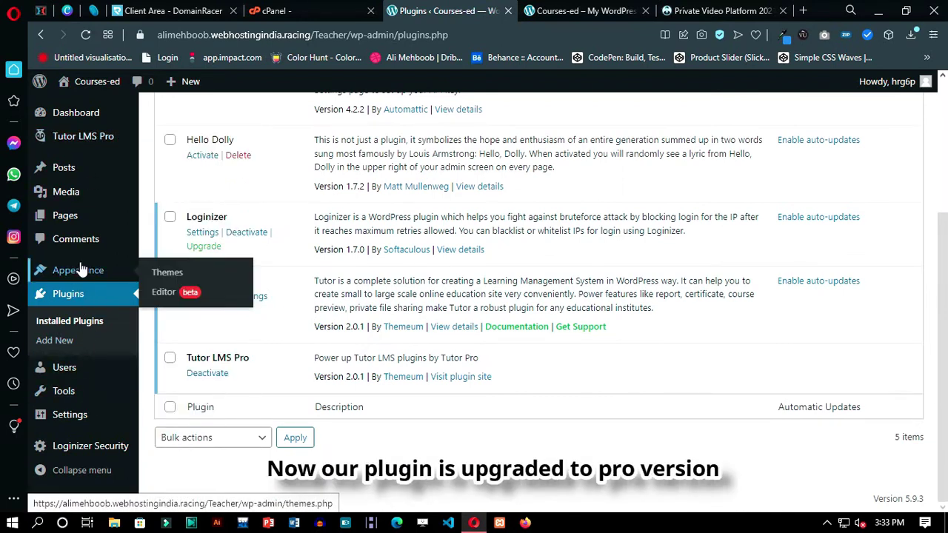
pyautogui.click(167, 272)
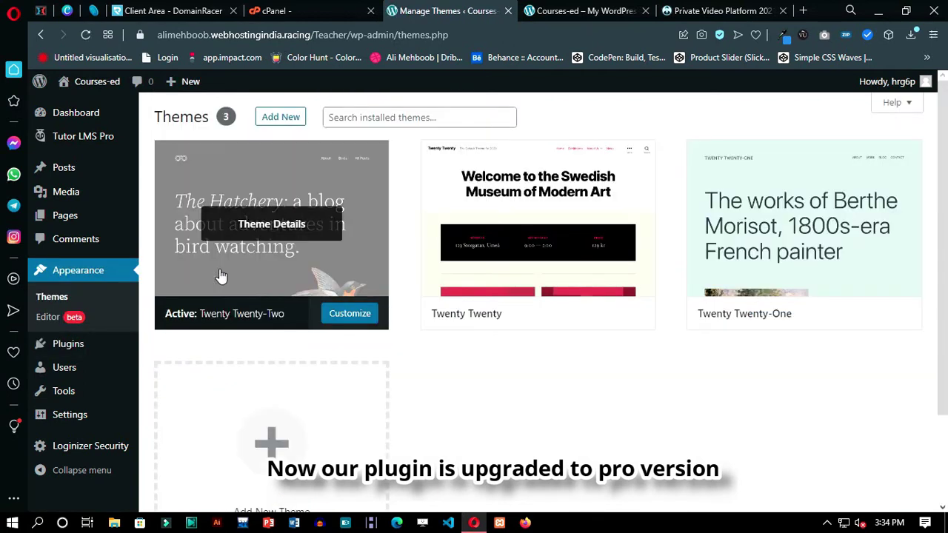
pyautogui.click(290, 122)
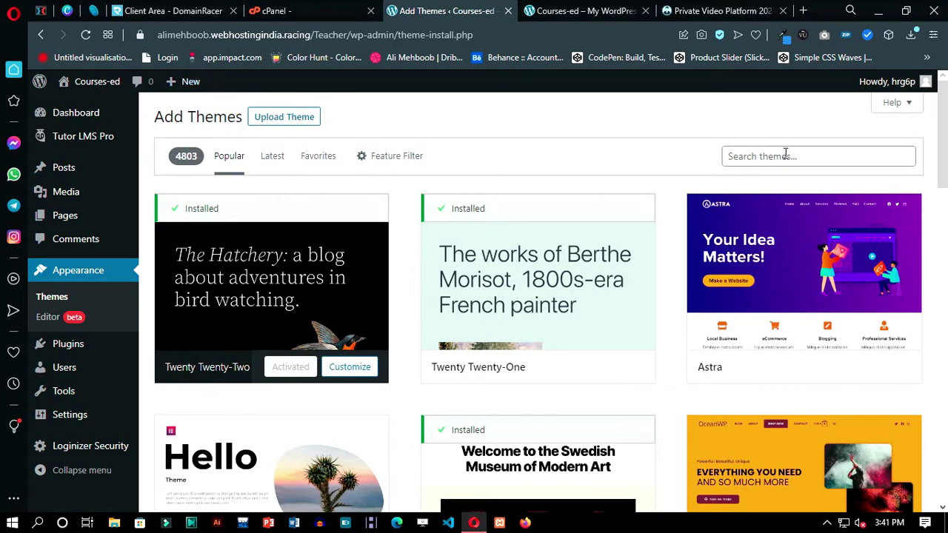
pyautogui.scroll(-2, 780, 157)
pyautogui.scroll(2, 770, 160)
pyautogui.click(772, 159)
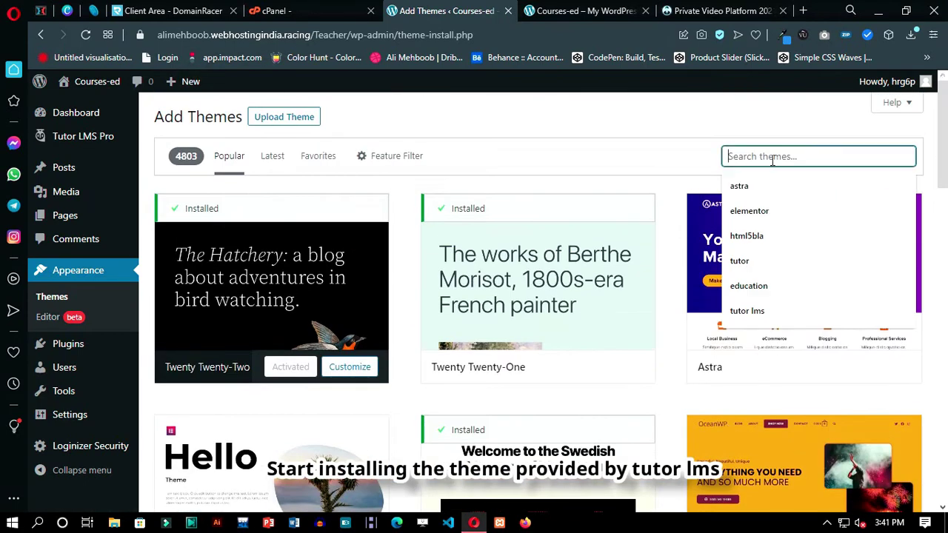
pyautogui.write('to')
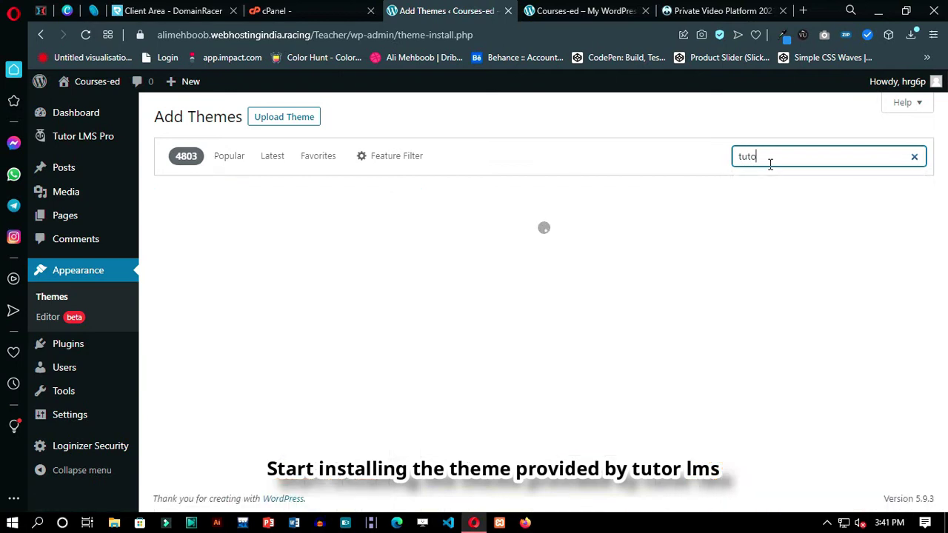
pyautogui.write('r sta')
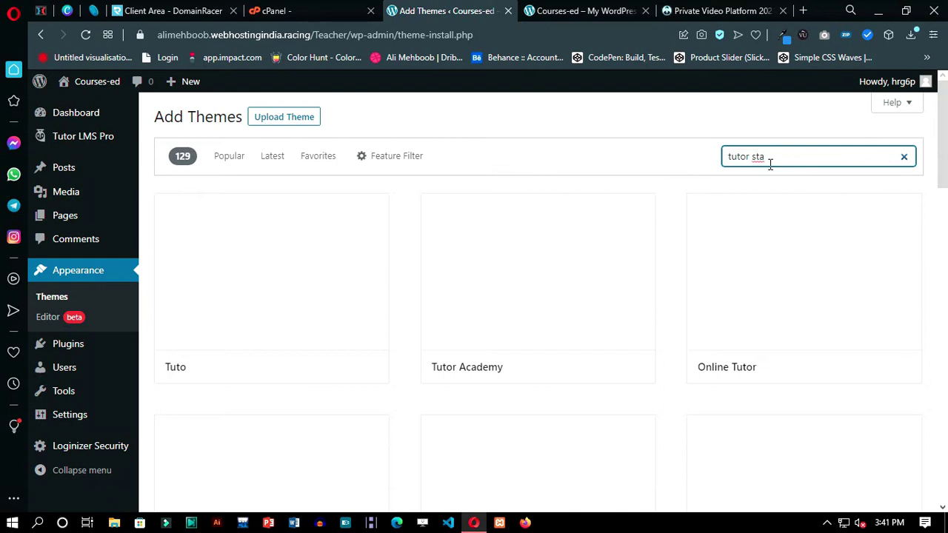
pyautogui.moveTo(318, 295)
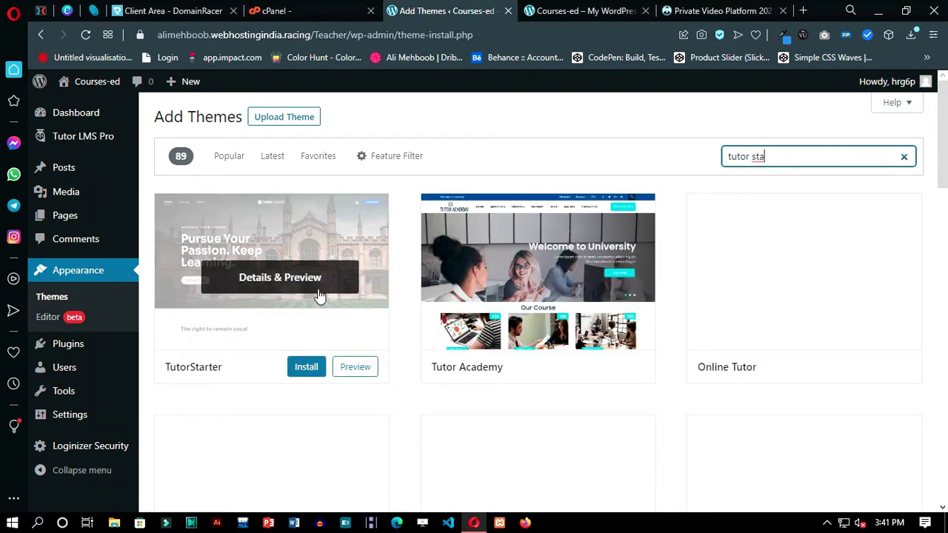
pyautogui.click(305, 366)
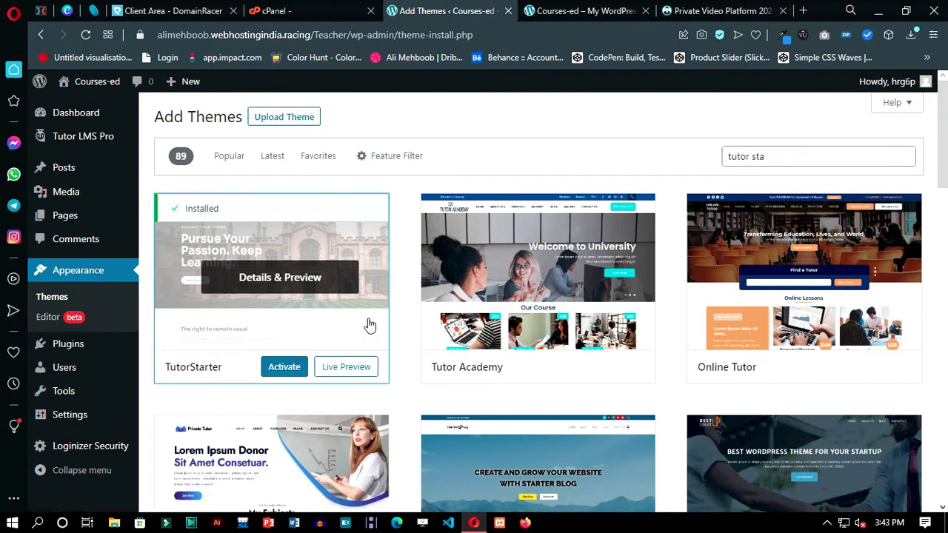
pyautogui.click(282, 374)
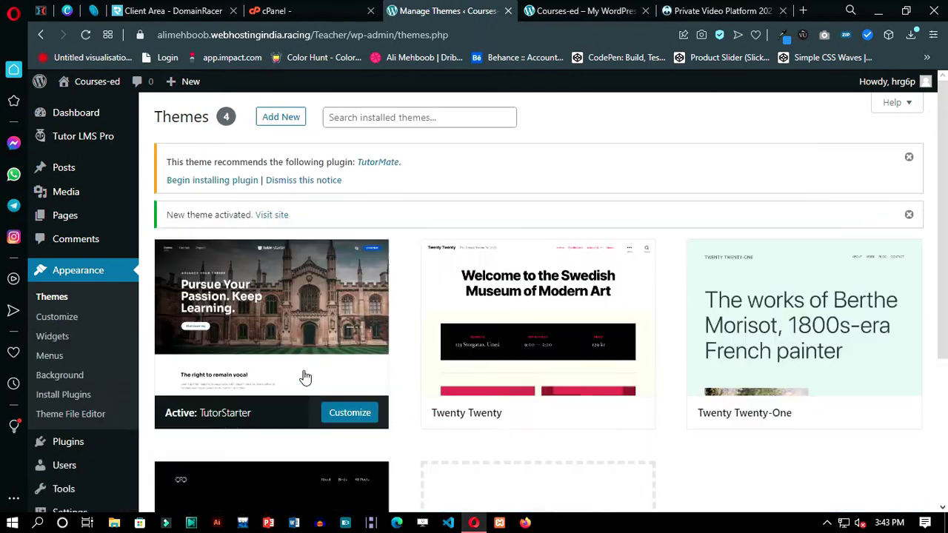
# Step: Preview the site's front page with TutorStarter, then return to the themes admin page
pyautogui.click(585, 10)
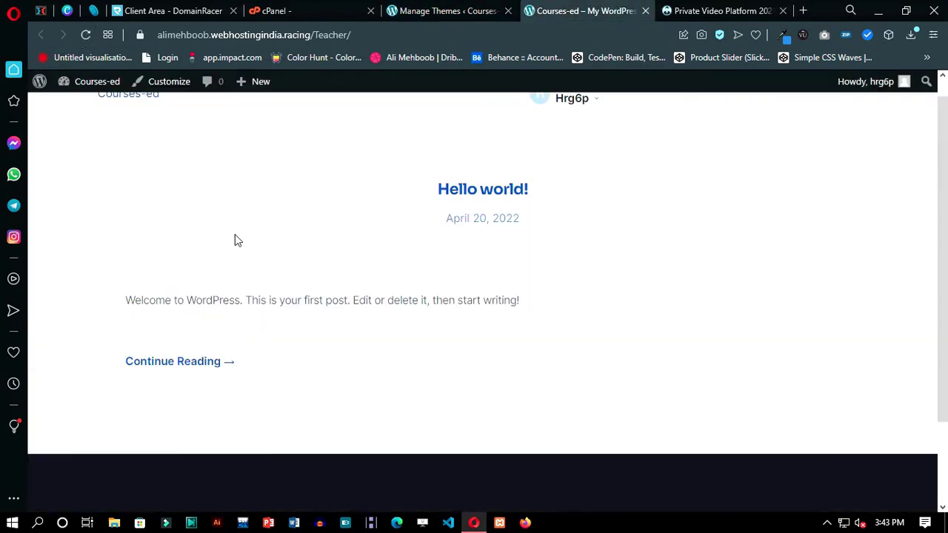
pyautogui.click(409, 8)
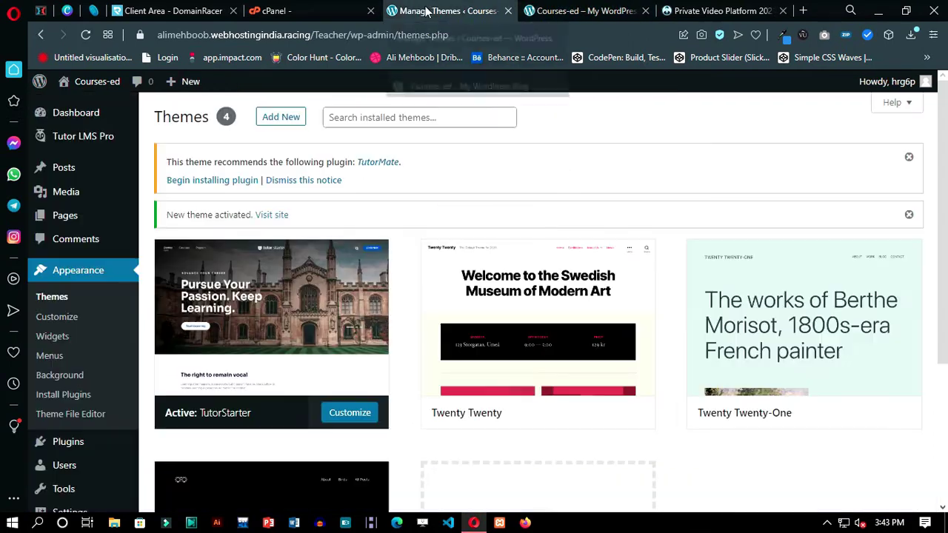
pyautogui.click(581, 10)
pyautogui.moveTo(562, 112)
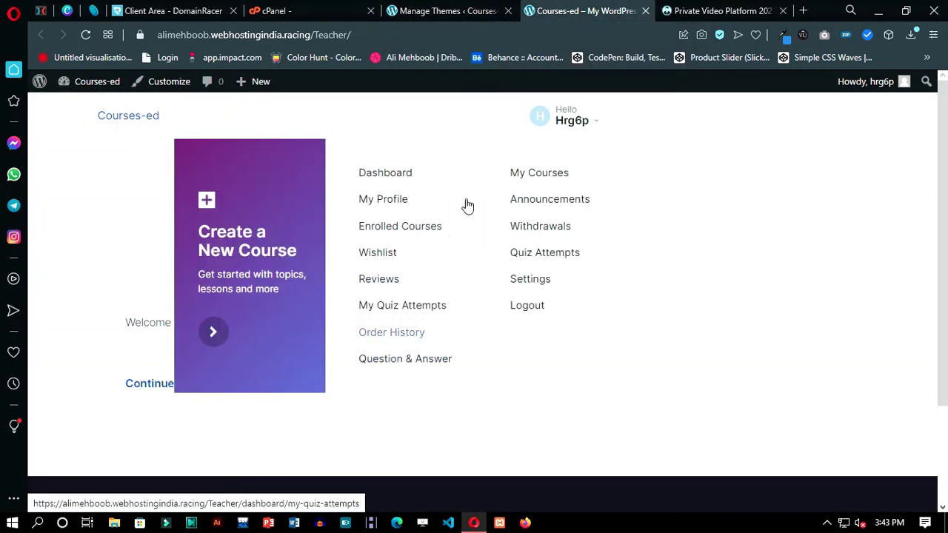
pyautogui.click(441, 7)
pyautogui.scroll(-3, 71, 333)
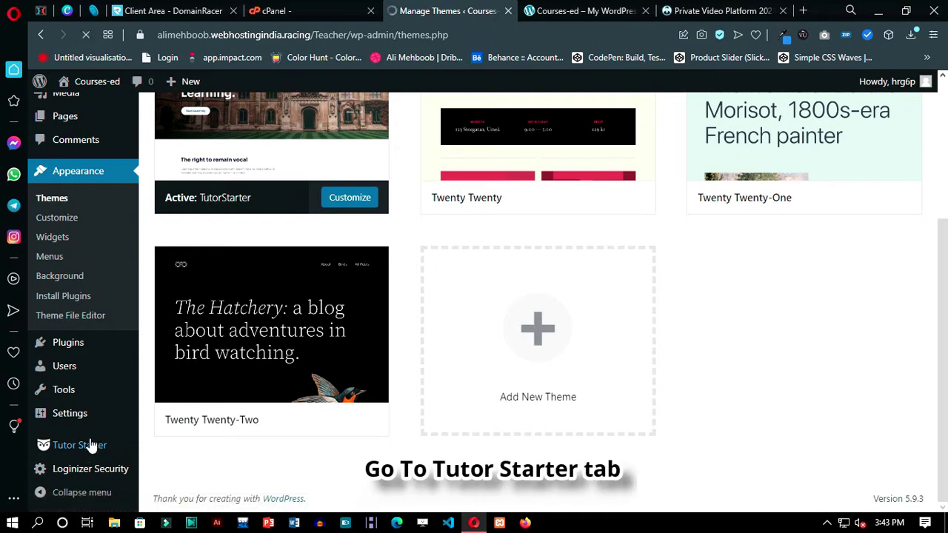
# Step: Install and activate the recommended TutorMate plugin
pyautogui.click(80, 448)
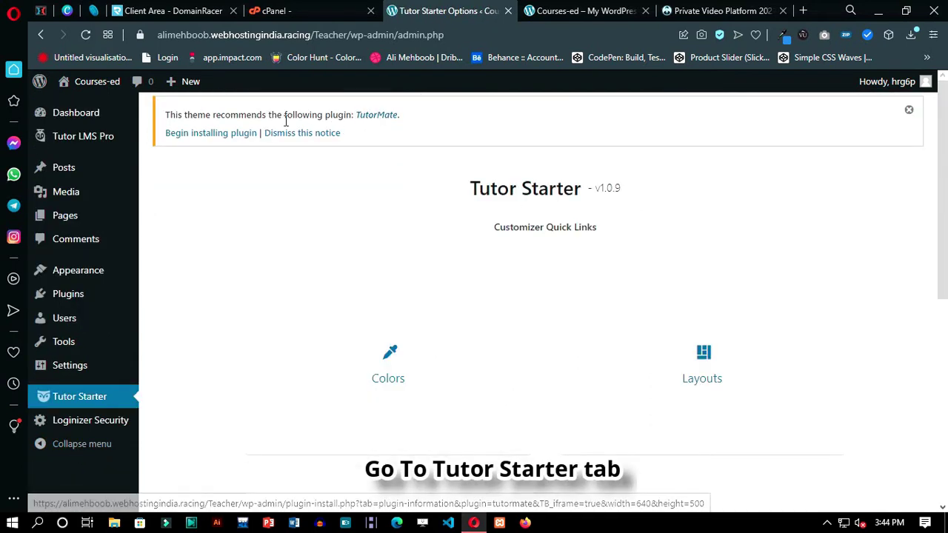
pyautogui.click(239, 135)
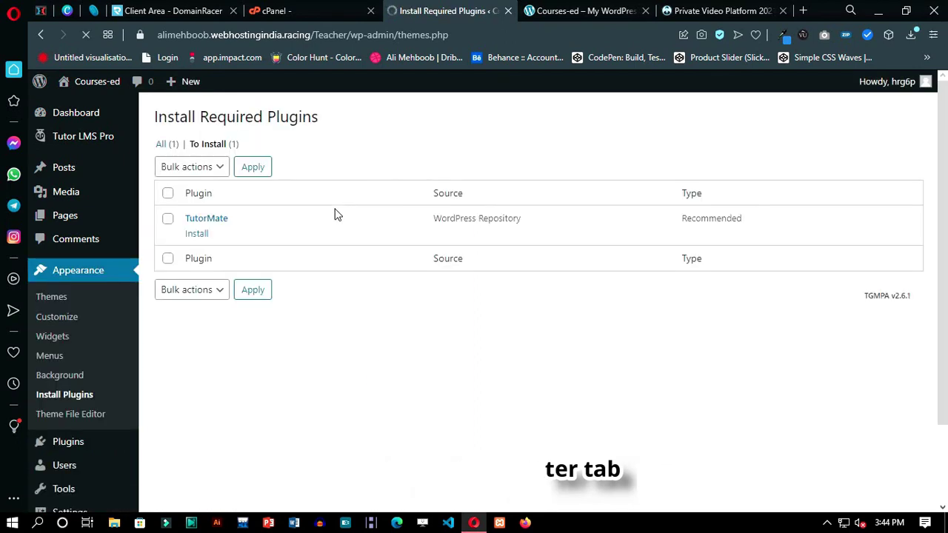
pyautogui.click(197, 234)
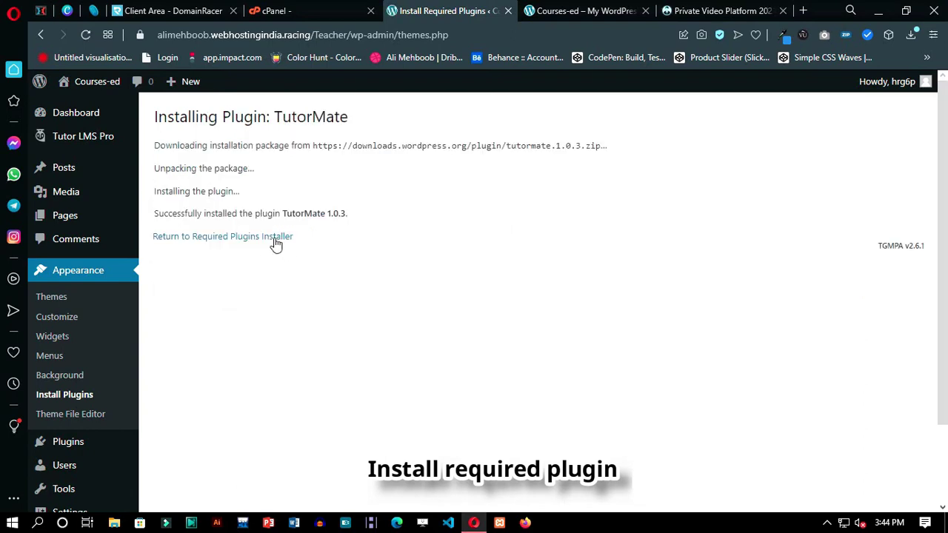
pyautogui.click(275, 238)
pyautogui.click(201, 234)
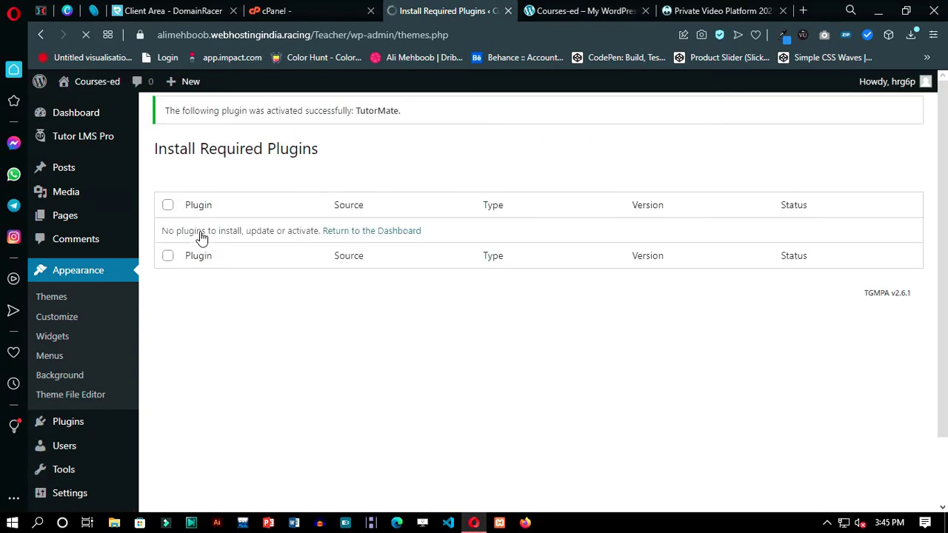
# Step: Go to the Tutor Starter theme options page
pyautogui.scroll(-2, 121, 323)
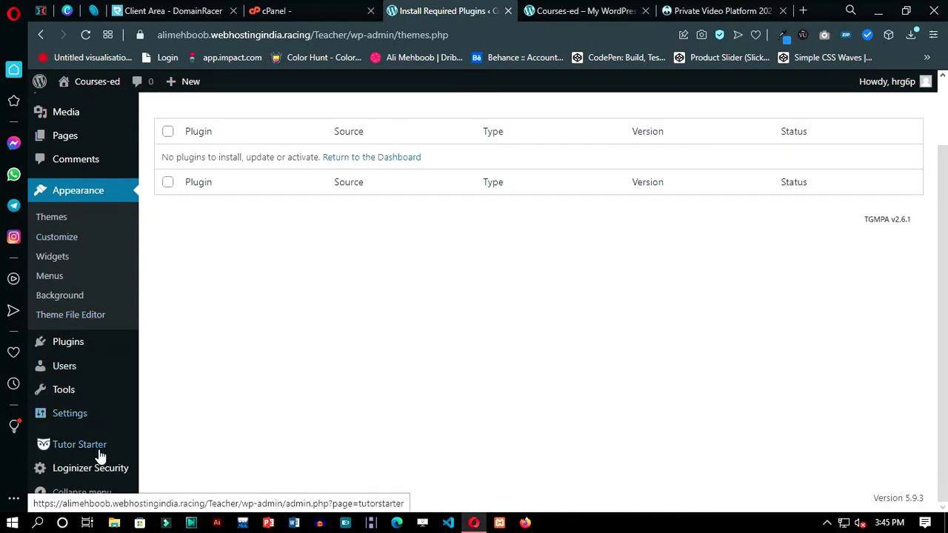
pyautogui.moveTo(74, 413)
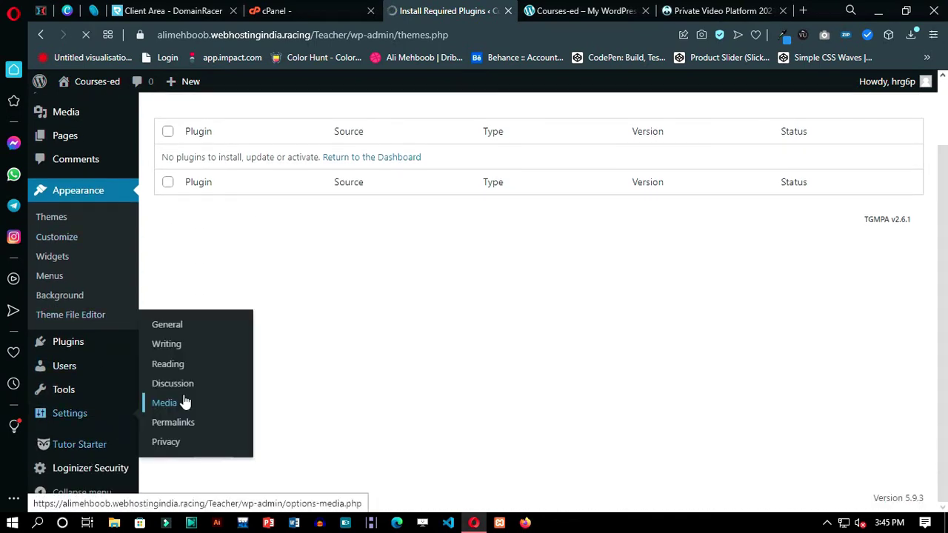
pyautogui.click(185, 402)
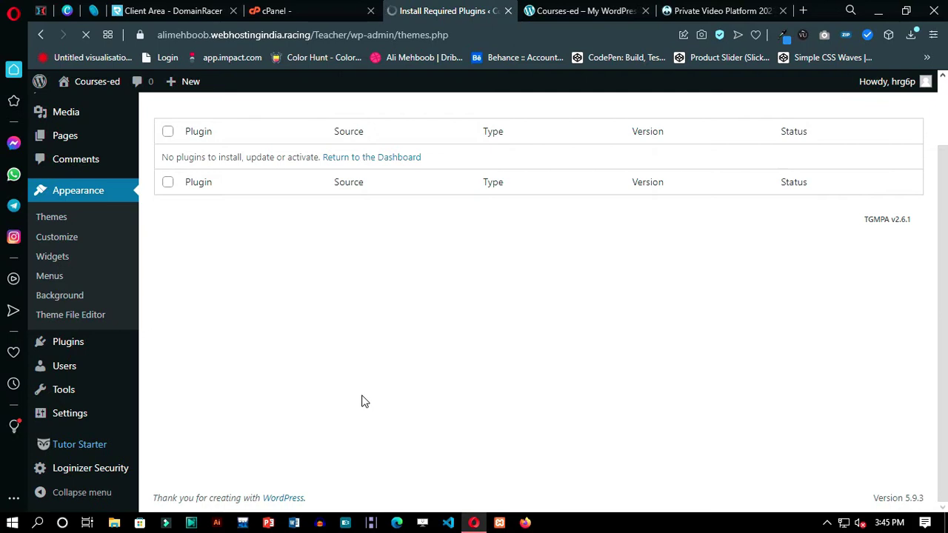
pyautogui.scroll(-5, 536, 345)
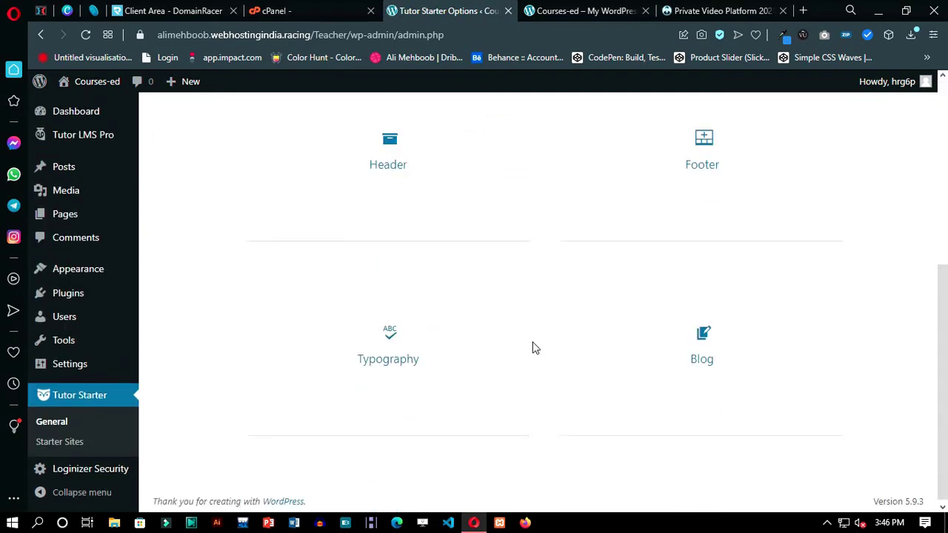
# Step: Import the Instructor starter site from Starter Sites, choosing Elementor as the page builder
pyautogui.click(65, 444)
pyautogui.scroll(-2, 148, 433)
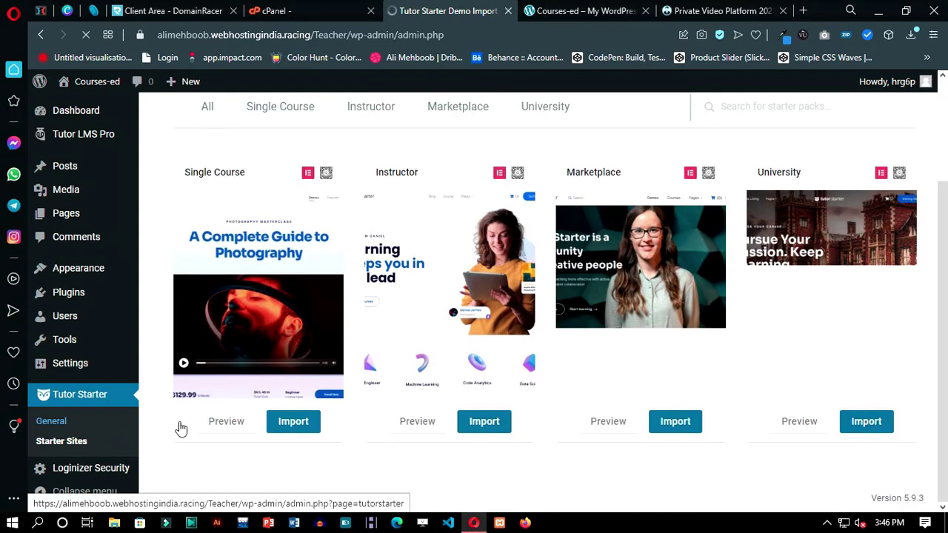
pyautogui.moveTo(405, 340)
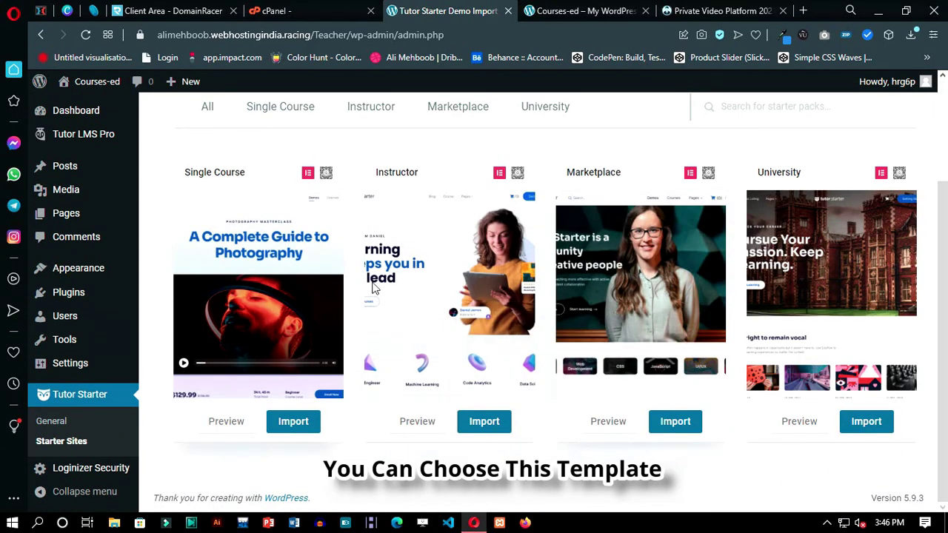
pyautogui.click(489, 426)
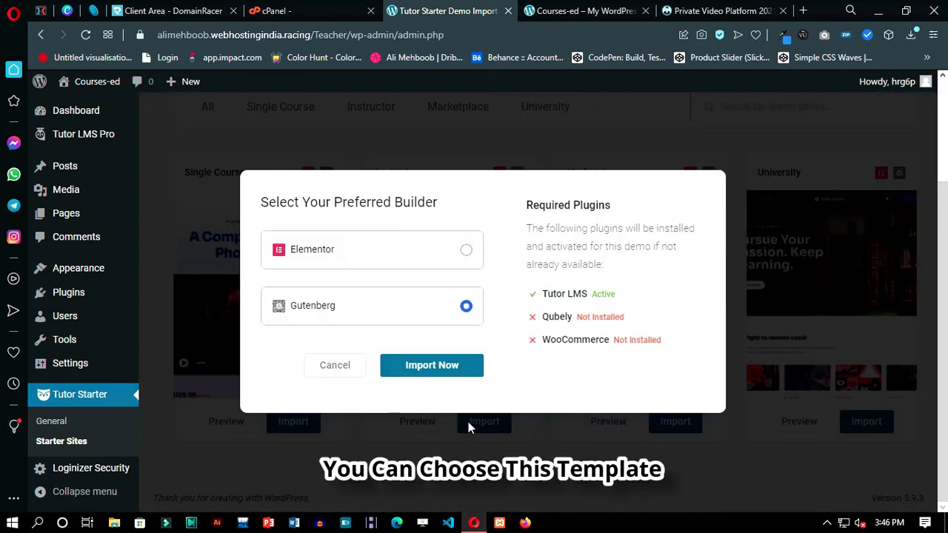
pyautogui.click(464, 252)
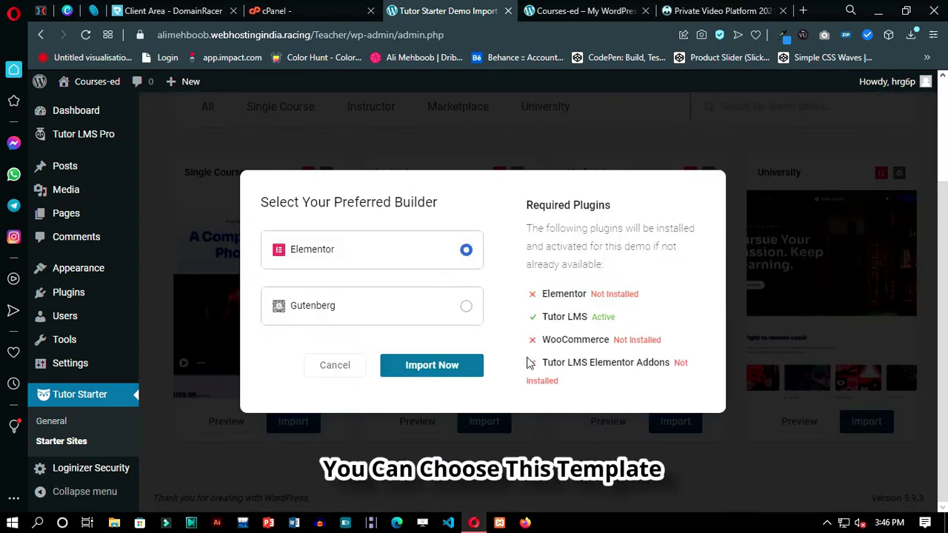
pyautogui.moveTo(679, 359); pyautogui.dragTo(541, 362)
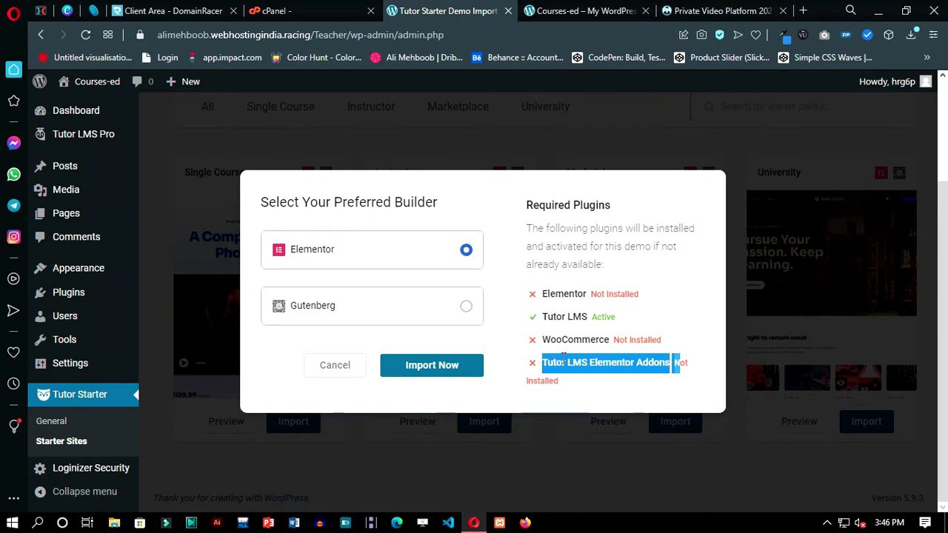
pyautogui.click(565, 307)
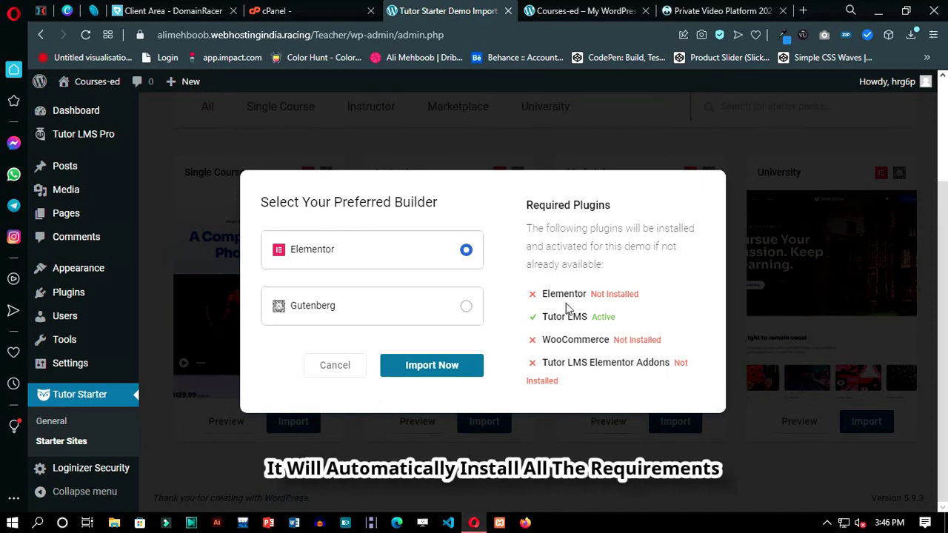
pyautogui.click(449, 376)
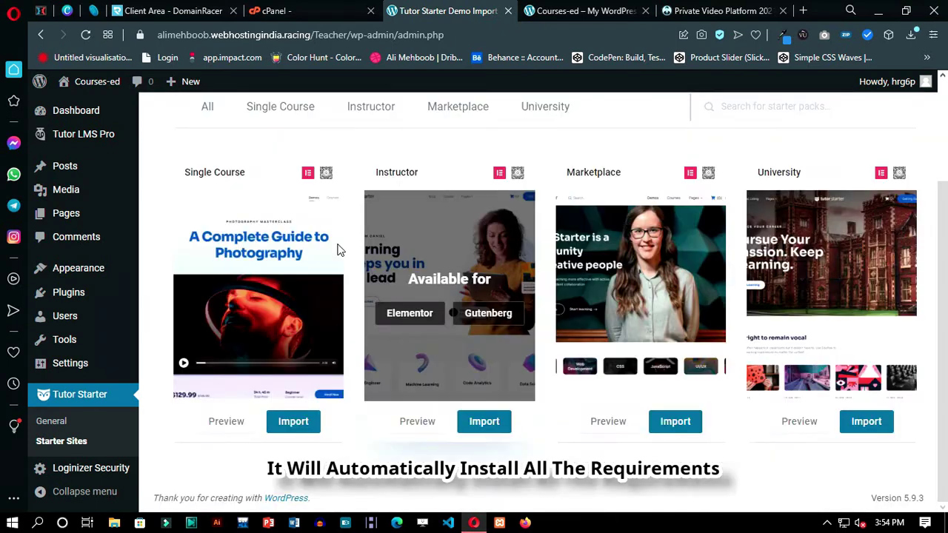
pyautogui.click(537, 8)
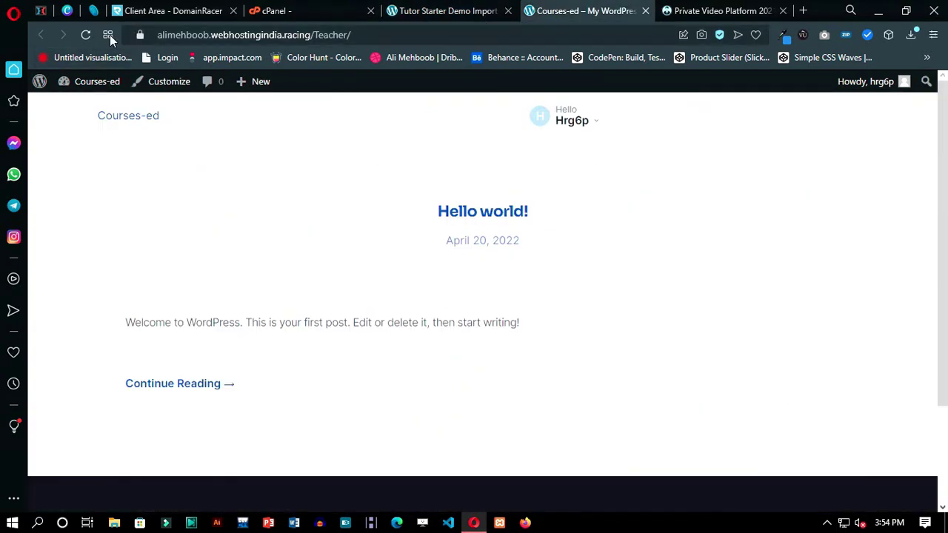
pyautogui.click(86, 35)
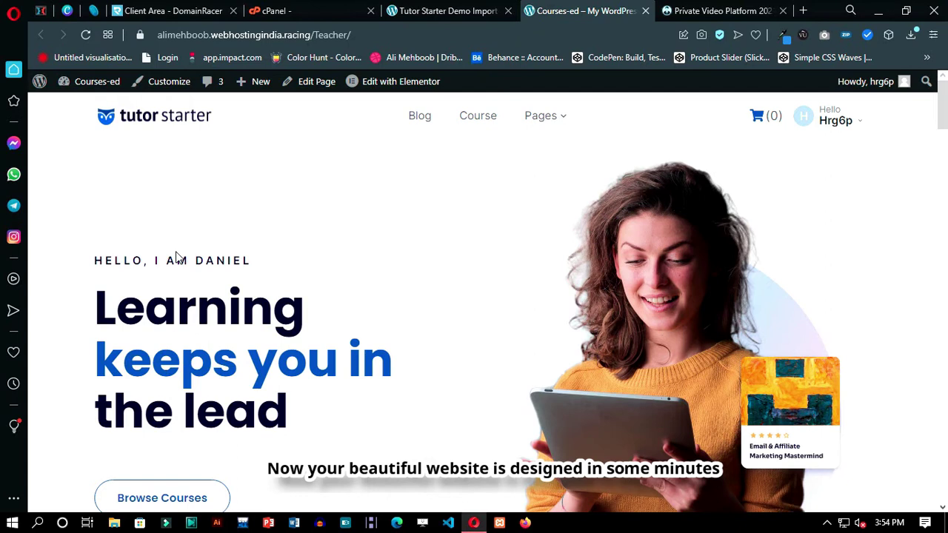
pyautogui.click(833, 125)
pyautogui.scroll(-10, 436, 229)
pyautogui.scroll(-10, 273, 259)
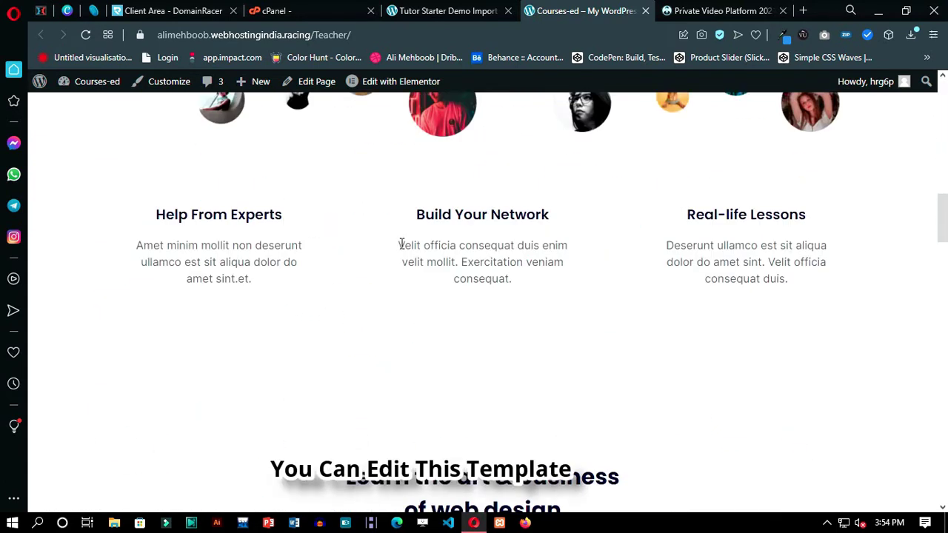
pyautogui.scroll(-15, 474, 267)
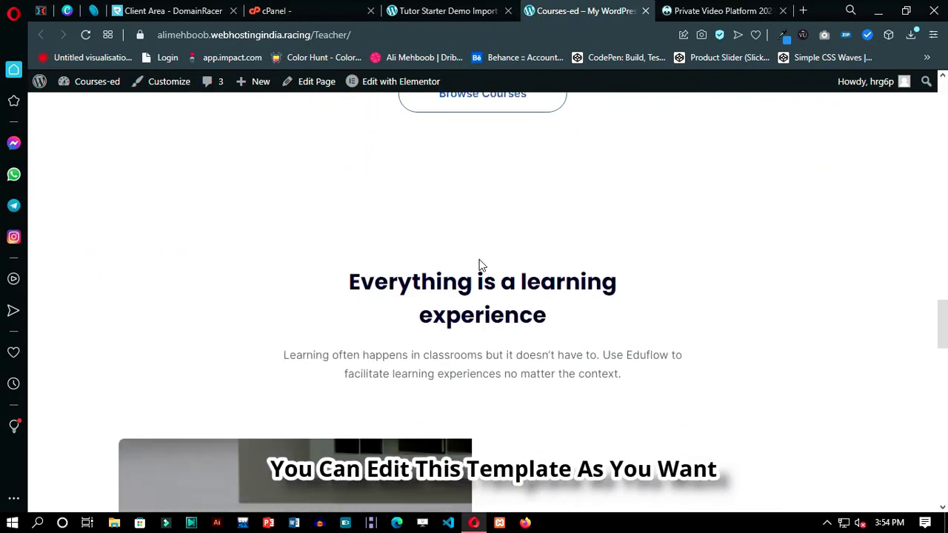
pyautogui.scroll(-5, 483, 268)
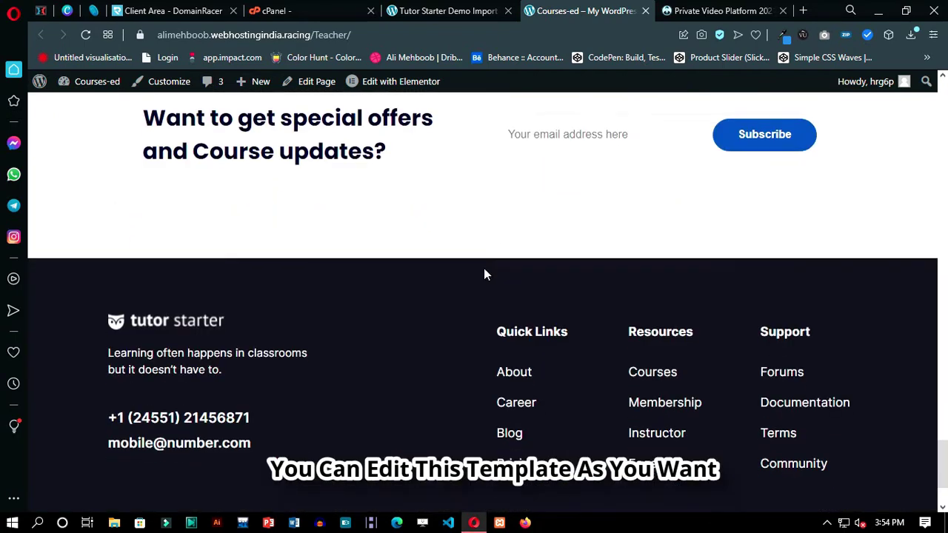
pyautogui.moveTo(943, 465); pyautogui.dragTo(943, 96)
pyautogui.click(477, 118)
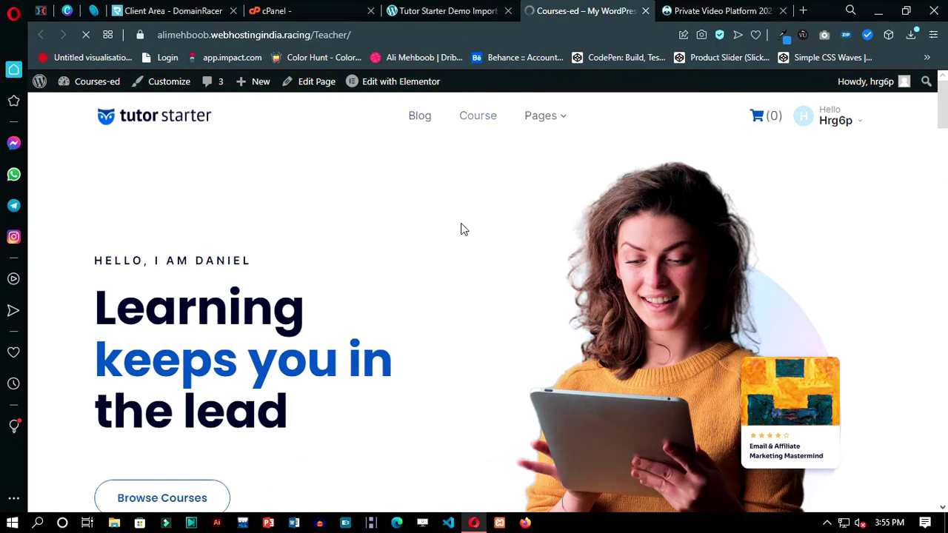
pyautogui.scroll(-3, 345, 366)
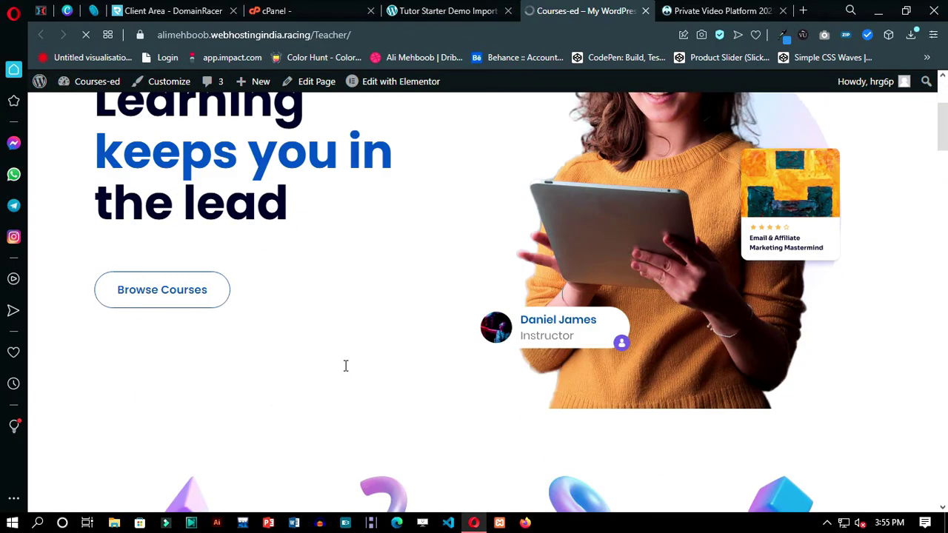
pyautogui.scroll(3, 352, 371)
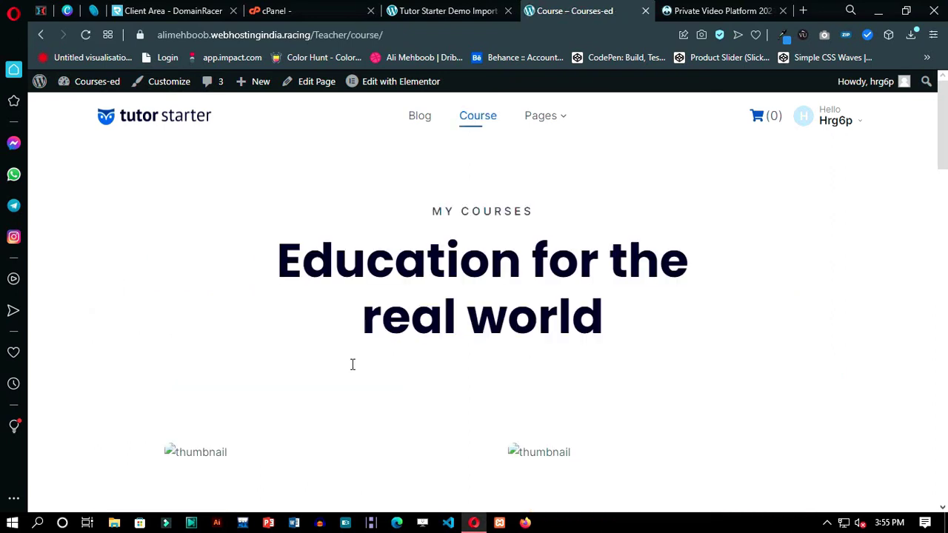
pyautogui.scroll(-10, 474, 299)
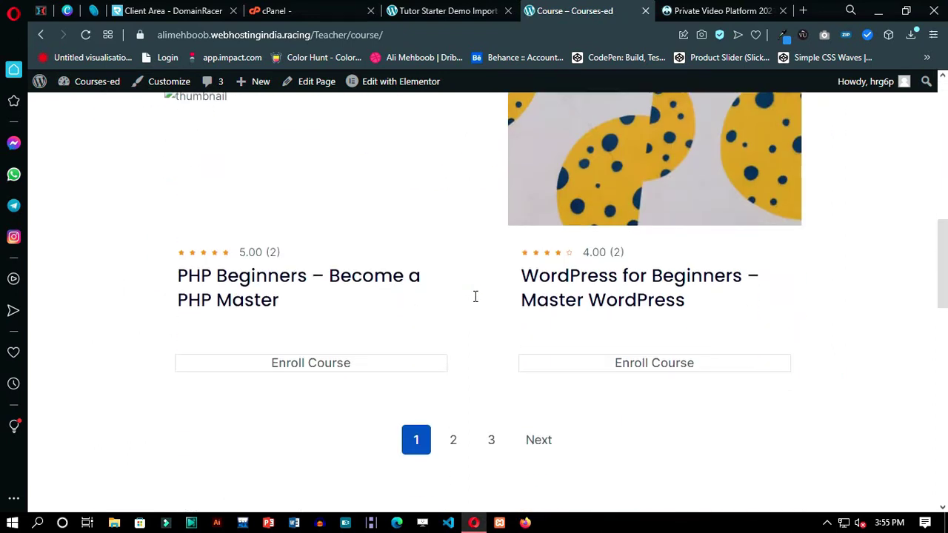
pyautogui.scroll(-10, 473, 300)
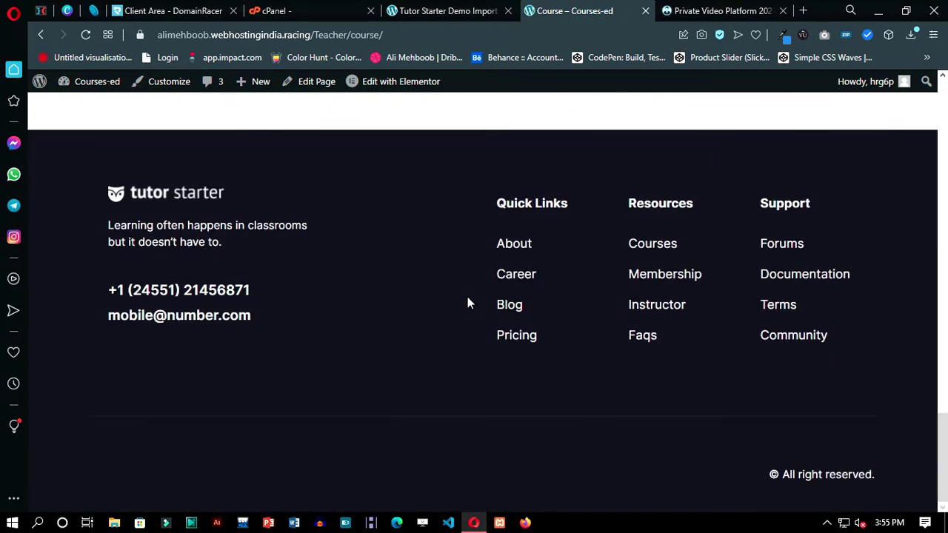
pyautogui.scroll(5, 467, 303)
pyautogui.scroll(15, 467, 300)
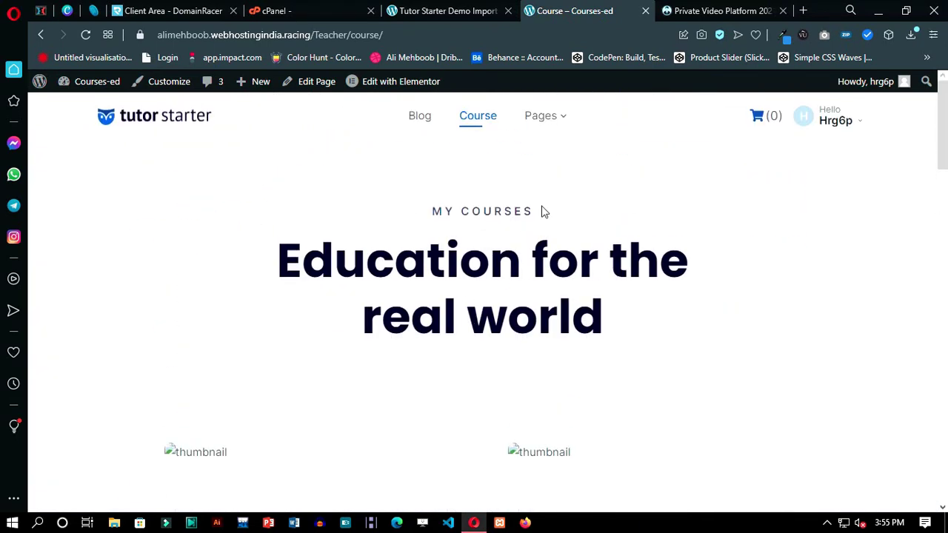
pyautogui.click(475, 9)
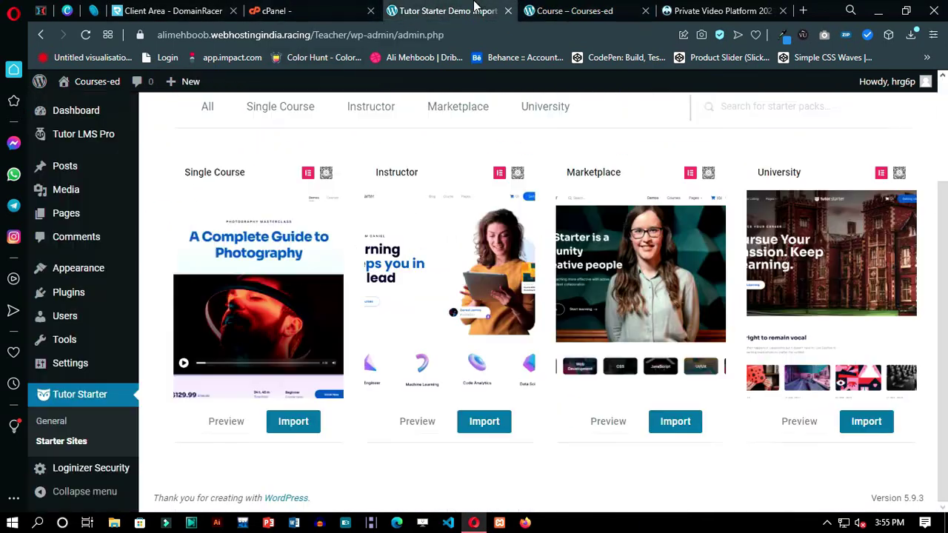
pyautogui.scroll(2, 45, 189)
pyautogui.moveTo(83, 135)
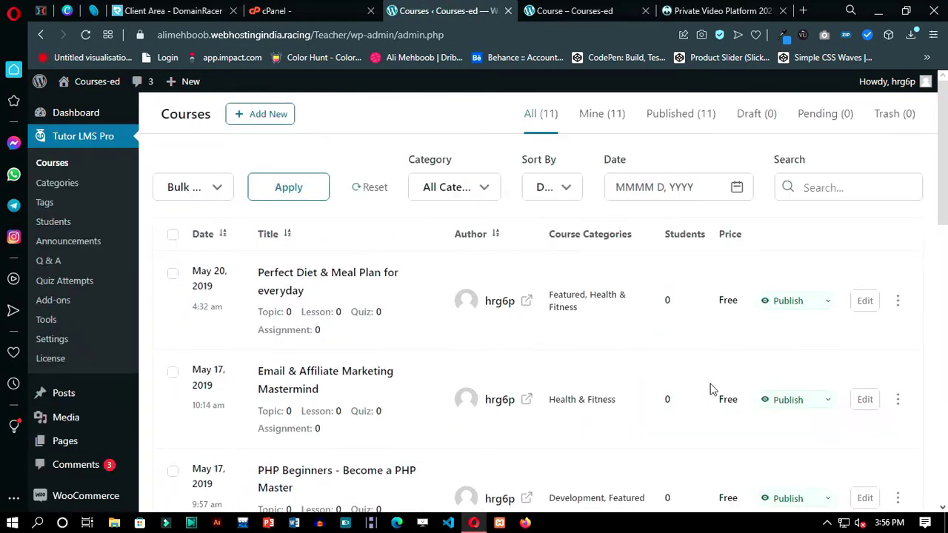
pyautogui.scroll(-9, 296, 278)
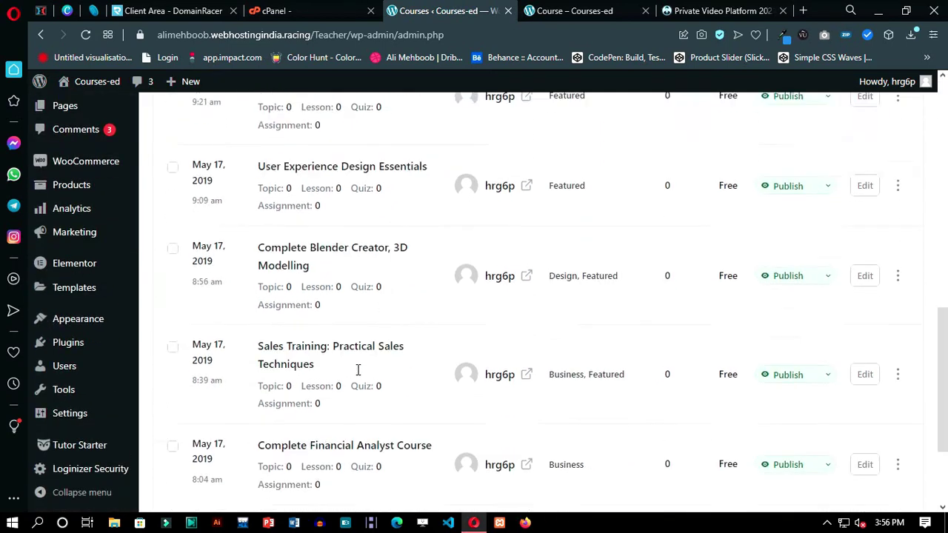
pyautogui.scroll(-2, 358, 369)
pyautogui.scroll(4, 563, 345)
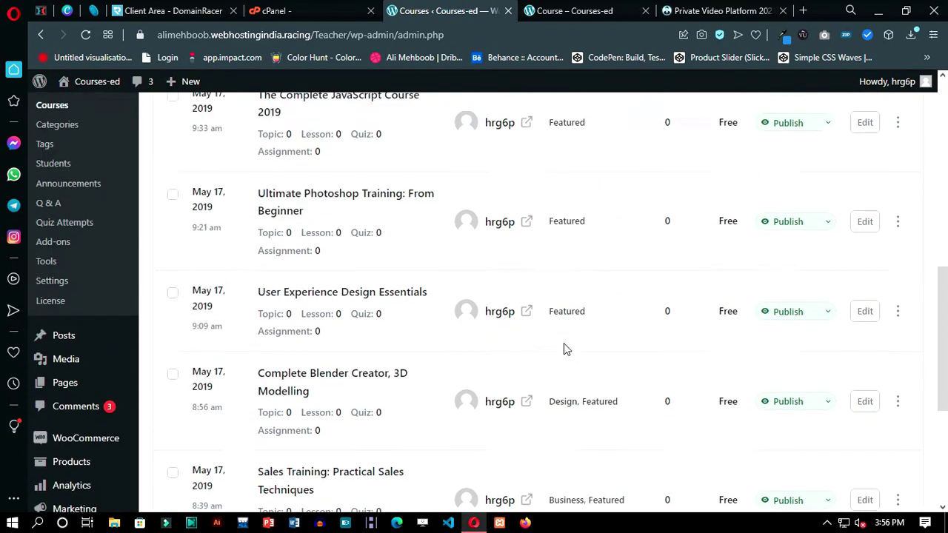
pyautogui.scroll(8, 563, 346)
pyautogui.click(574, 10)
pyautogui.scroll(-3, 392, 276)
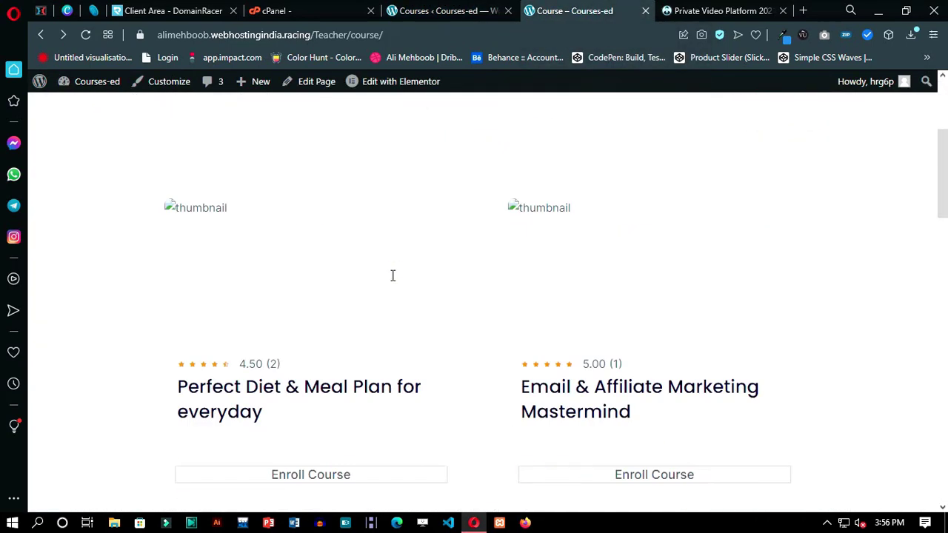
pyautogui.hotkey('ctrl', 'Tab')
pyautogui.hotkey('ctrl', 'Tab')
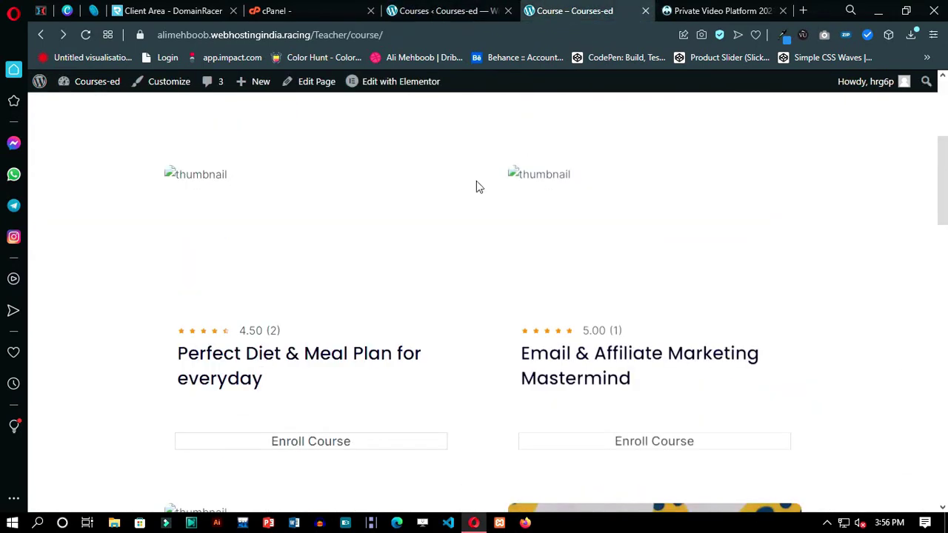
pyautogui.hotkey('ctrl', 'Tab')
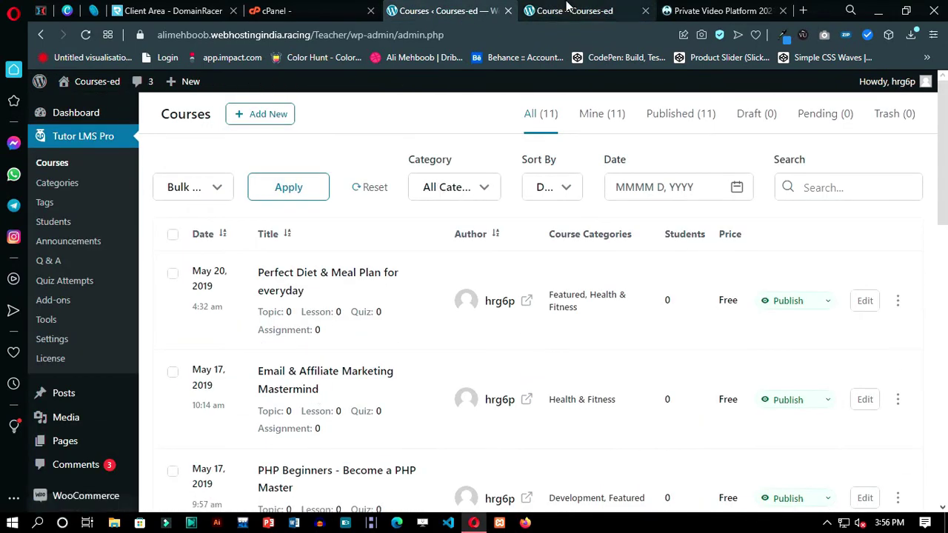
pyautogui.click(566, 9)
pyautogui.hotkey('ctrl', 'Tab')
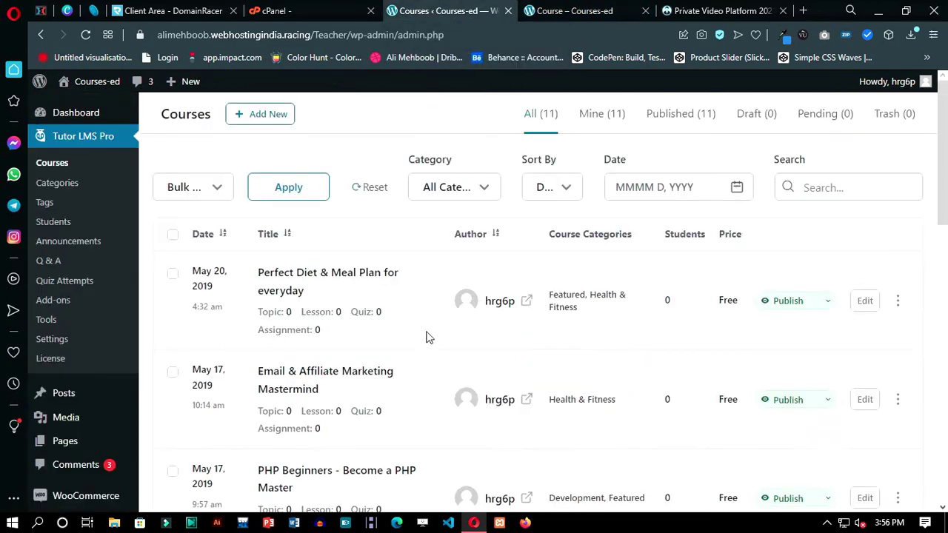
pyautogui.scroll(-6, 402, 382)
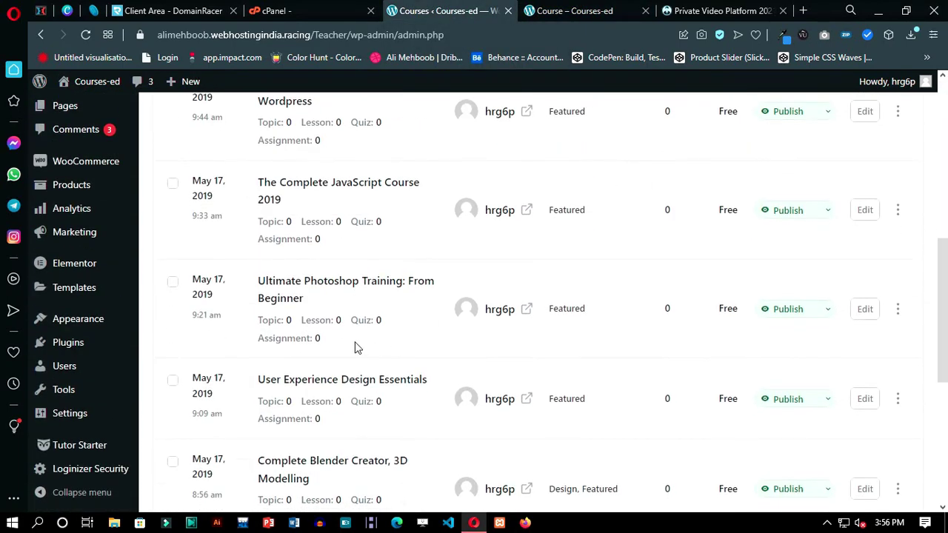
pyautogui.scroll(-3, 355, 348)
pyautogui.scroll(9, 359, 347)
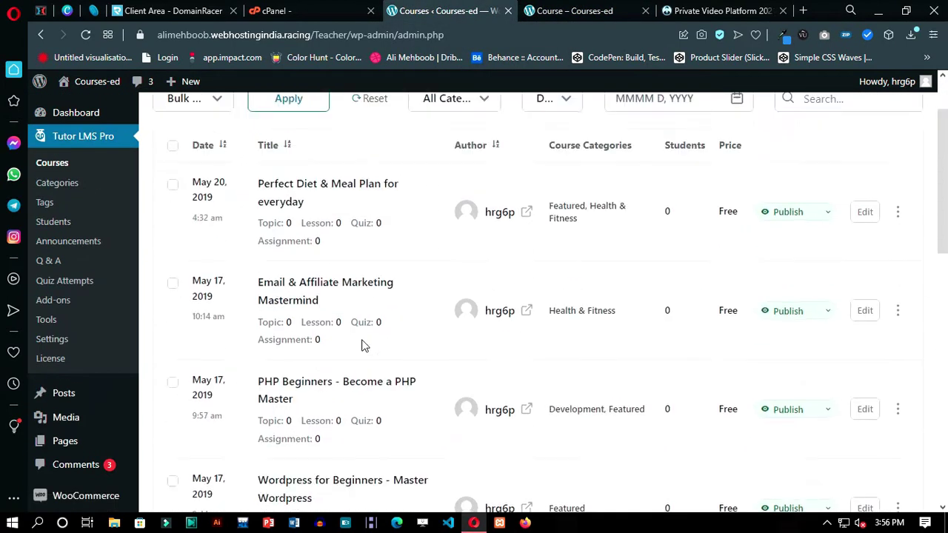
pyautogui.scroll(1, 363, 346)
# Step: Open the Perfect Diet course in the course editor
pyautogui.click(870, 304)
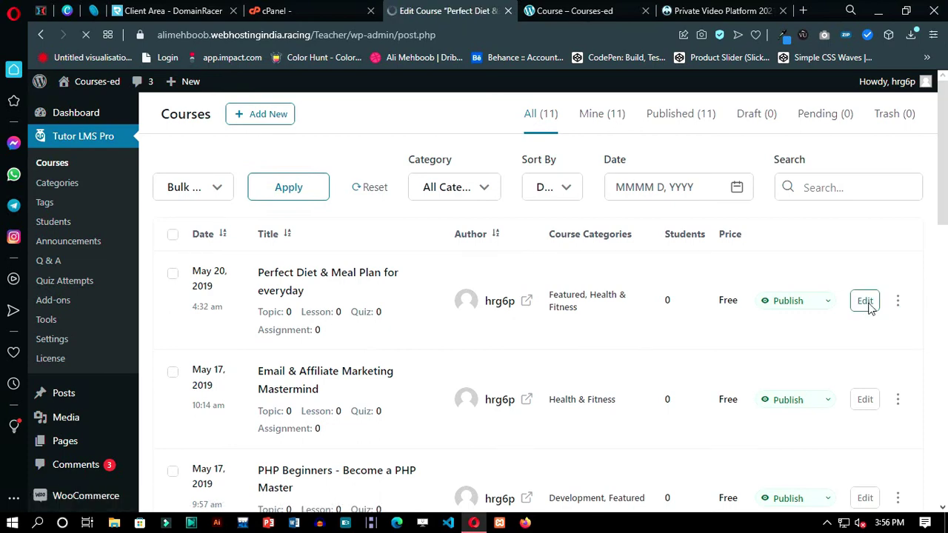
pyautogui.scroll(-5, 529, 209)
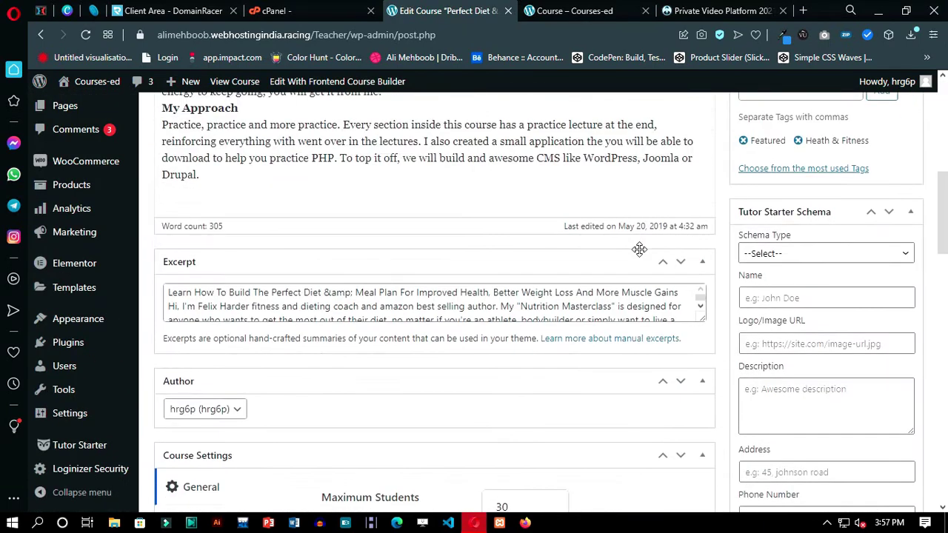
pyautogui.scroll(-3, 639, 248)
pyautogui.scroll(10, 576, 254)
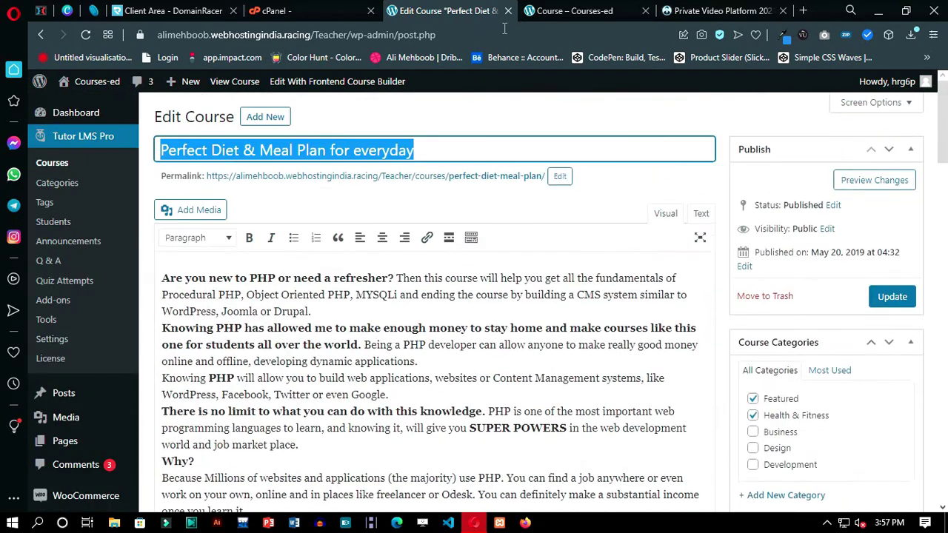
# Step: Browse the course's public page, expanding the full About Course description, then go back to the editor
pyautogui.click(570, 10)
pyautogui.scroll(4, 303, 268)
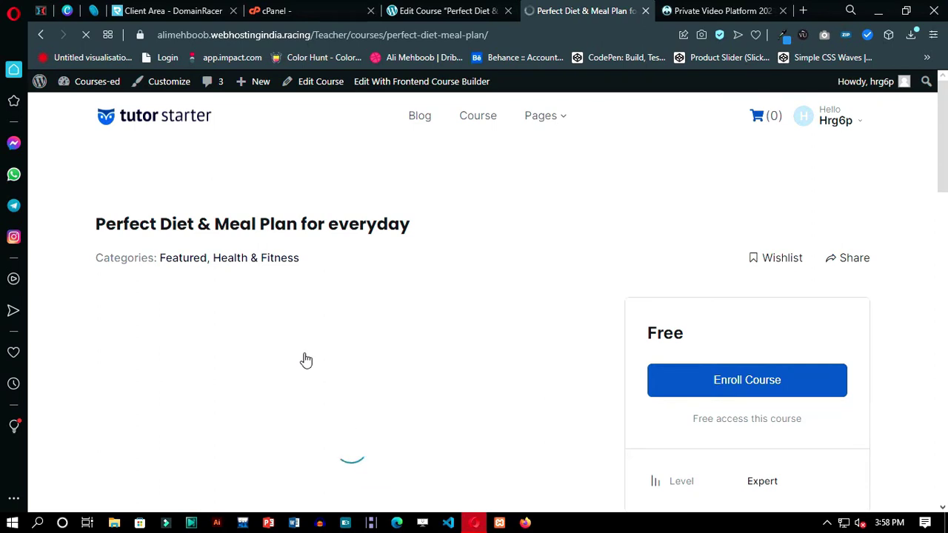
pyautogui.scroll(-5, 584, 285)
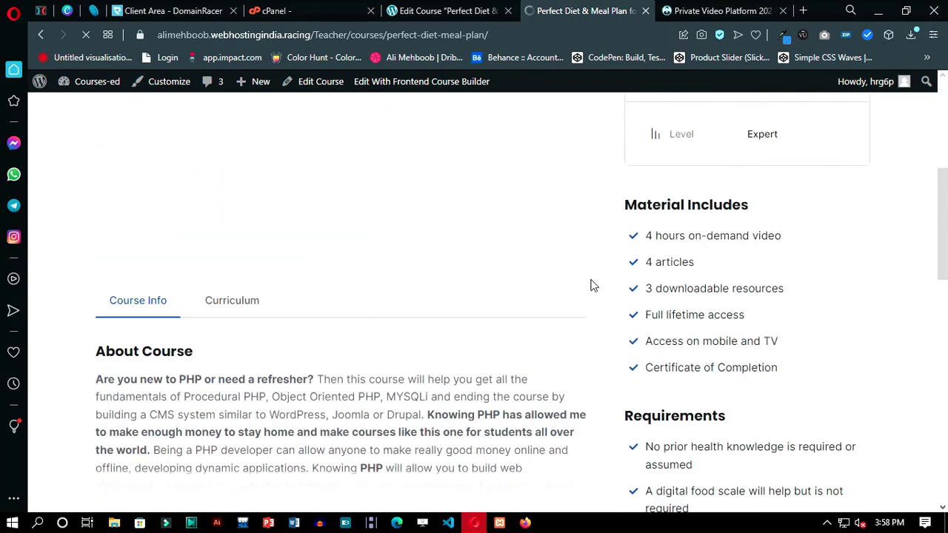
pyautogui.scroll(2, 783, 399)
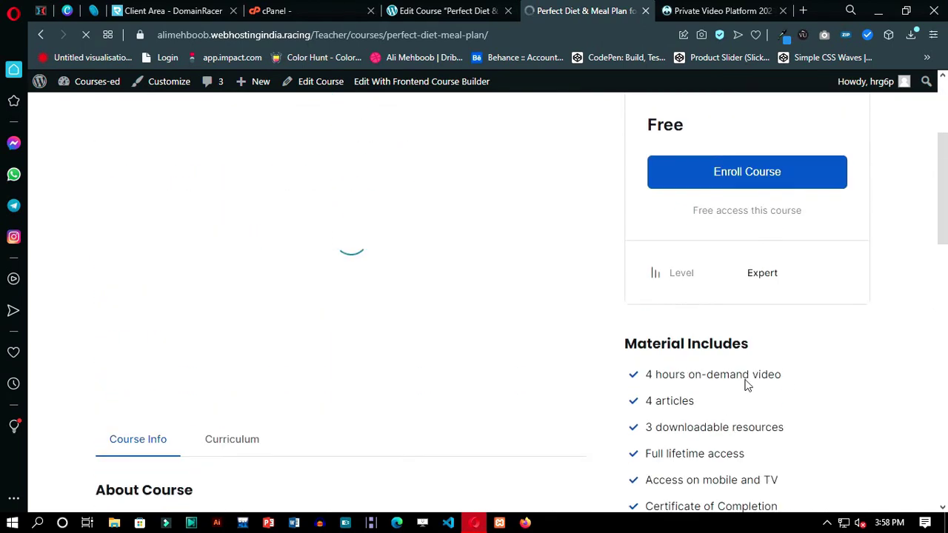
pyautogui.scroll(-2, 663, 386)
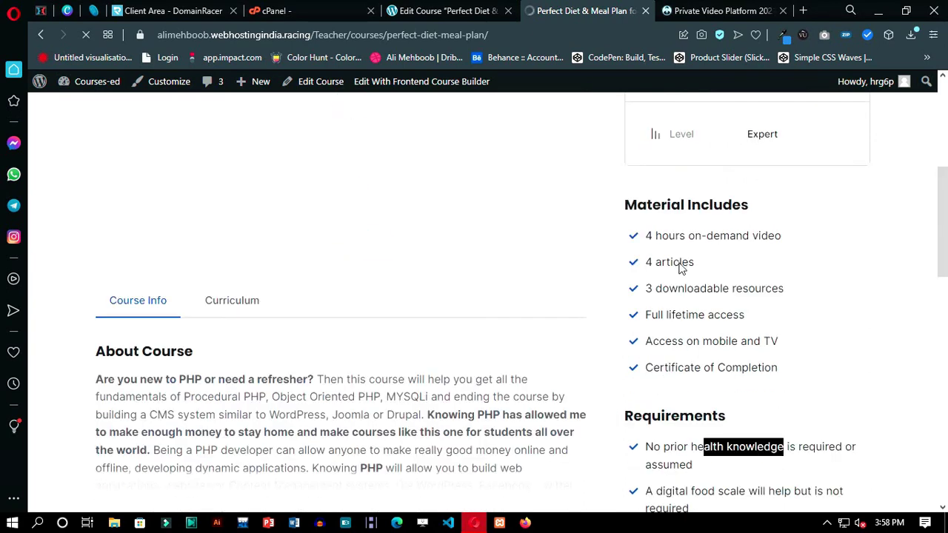
pyautogui.tripleClick(670, 262)
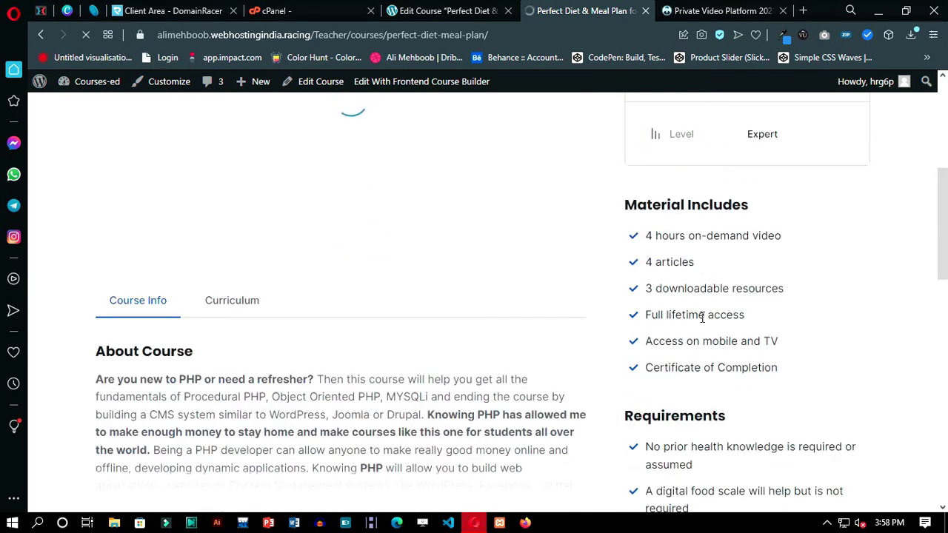
pyautogui.scroll(-6, 702, 287)
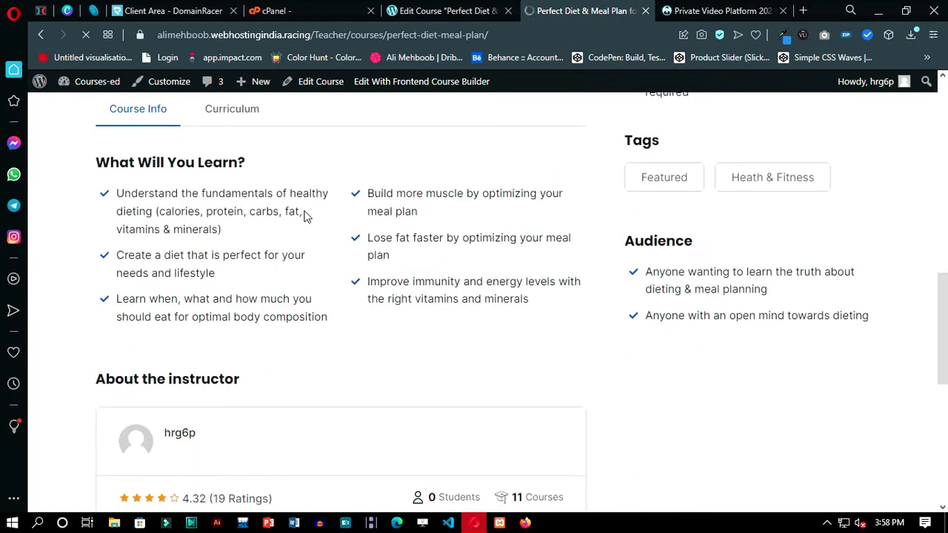
pyautogui.scroll(3, 155, 313)
pyautogui.click(147, 333)
pyautogui.scroll(-10, 255, 301)
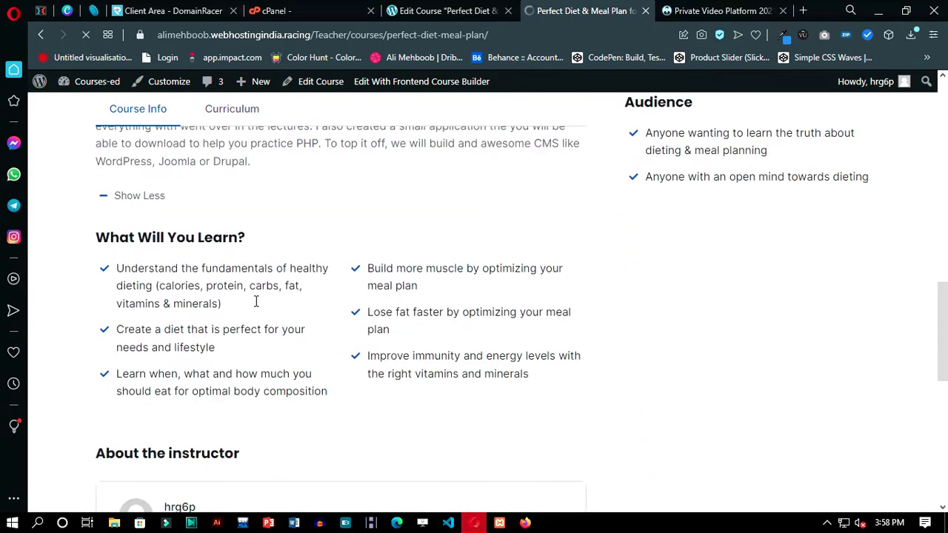
pyautogui.scroll(15, 287, 298)
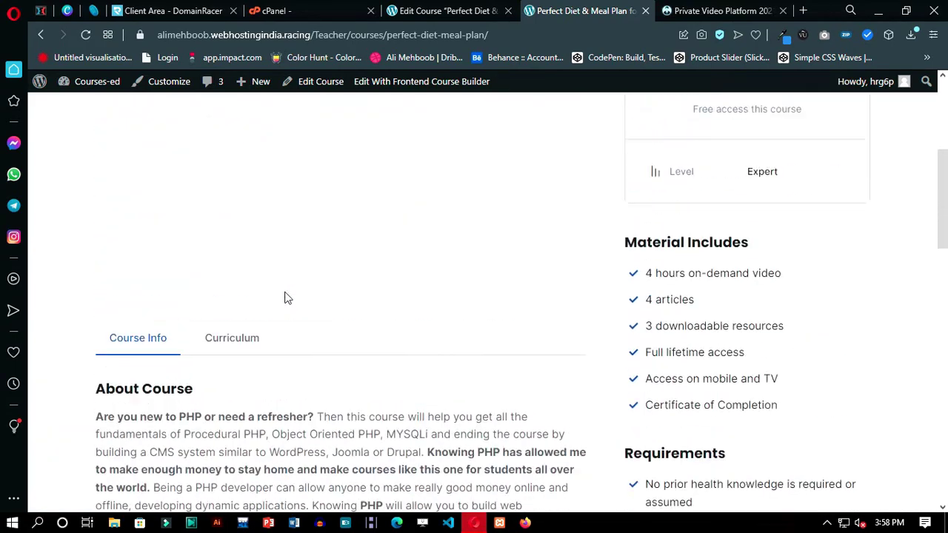
pyautogui.click(468, 7)
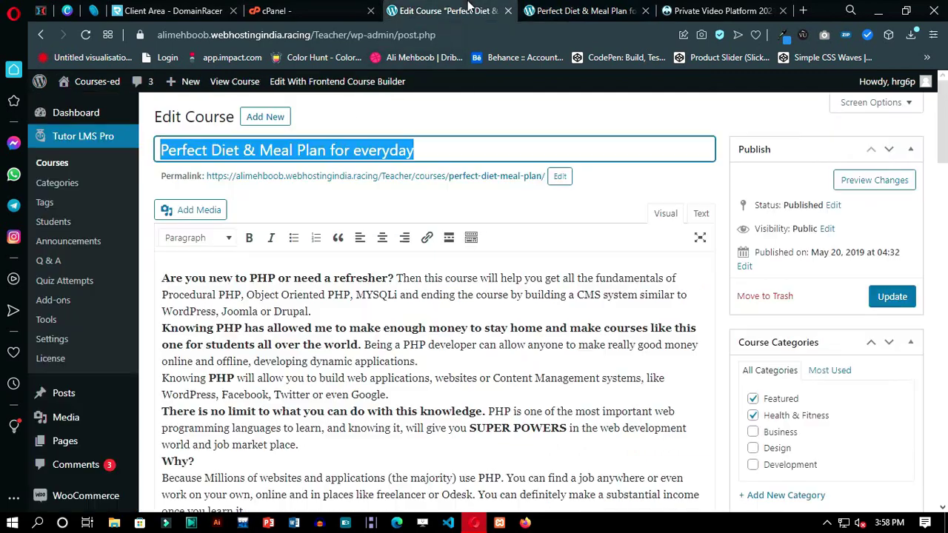
# Step: Set the course Difficulty Level to All Levels in Course Settings
pyautogui.click(360, 191)
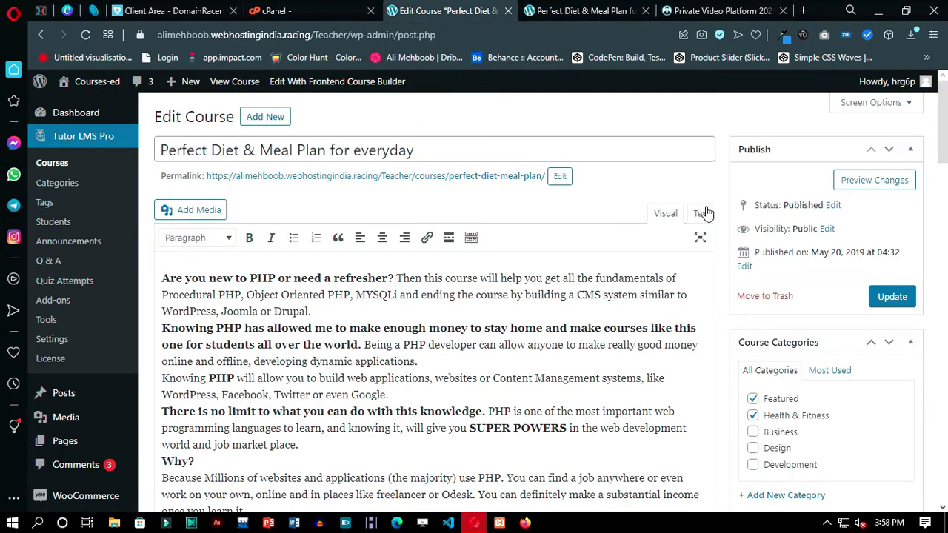
pyautogui.scroll(-10, 728, 208)
pyautogui.scroll(5, 249, 260)
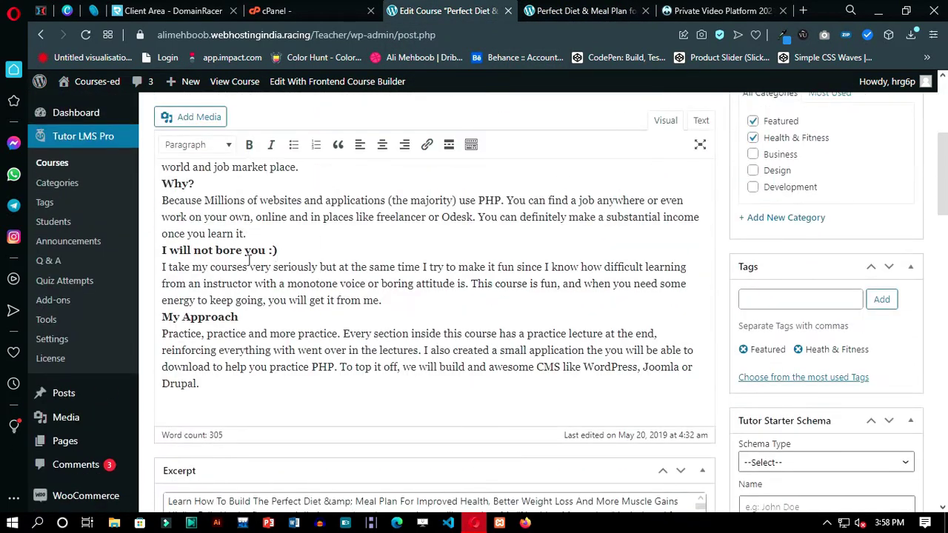
pyautogui.scroll(-10, 729, 267)
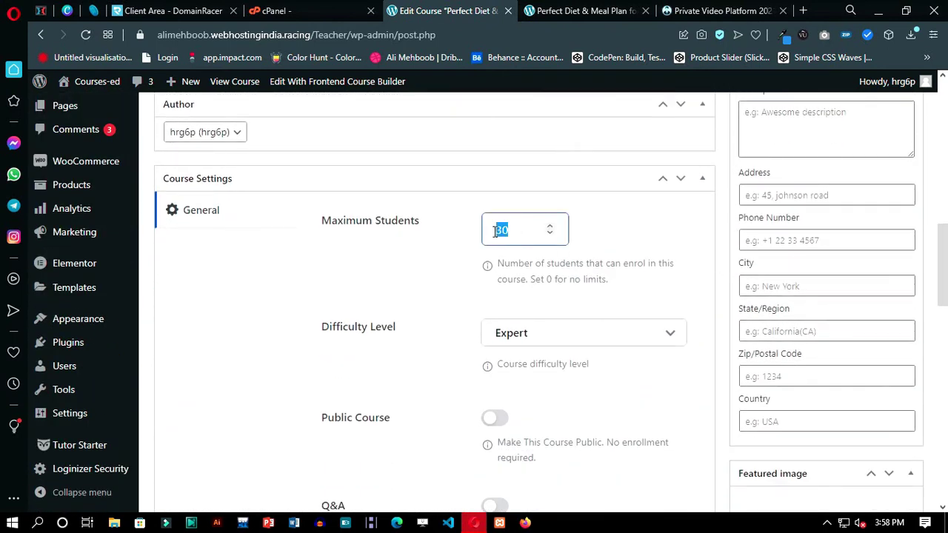
pyautogui.scroll(-2, 586, 294)
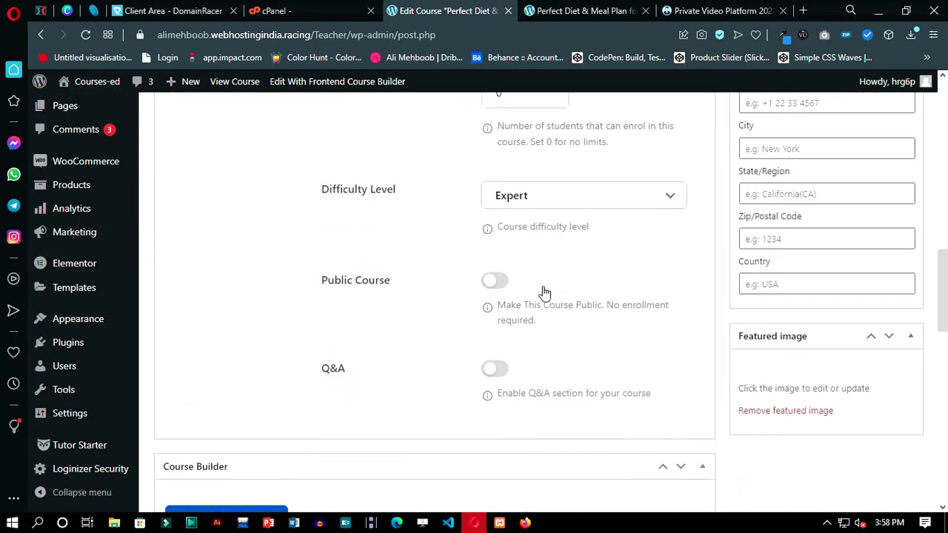
pyautogui.scroll(1, 556, 185)
pyautogui.click(544, 263)
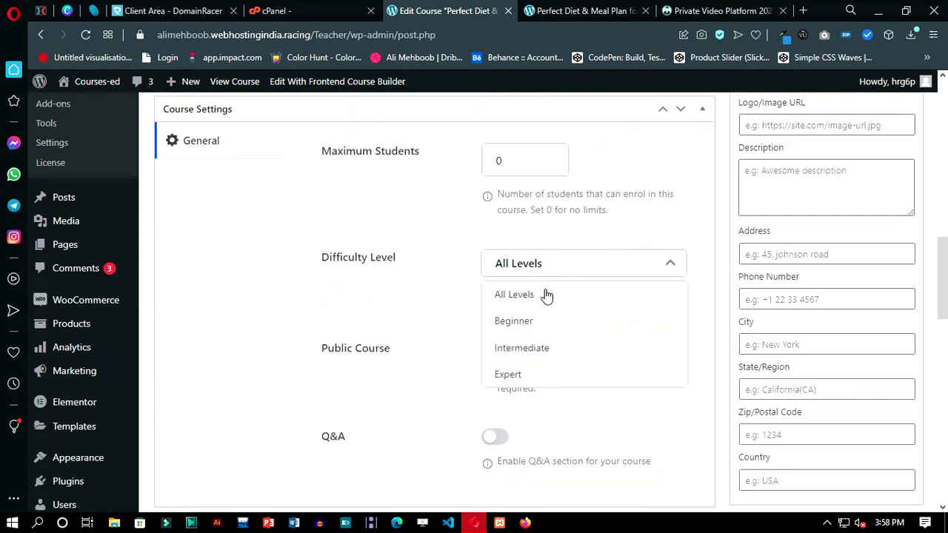
pyautogui.click(545, 296)
# Step: Begin adding a new topic in the Course Builder
pyautogui.scroll(-6, 531, 279)
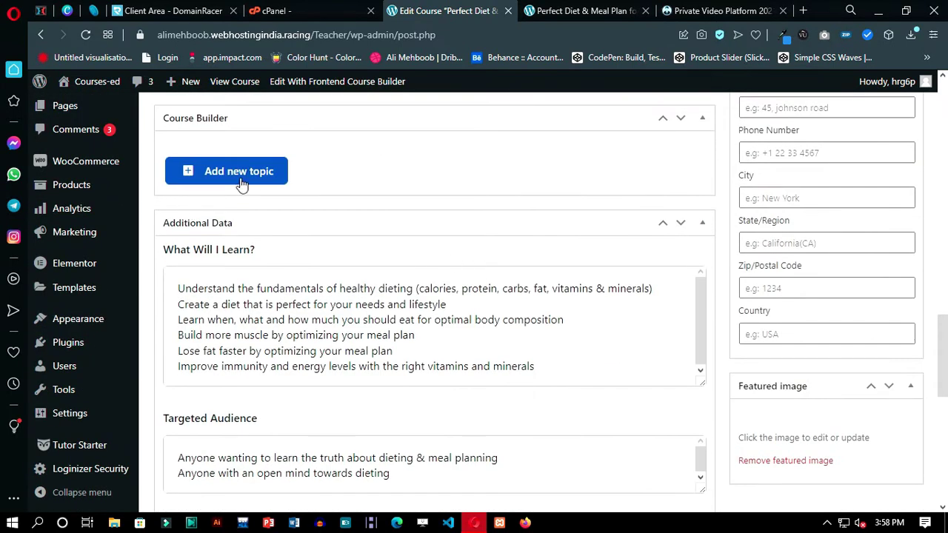
pyautogui.click(241, 184)
pyautogui.click(311, 205)
# Step: Save a topic named Module 1 to the course
pyautogui.click(311, 238)
pyautogui.click(370, 301)
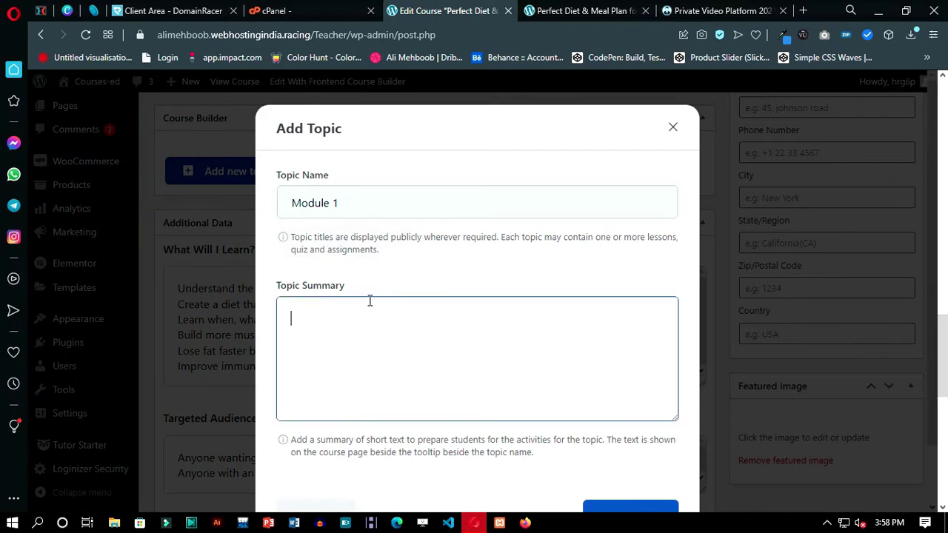
pyautogui.scroll(-2, 522, 317)
pyautogui.click(652, 449)
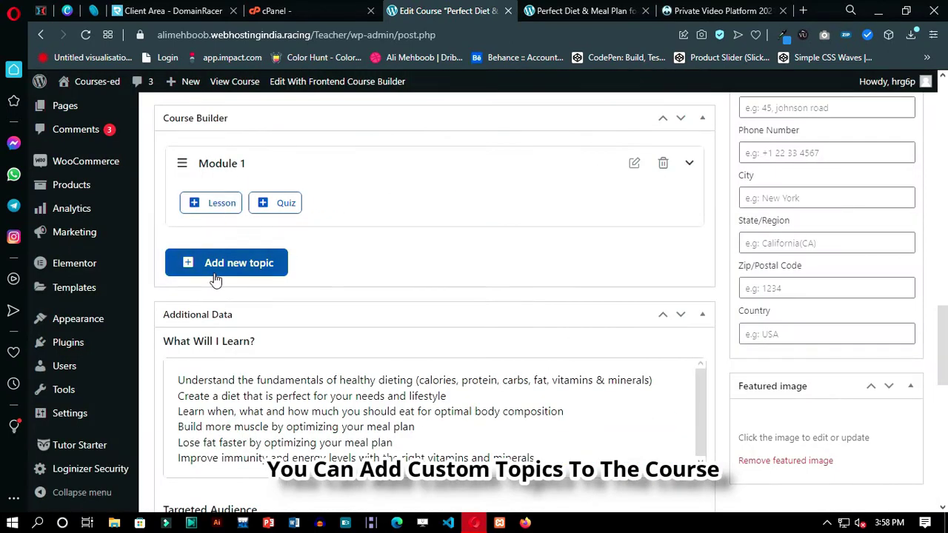
# Step: Add a second topic named 'Module 2'
pyautogui.click(215, 275)
pyautogui.click(319, 137)
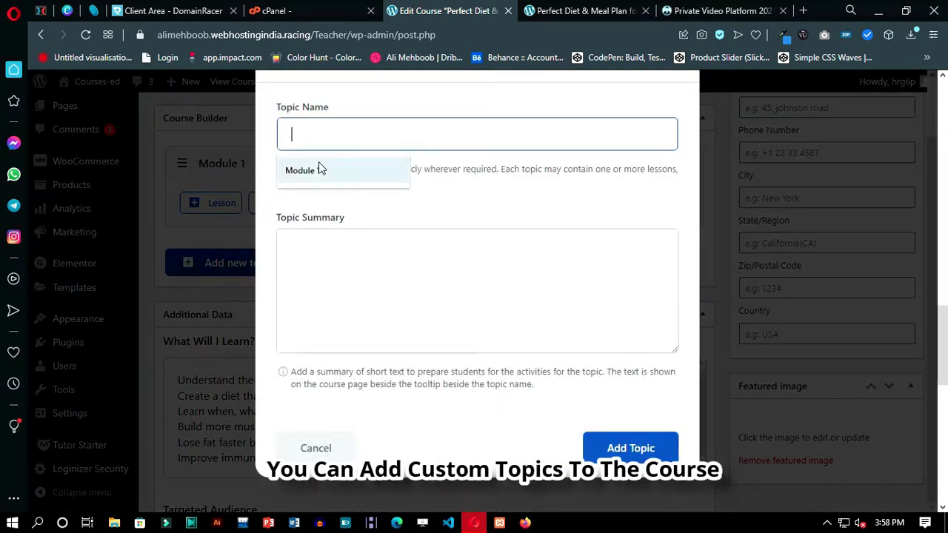
pyautogui.write('Module 2')
pyautogui.click(630, 448)
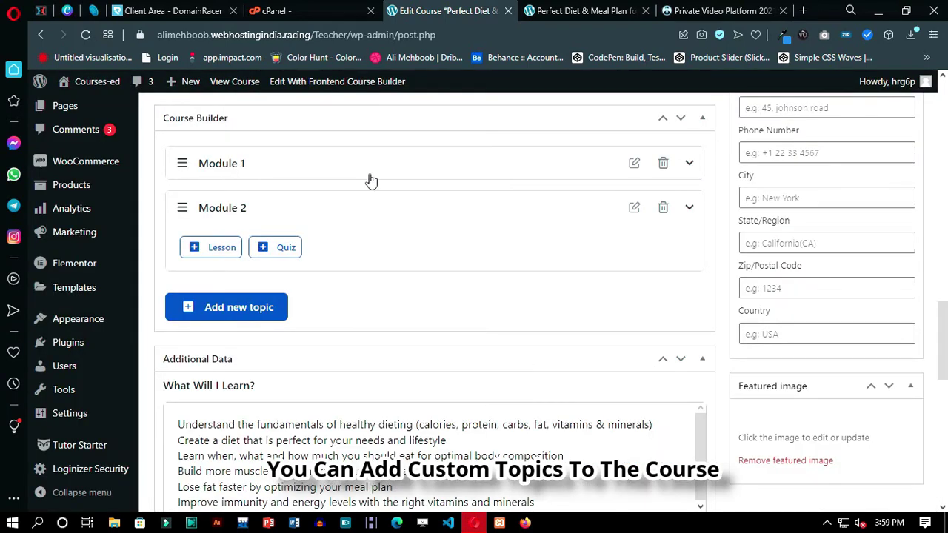
# Step: Expand Module 1 and review the What Will I Learn additional data
pyautogui.click(688, 168)
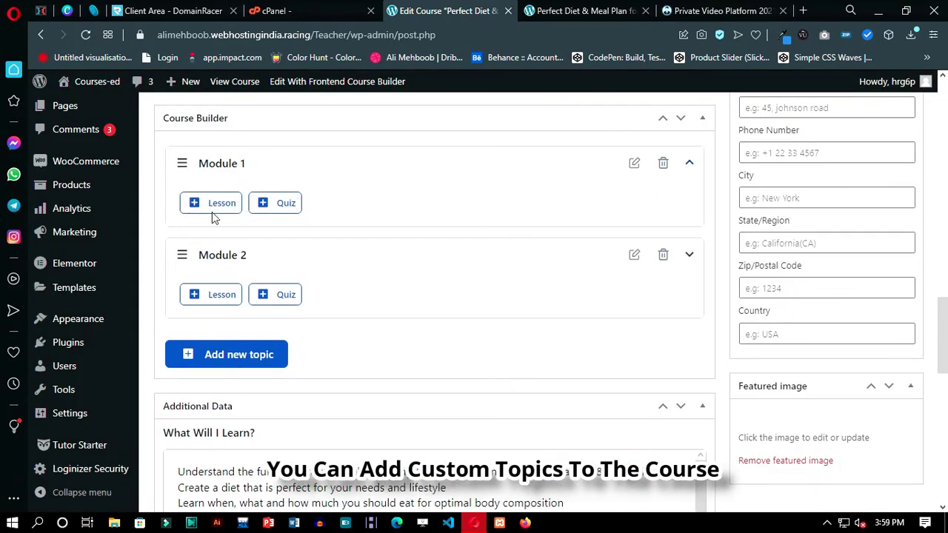
pyautogui.scroll(-4, 341, 348)
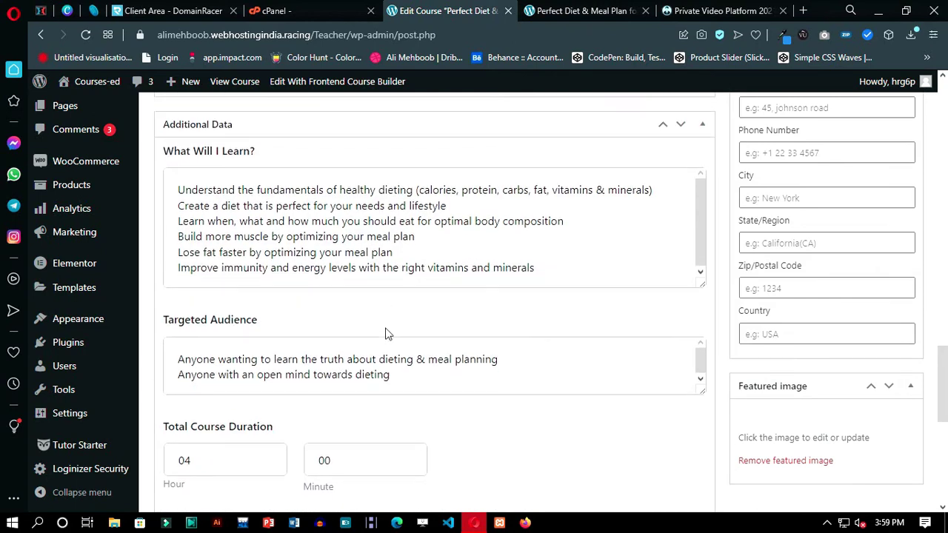
pyautogui.scroll(-3, 385, 337)
pyautogui.scroll(3, 267, 248)
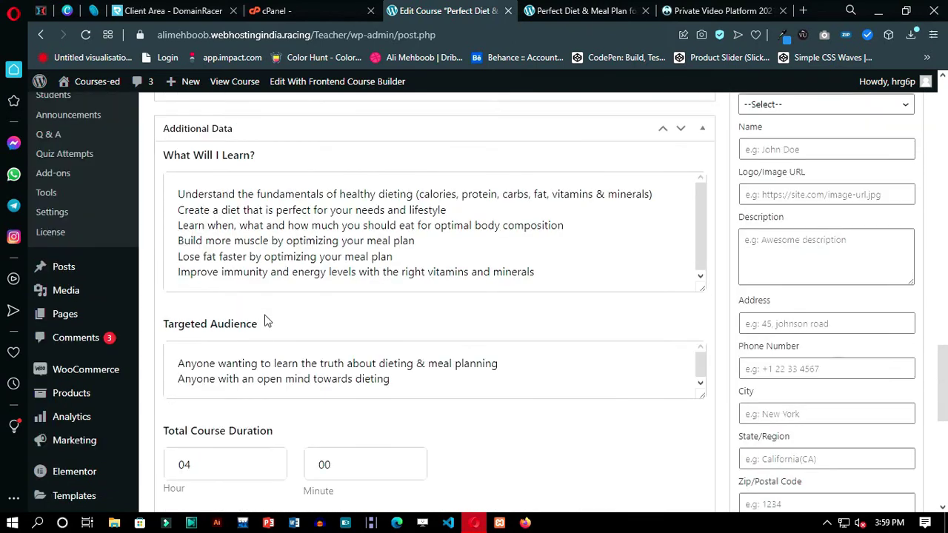
pyautogui.click(317, 173)
pyautogui.moveTo(281, 157); pyautogui.dragTo(172, 157)
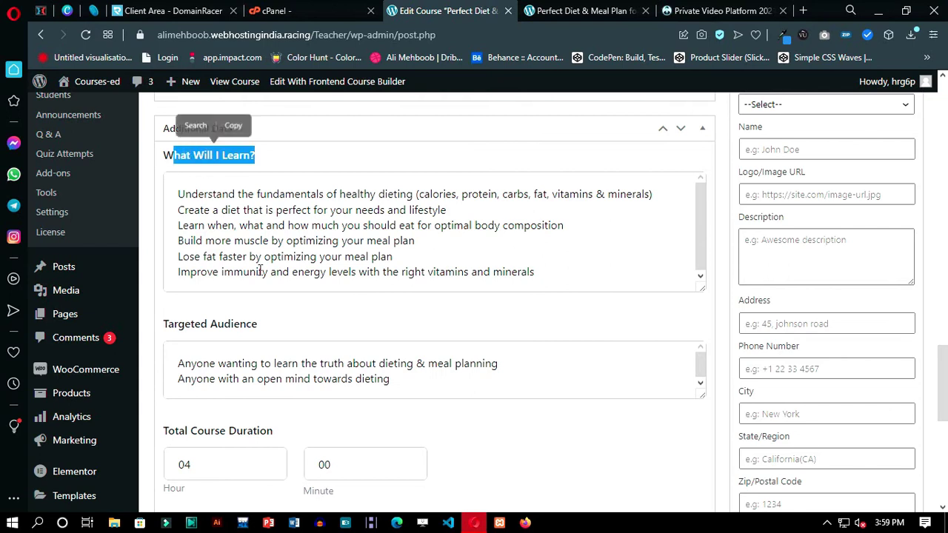
pyautogui.click(288, 321)
pyautogui.scroll(-3, 281, 318)
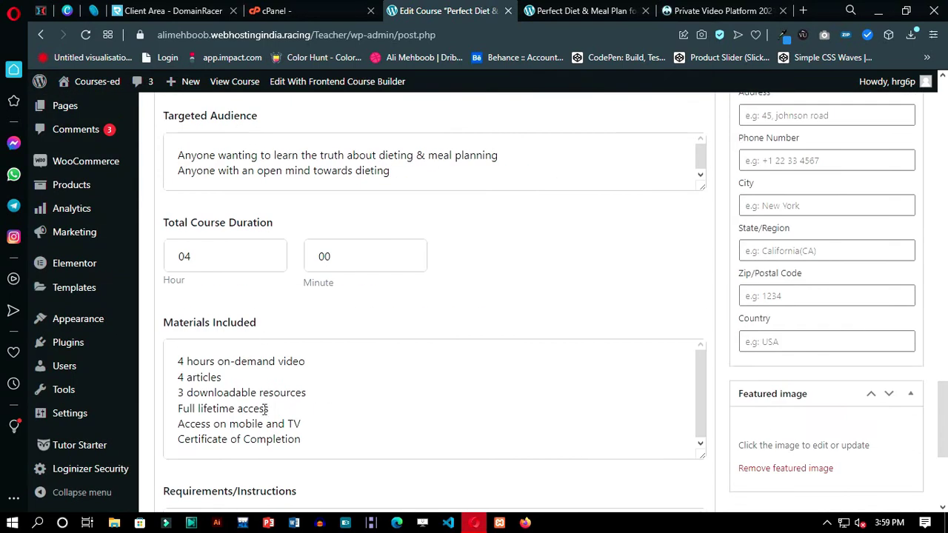
# Step: Review the Materials Included list and the Video panel's no-video-source warning
pyautogui.moveTo(299, 424); pyautogui.dragTo(177, 377)
pyautogui.click(311, 393)
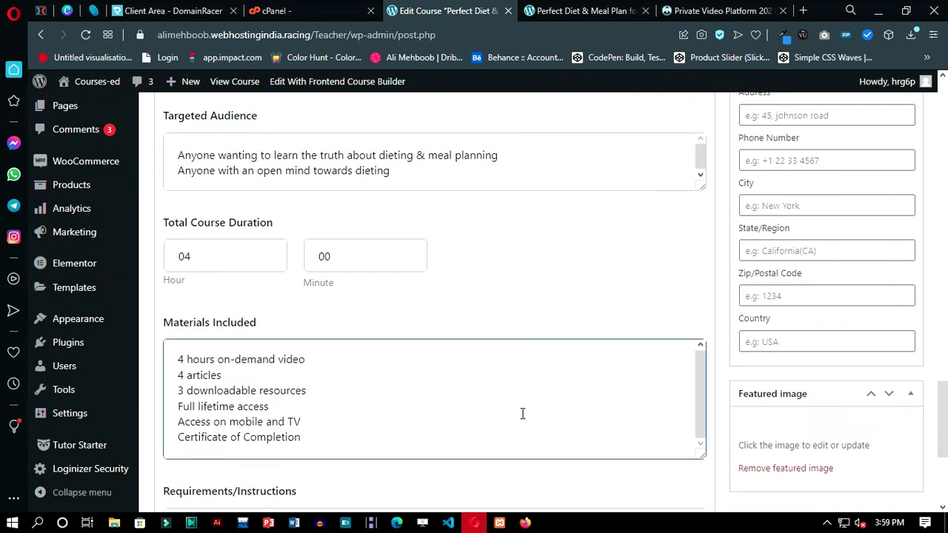
pyautogui.scroll(-3, 364, 489)
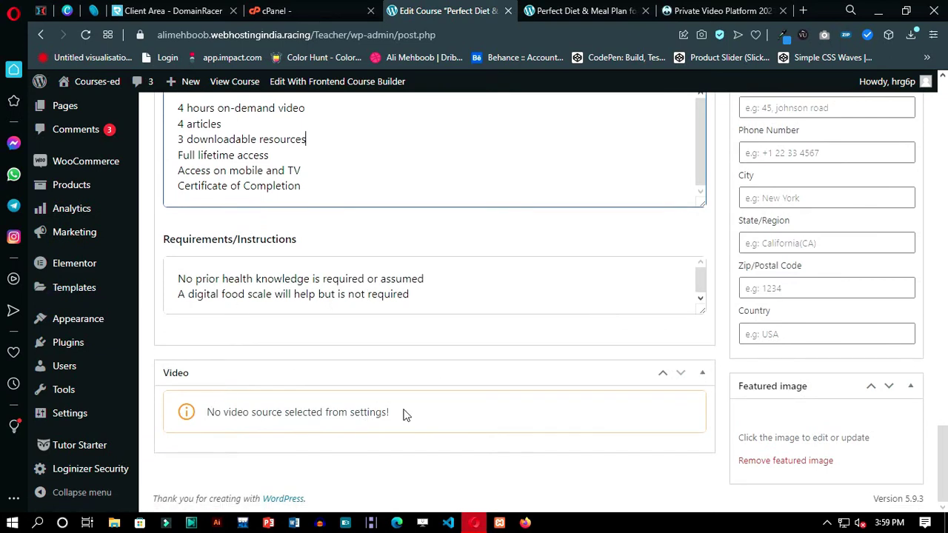
pyautogui.moveTo(406, 416); pyautogui.dragTo(205, 416)
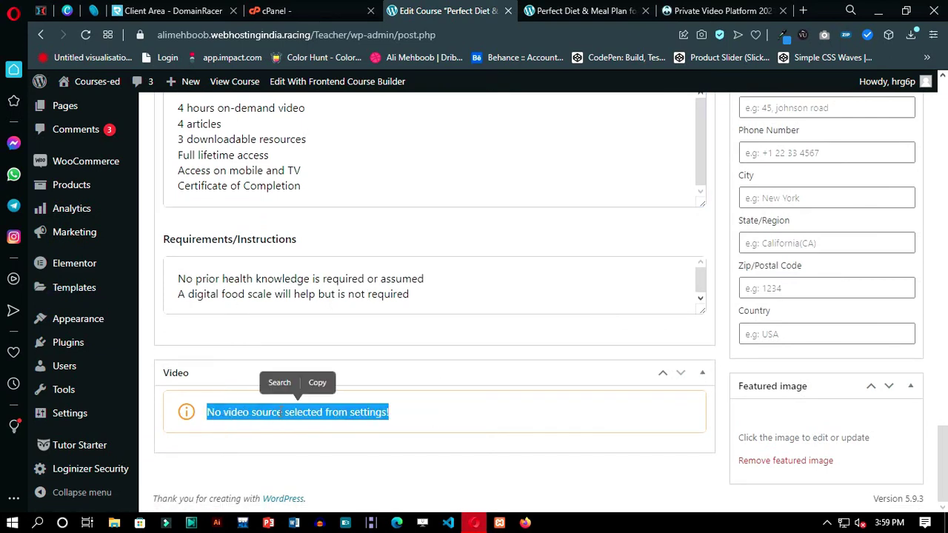
pyautogui.click(703, 374)
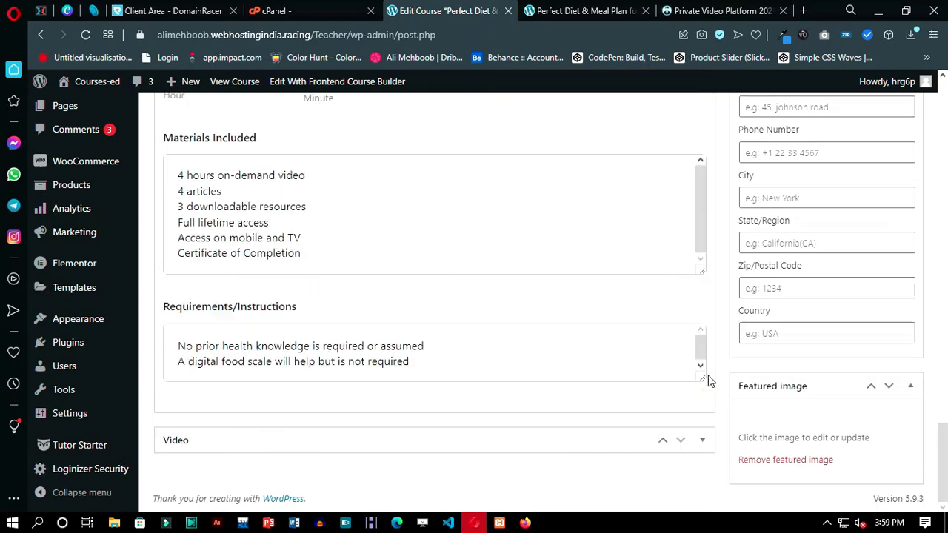
pyautogui.click(699, 442)
# Step: Update the course to save its changes
pyautogui.scroll(7, 709, 315)
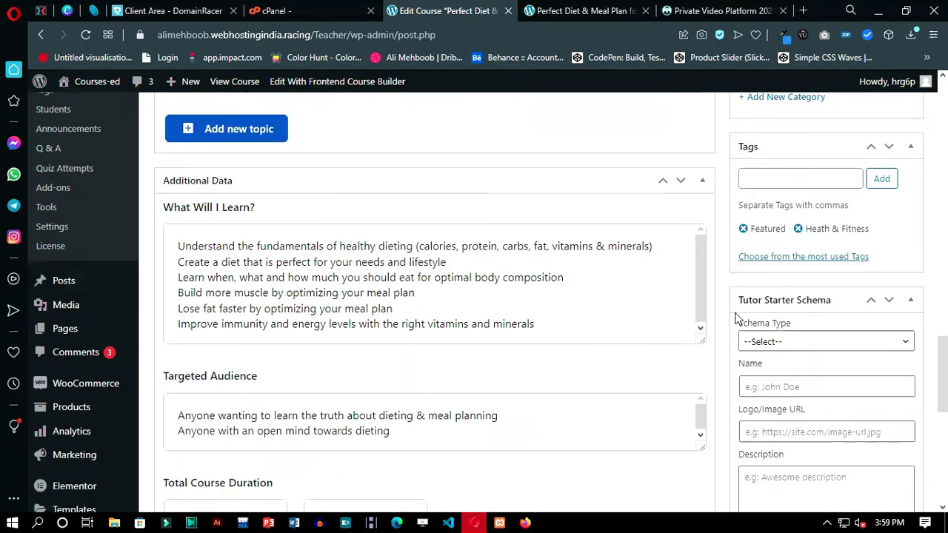
pyautogui.scroll(-10, 735, 317)
pyautogui.scroll(11, 735, 317)
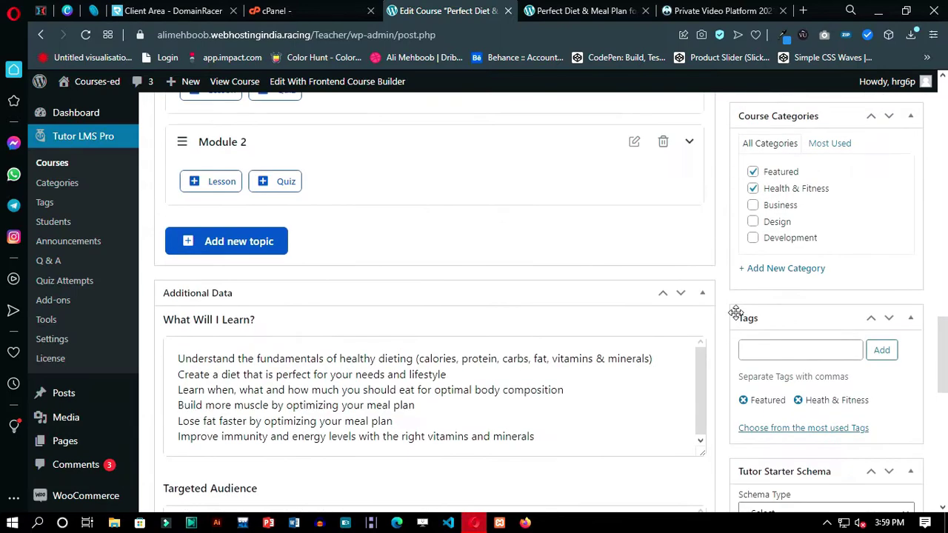
pyautogui.scroll(4, 740, 315)
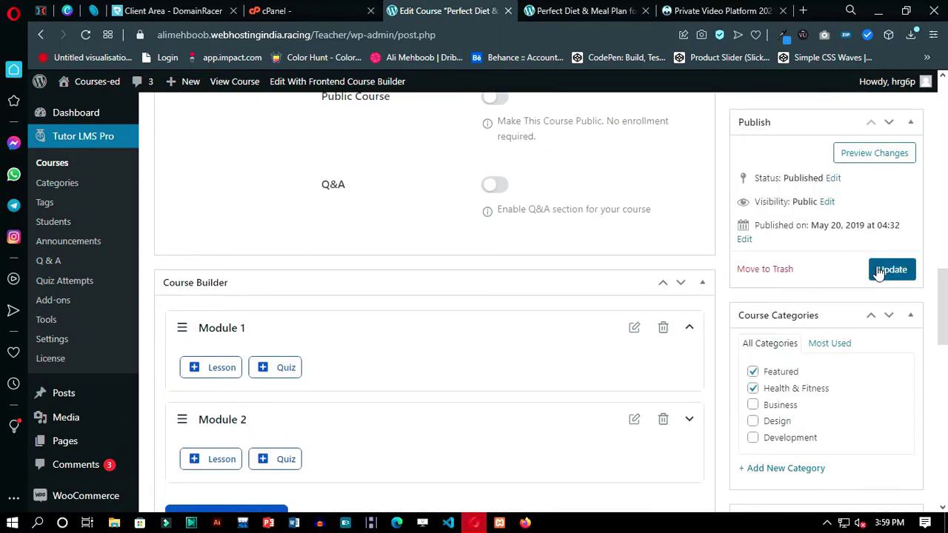
pyautogui.click(879, 271)
pyautogui.scroll(10, 722, 292)
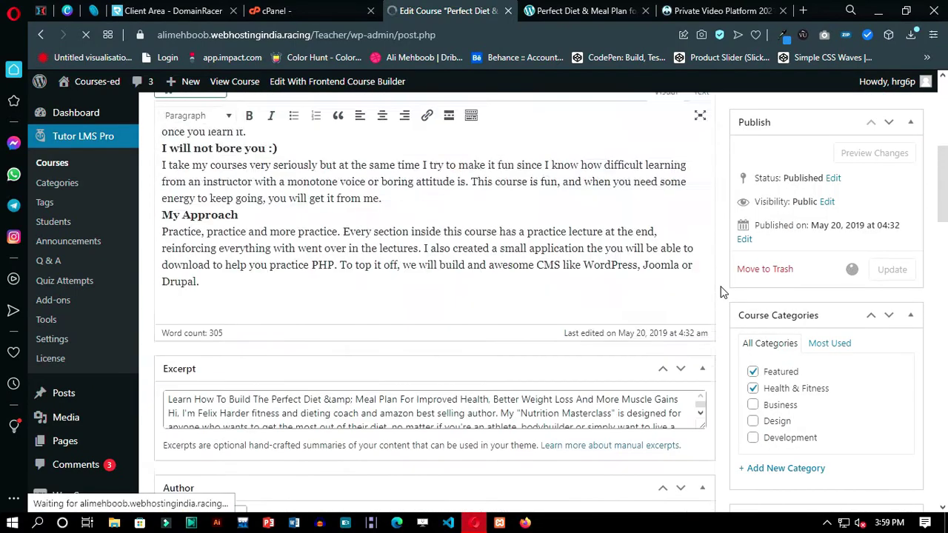
pyautogui.scroll(5, 722, 291)
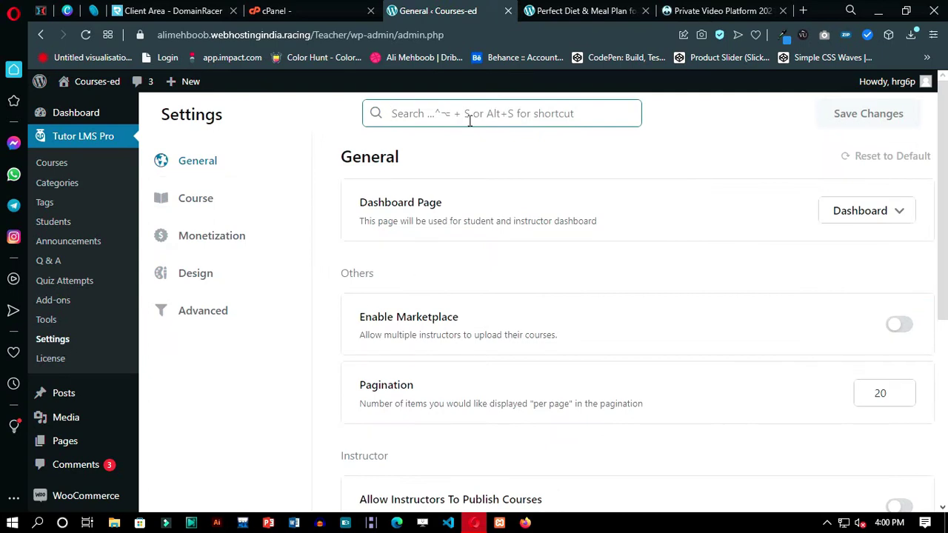
# Step: Enable all six Preferred Video Source options, HTML 5 (mp4) through Shortcode, and save
pyautogui.write('video source')
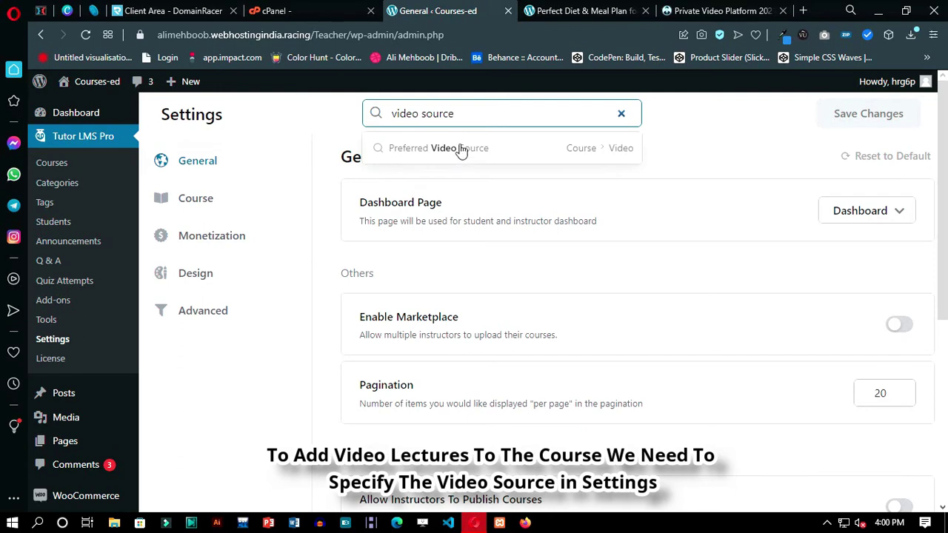
pyautogui.click(461, 148)
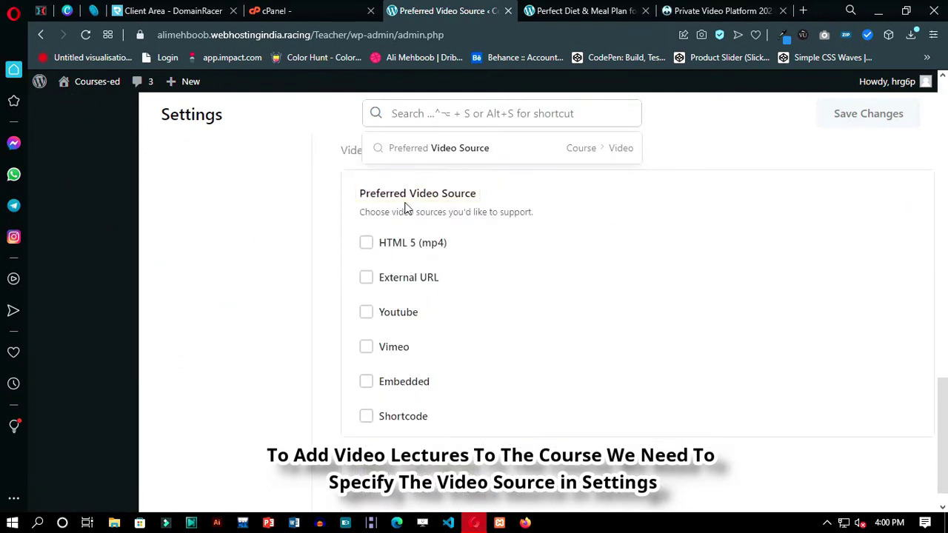
pyautogui.click(366, 244)
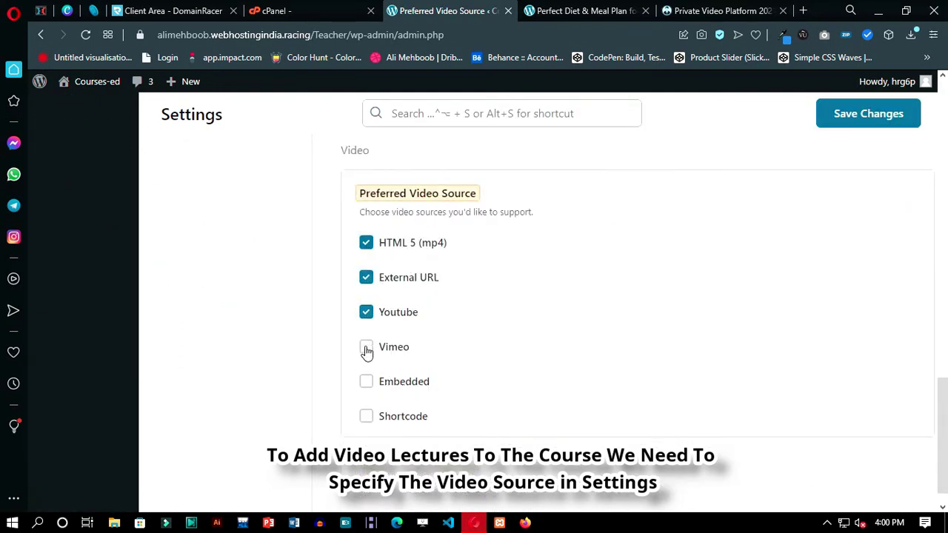
pyautogui.click(364, 416)
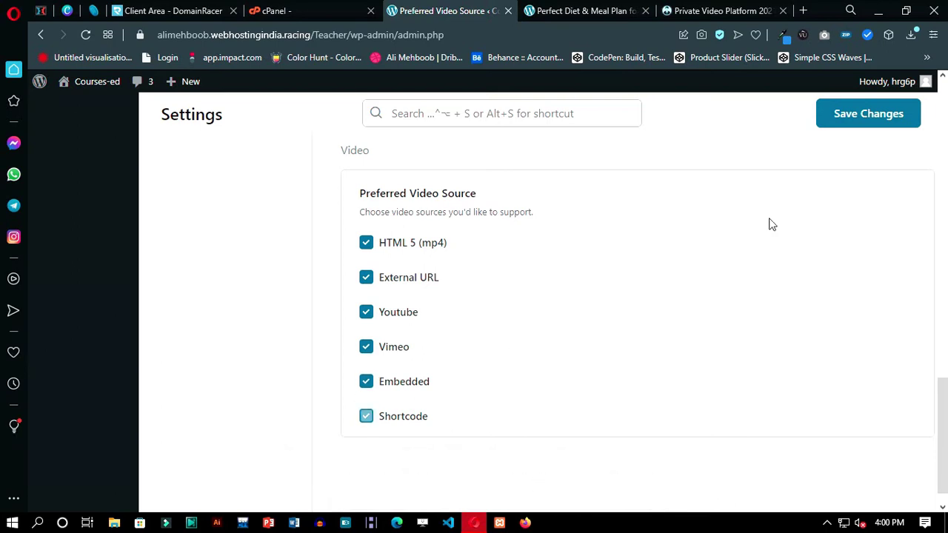
pyautogui.click(836, 113)
# Step: Return to the Perfect Diet course's public page
pyautogui.scroll(5, 592, 287)
pyautogui.scroll(3, 592, 285)
pyautogui.click(585, 11)
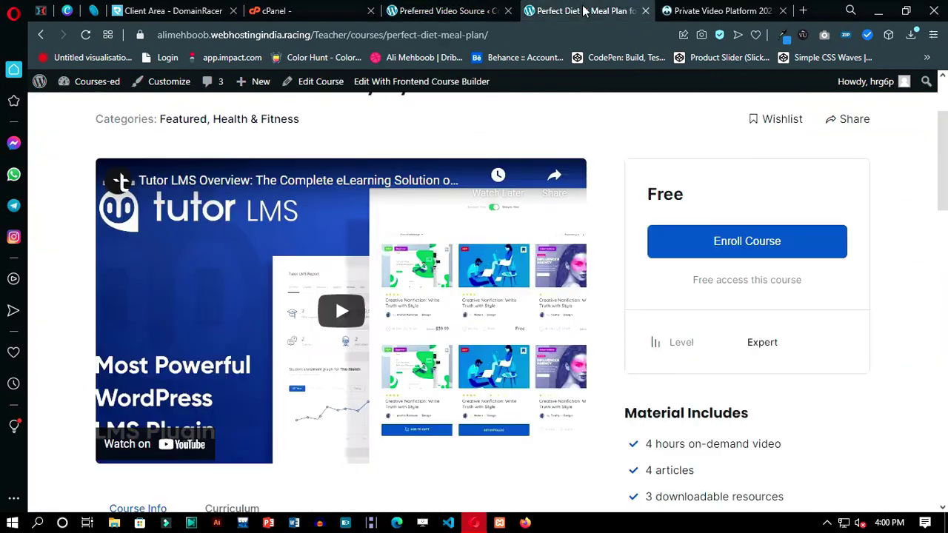
# Step: Copy the intro video's web address from the course's public page
pyautogui.click(442, 10)
pyautogui.scroll(3, 222, 259)
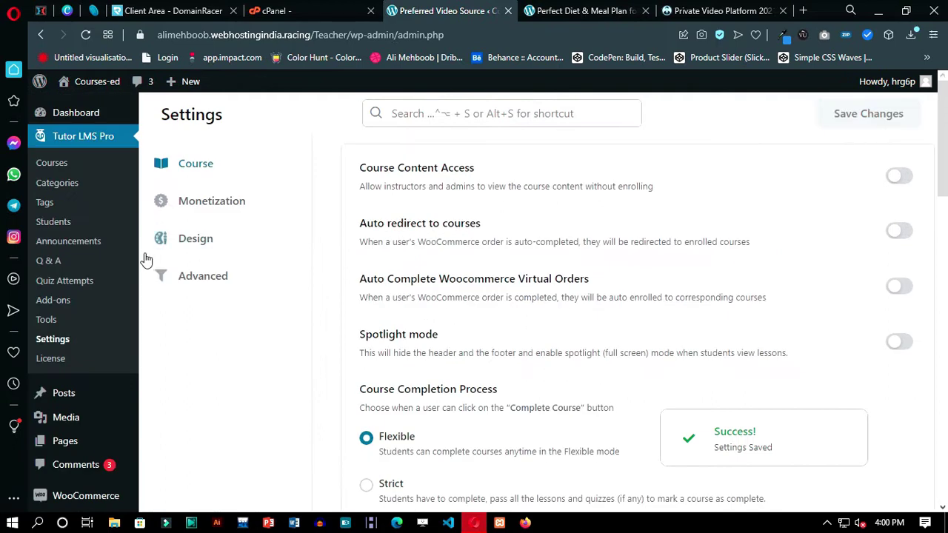
pyautogui.click(585, 10)
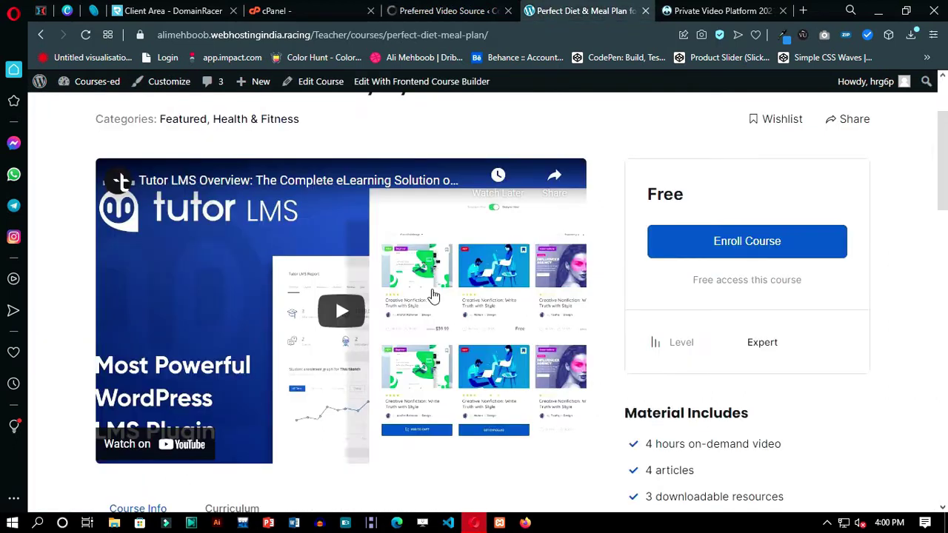
pyautogui.rightClick(434, 296)
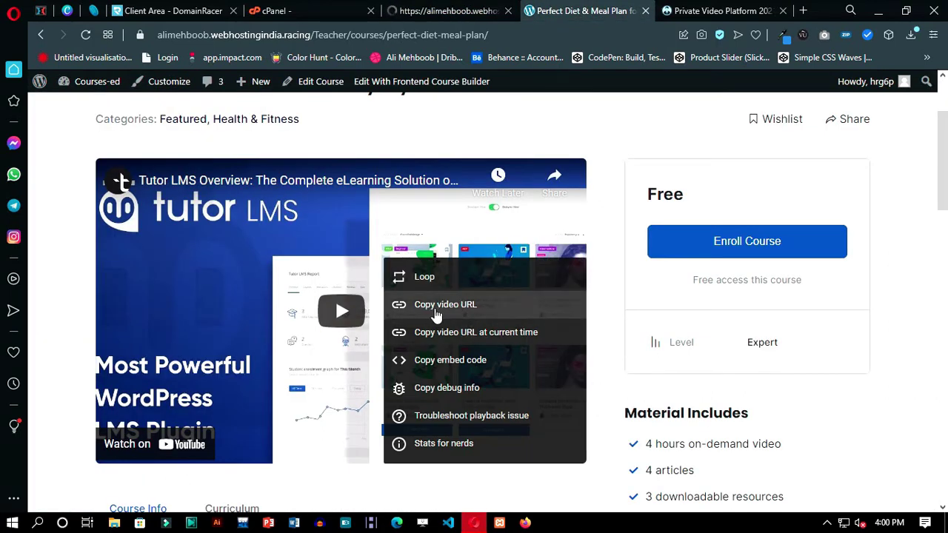
pyautogui.click(435, 311)
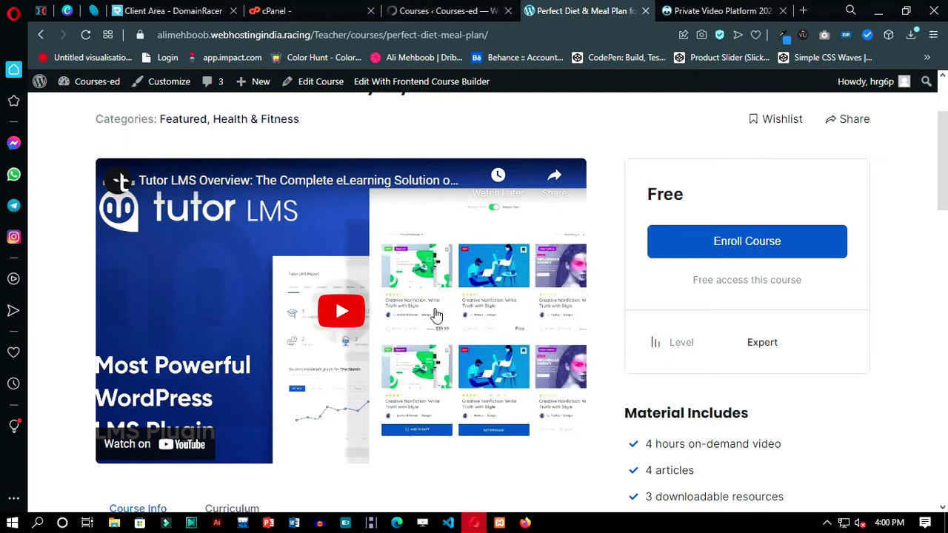
# Step: Edit the Perfect Diet course and set its intro video source to Embedded
pyautogui.click(443, 11)
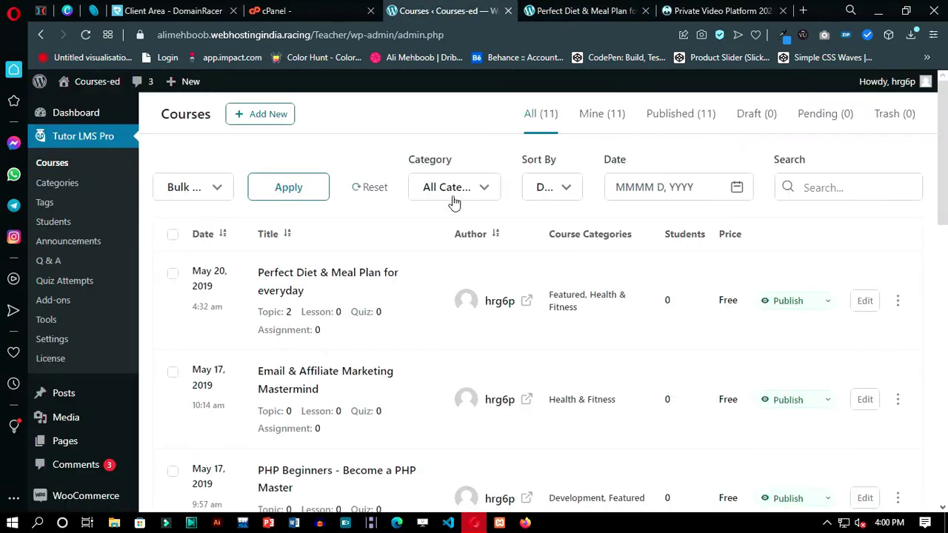
pyautogui.click(868, 304)
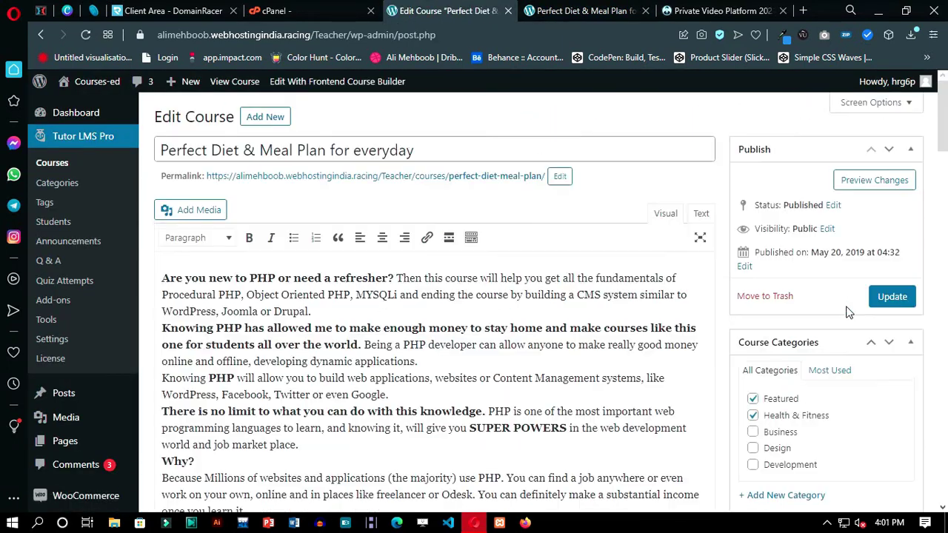
pyautogui.scroll(-14, 726, 321)
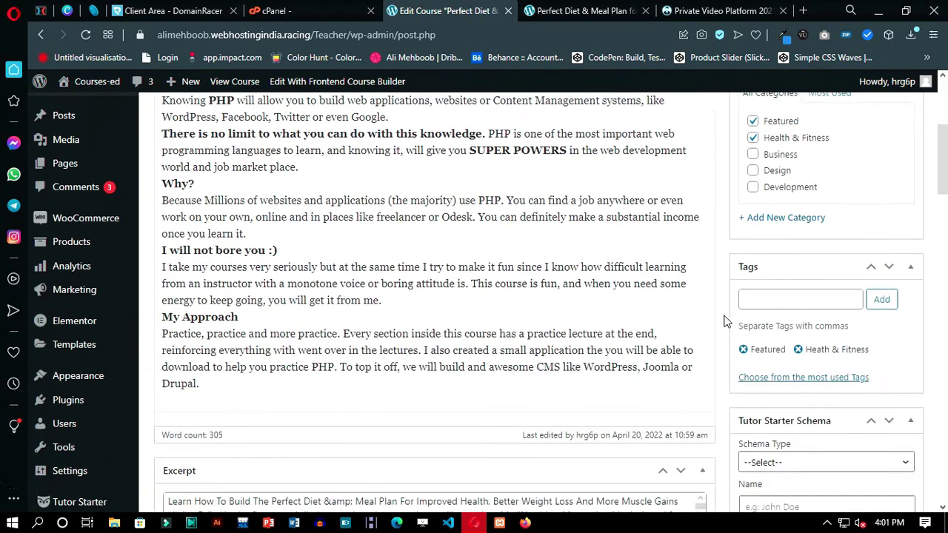
pyautogui.scroll(-2, 726, 320)
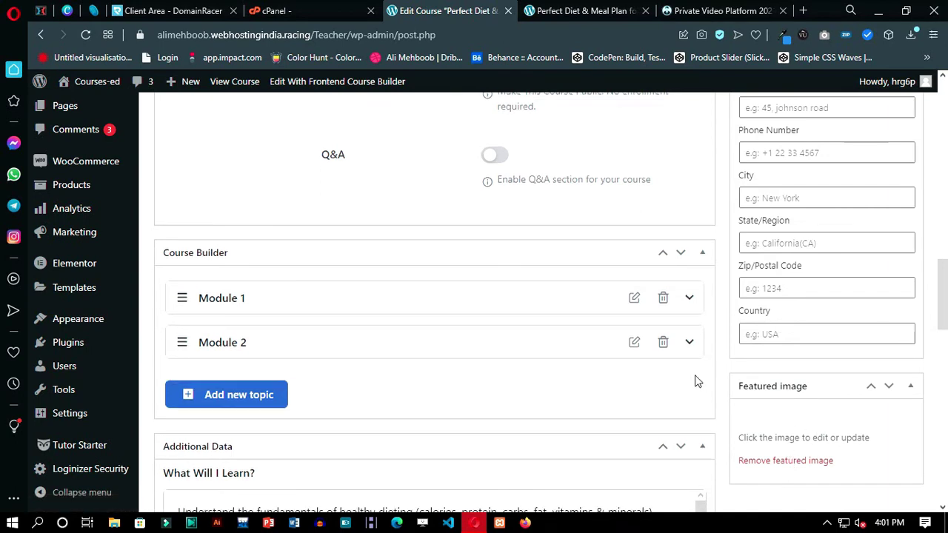
pyautogui.scroll(-5, 695, 380)
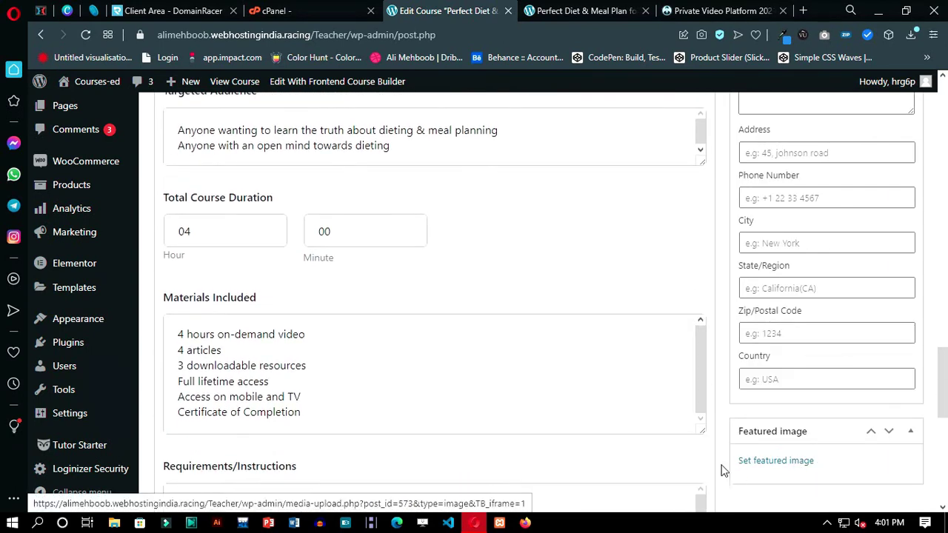
pyautogui.scroll(-8, 696, 448)
pyautogui.click(297, 142)
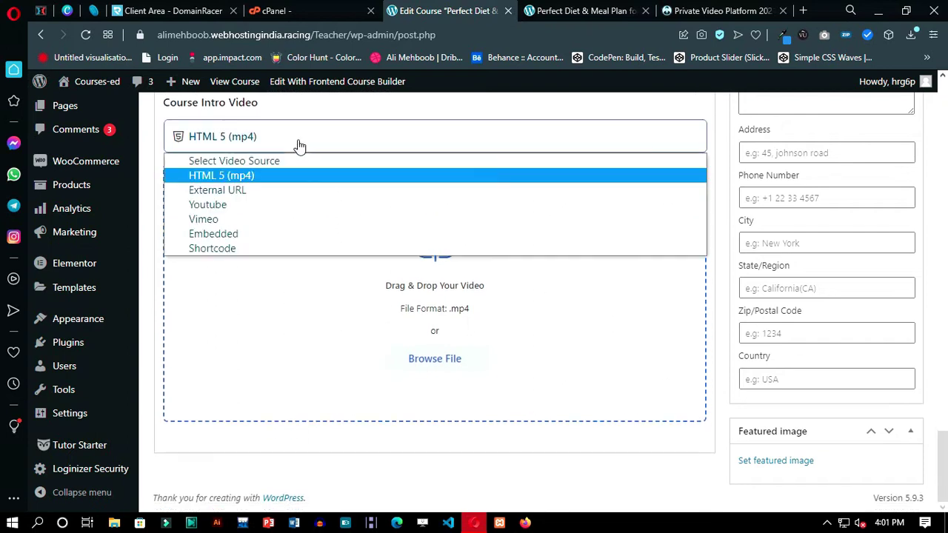
pyautogui.click(222, 233)
# Step: Copy the YouTube intro video link for the private video platform's URL field
pyautogui.click(555, 11)
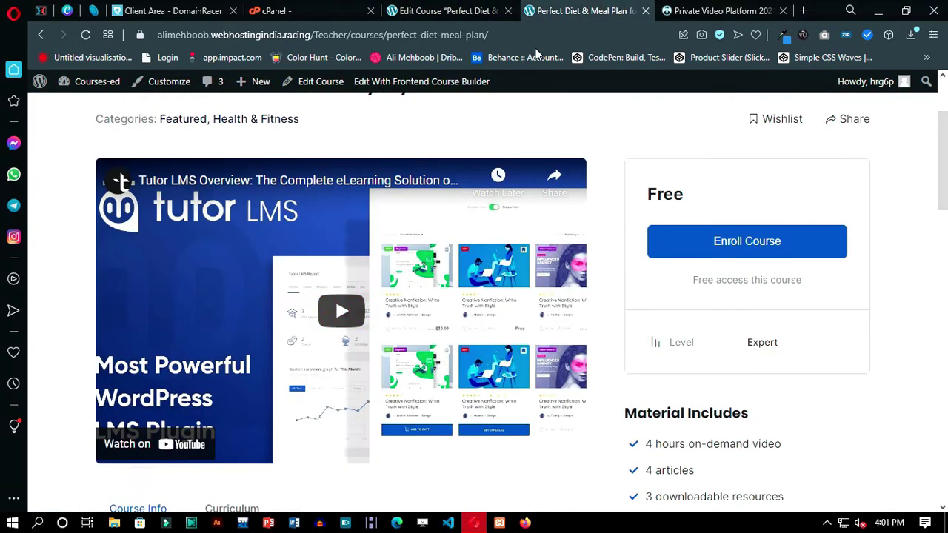
pyautogui.rightClick(397, 266)
pyautogui.click(422, 304)
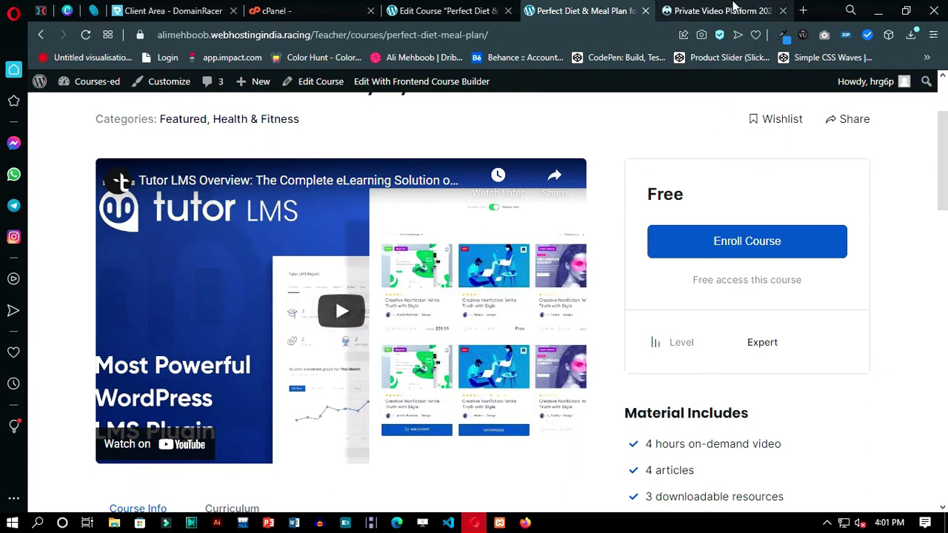
pyautogui.click(707, 11)
pyautogui.rightClick(439, 288)
# Step: Try creating the private video, then reopen Hyperly Video from the DomainRacer client area
pyautogui.click(502, 152)
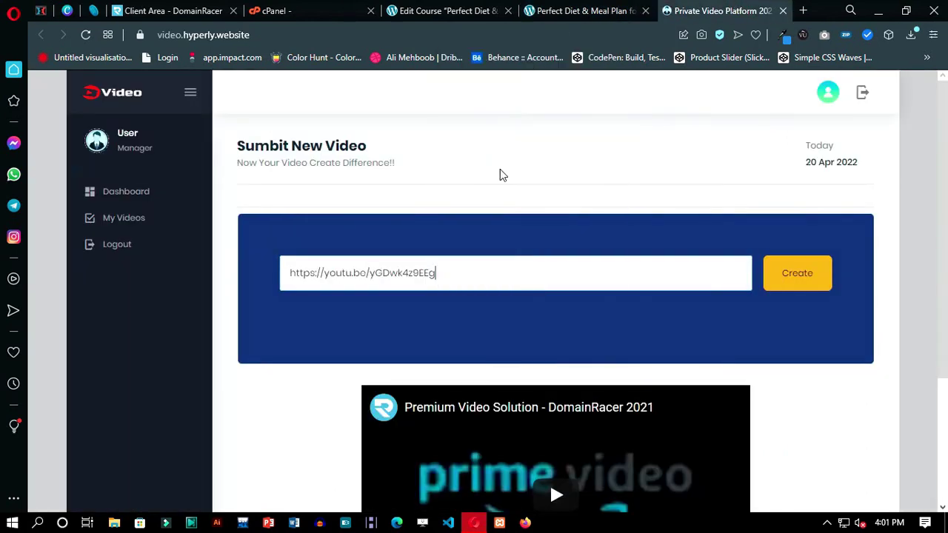
pyautogui.click(788, 268)
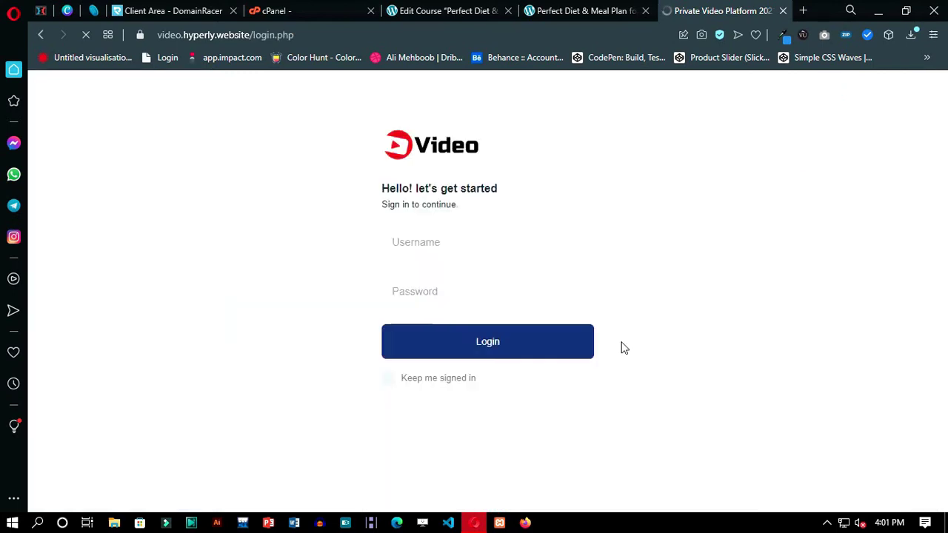
pyautogui.click(783, 11)
pyautogui.click(170, 11)
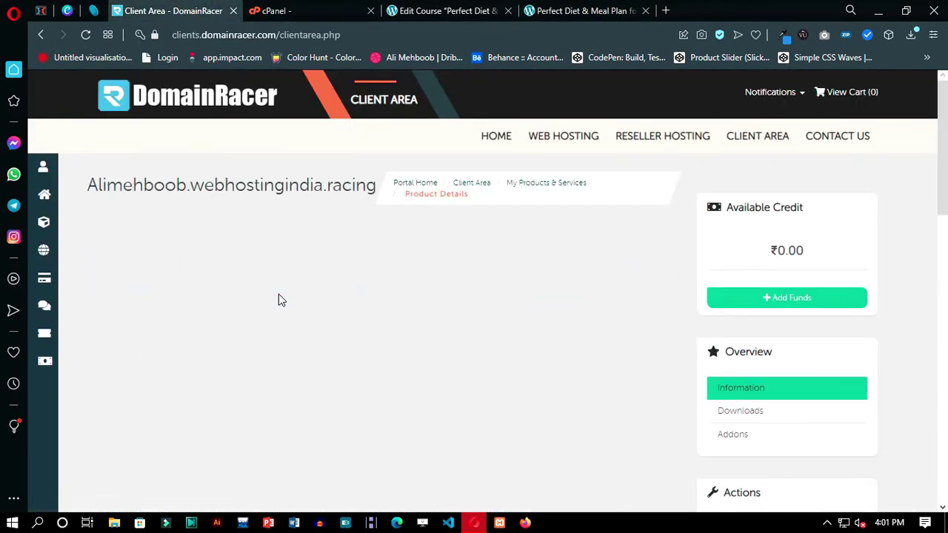
pyautogui.scroll(-5, 278, 296)
pyautogui.click(238, 423)
pyautogui.moveTo(303, 10); pyautogui.dragTo(722, 11)
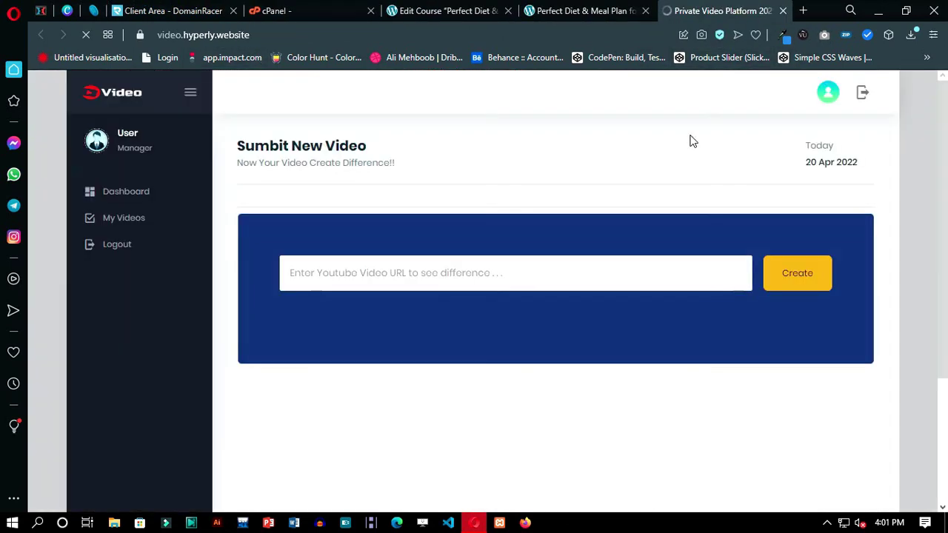
# Step: Paste the YouTube link and copy the Video Theme #1 iframe code
pyautogui.click(523, 264)
pyautogui.hotkey('ctrl', 'v')
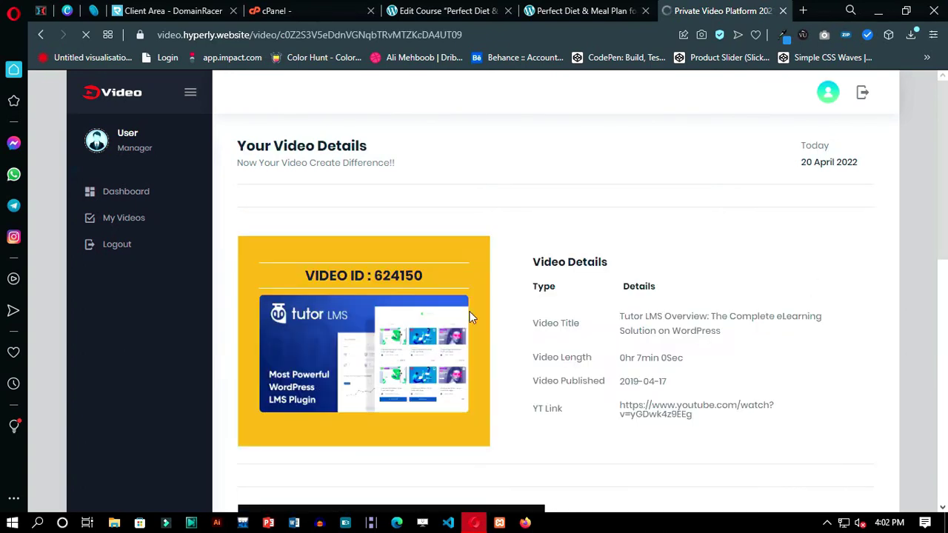
pyautogui.scroll(-5, 469, 317)
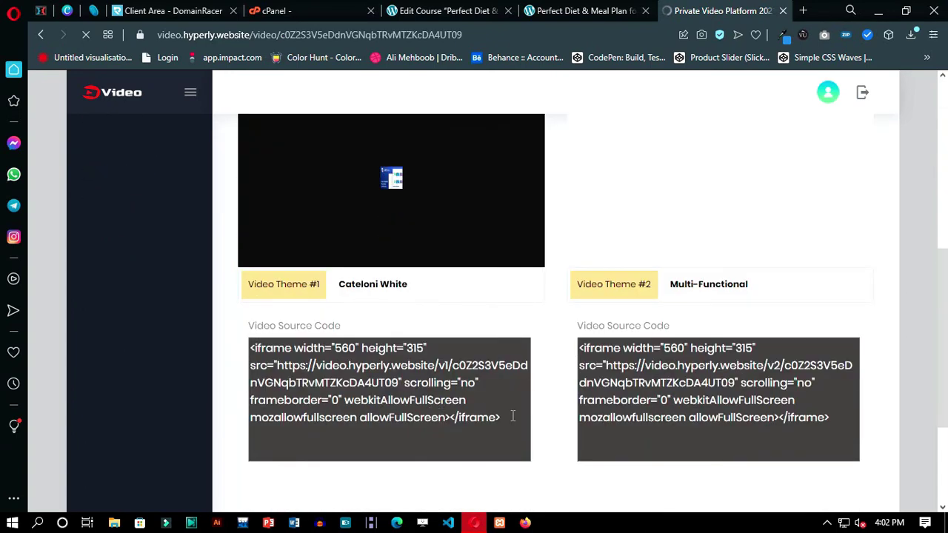
pyautogui.doubleClick(485, 417)
pyautogui.tripleClick(444, 414)
pyautogui.click(452, 420)
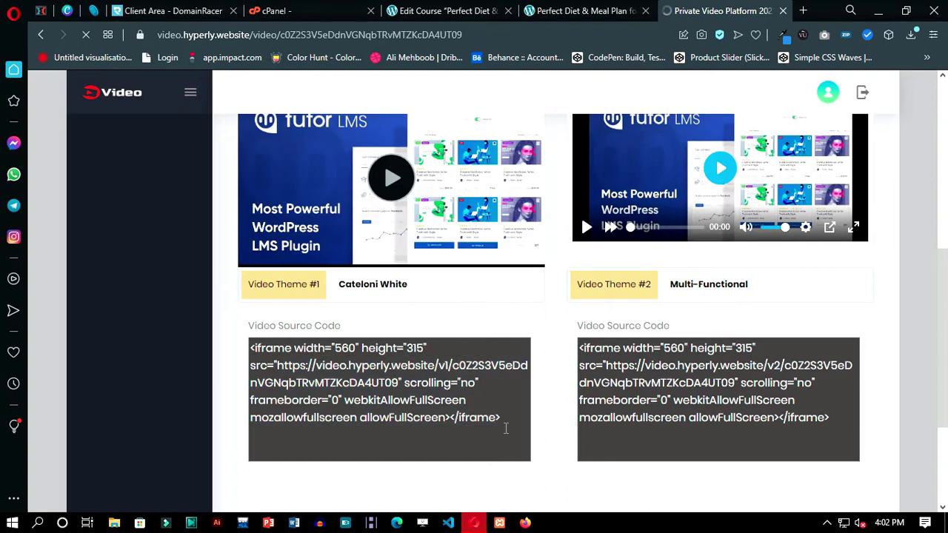
pyautogui.moveTo(505, 428); pyautogui.dragTo(251, 347)
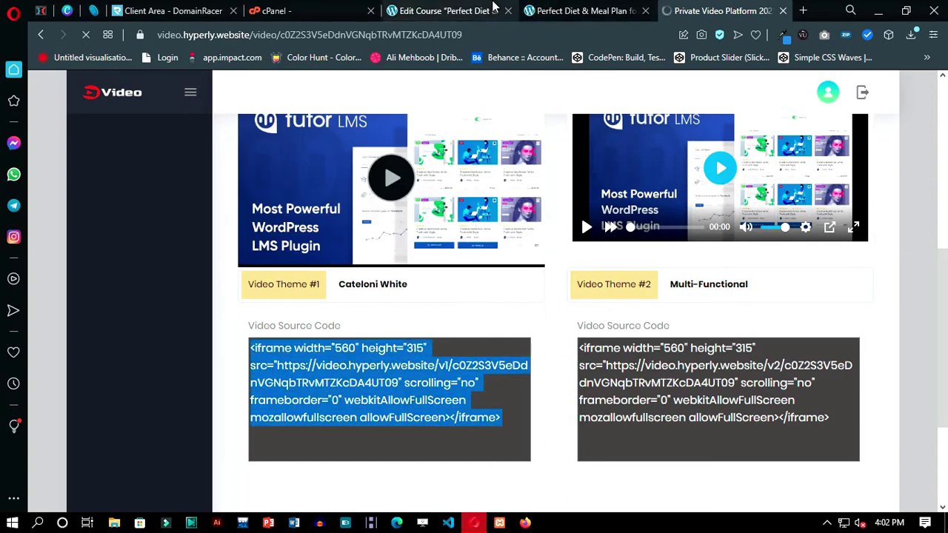
pyautogui.click(494, 6)
# Step: Paste the Hyperly iframe into the embed box and upload download.jpg as featured image
pyautogui.click(316, 302)
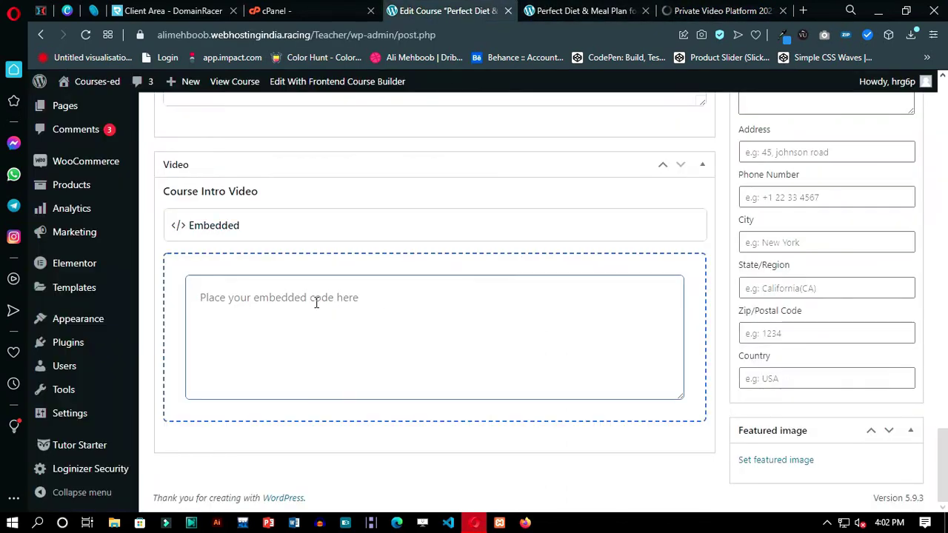
pyautogui.hotkey('ctrl', 'v')
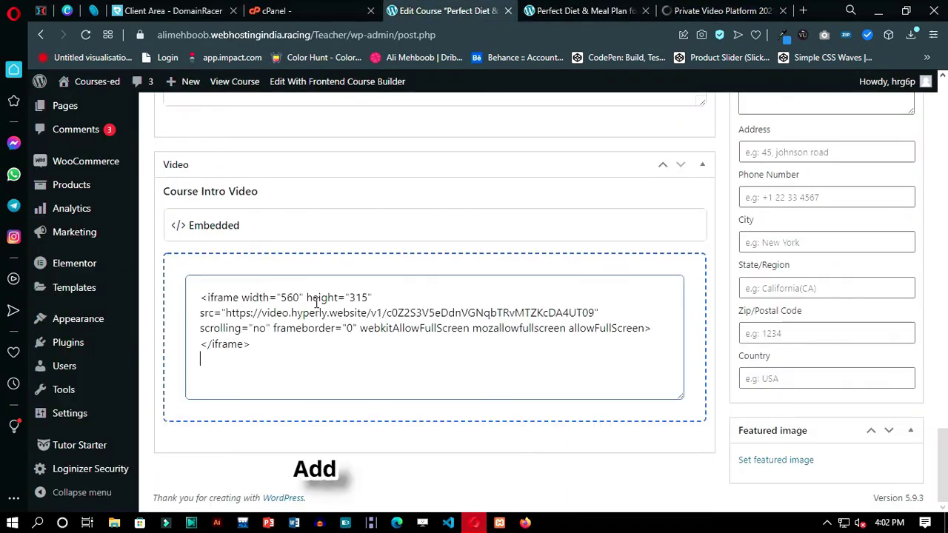
pyautogui.click(786, 461)
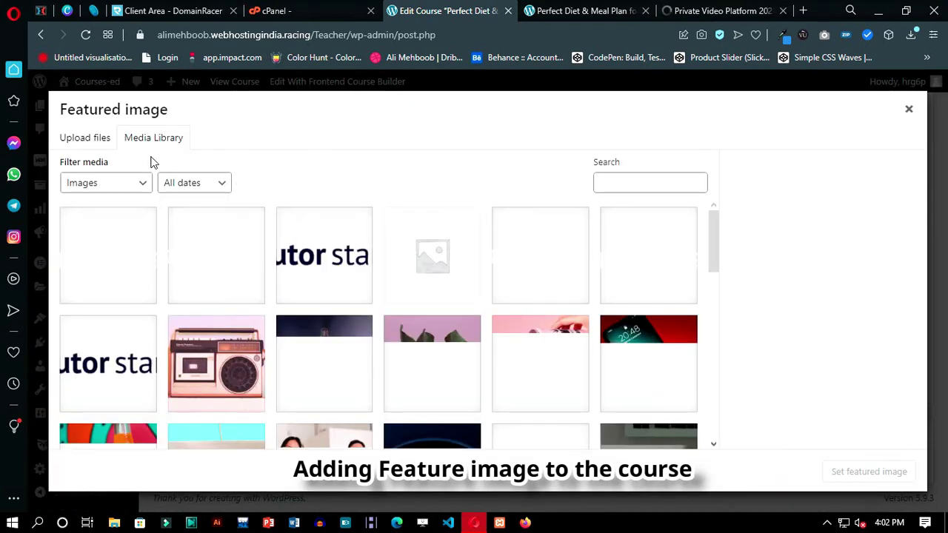
pyautogui.click(95, 141)
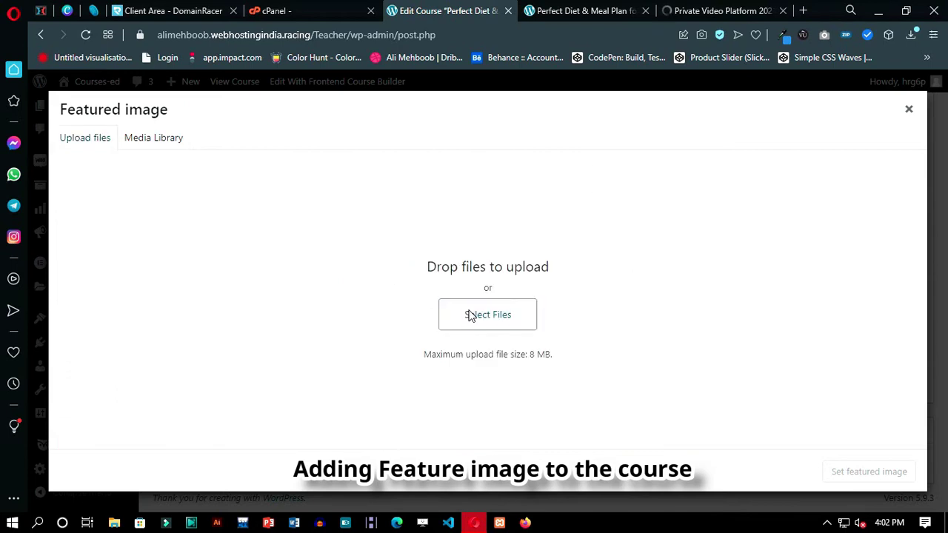
pyautogui.click(469, 315)
pyautogui.click(593, 366)
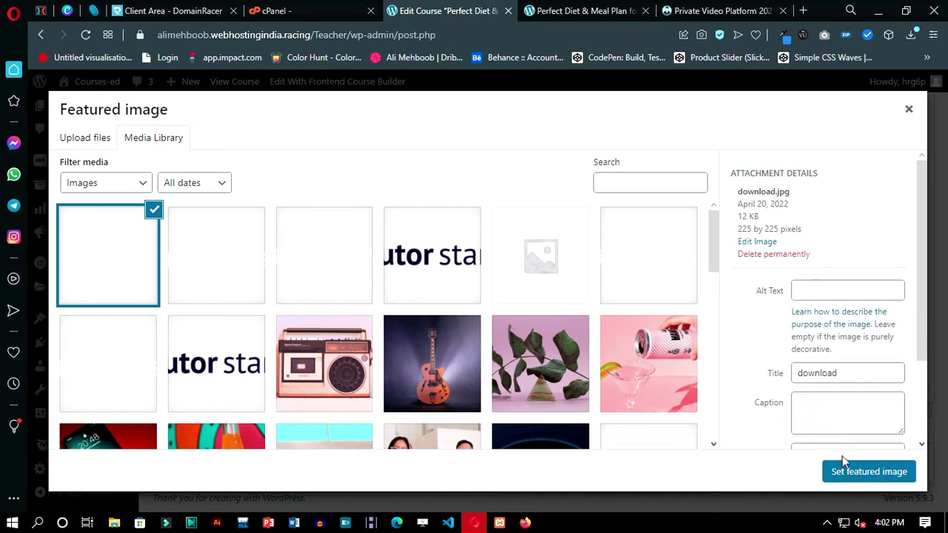
pyautogui.scroll(-2, 820, 380)
pyautogui.scroll(2, 822, 314)
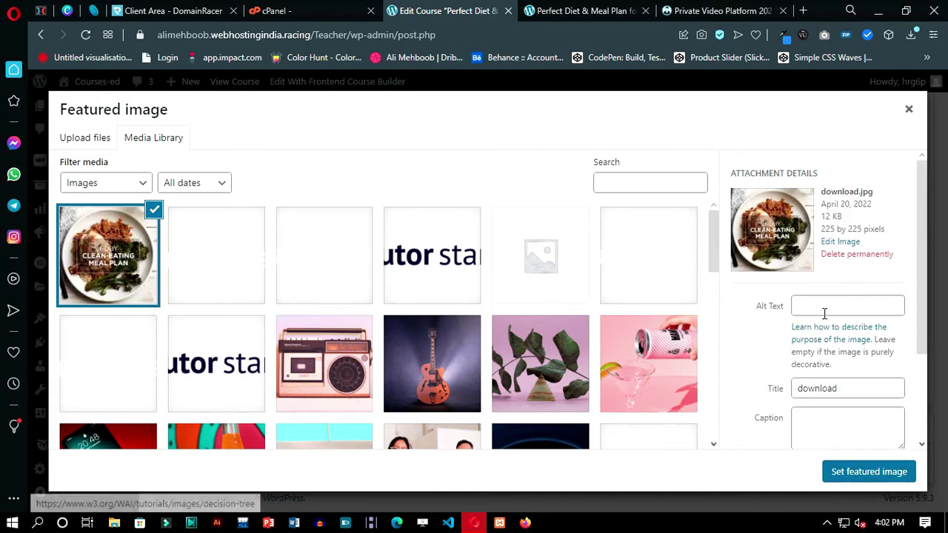
pyautogui.scroll(-2, 840, 303)
pyautogui.click(853, 462)
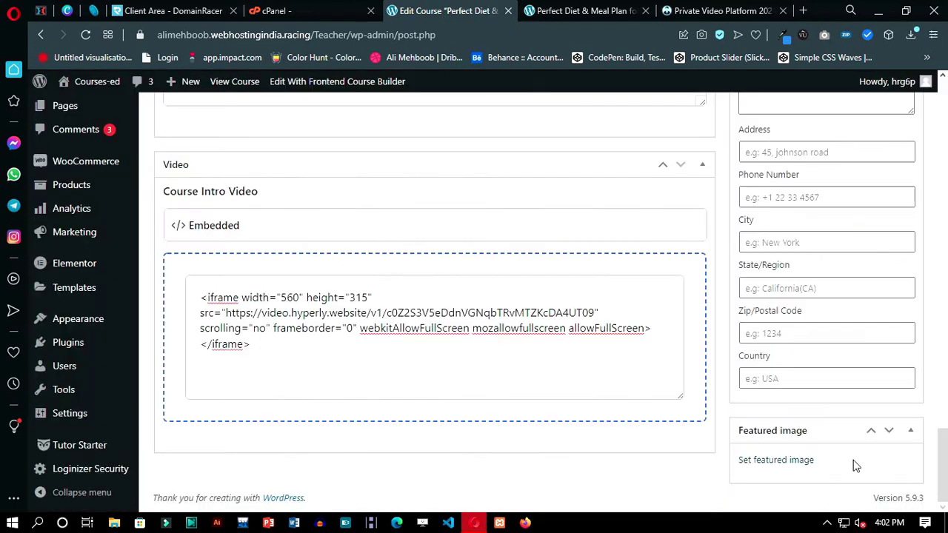
# Step: Update the Perfect Diet & Meal Plan course and check its live page
pyautogui.scroll(10, 706, 408)
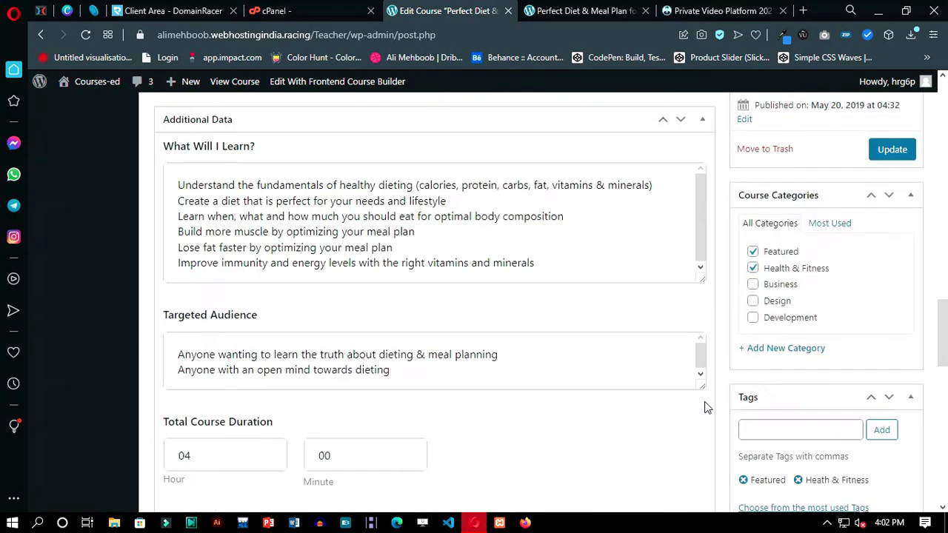
pyautogui.click(894, 269)
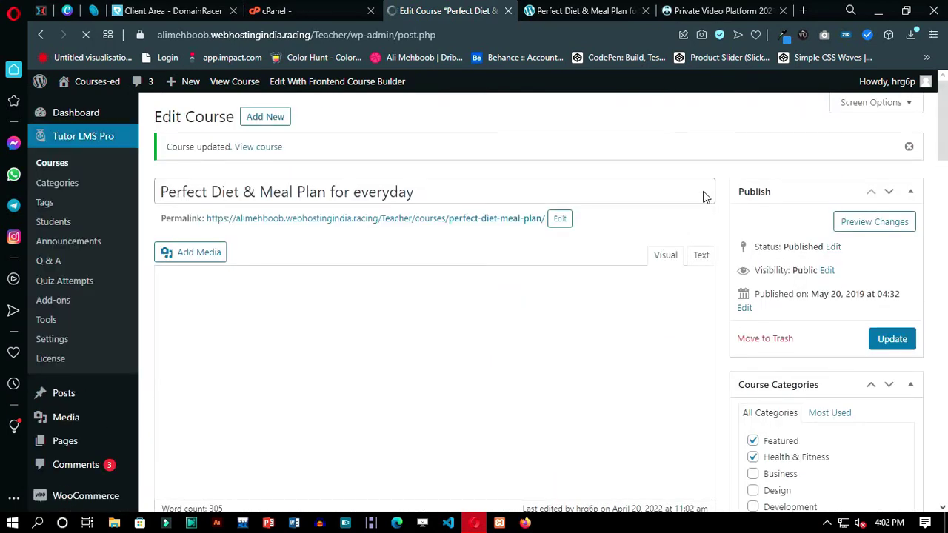
pyautogui.click(585, 10)
pyautogui.scroll(2, 461, 116)
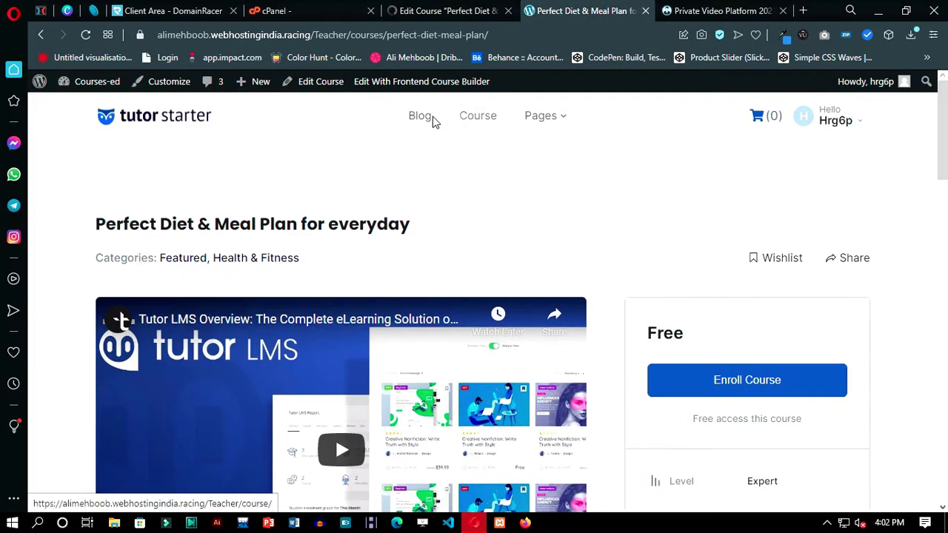
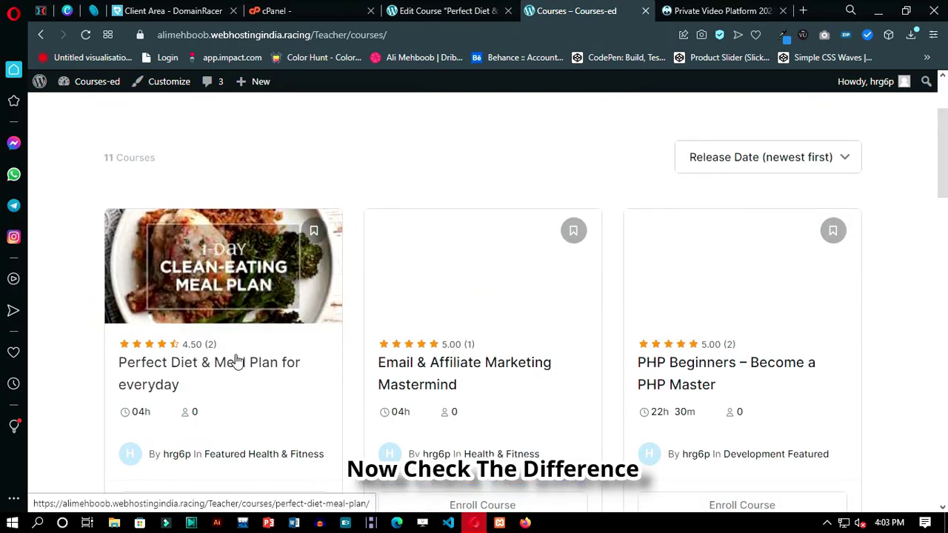
# Step: Open the Perfect Diet & Meal Plan for everyday course page
pyautogui.click(167, 364)
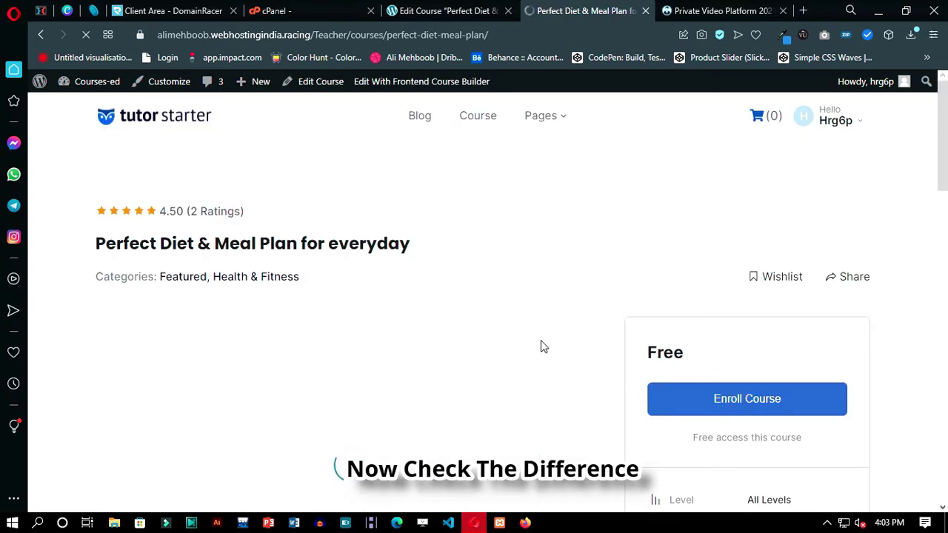
pyautogui.scroll(-3, 619, 374)
pyautogui.scroll(2, 619, 372)
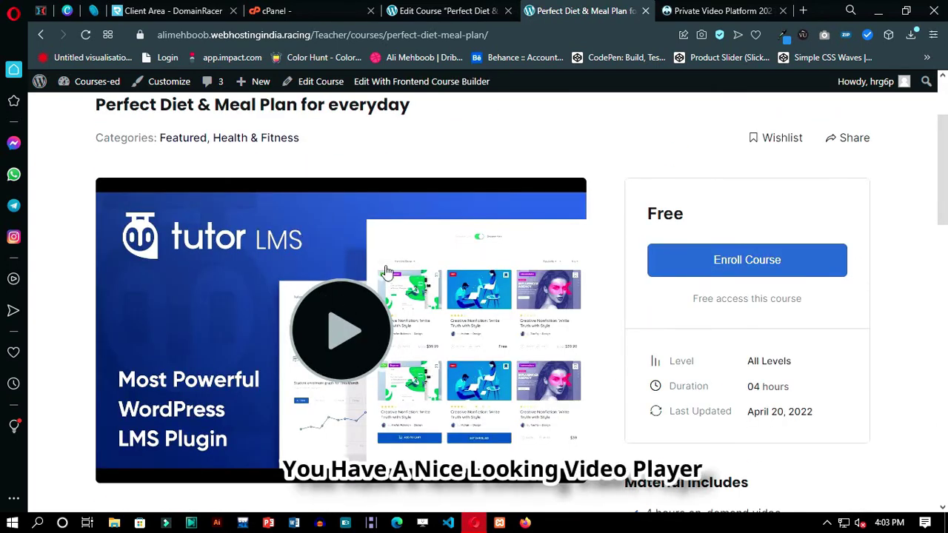
# Step: Play the course intro video, view it full screen and back, then pause it
pyautogui.click(333, 326)
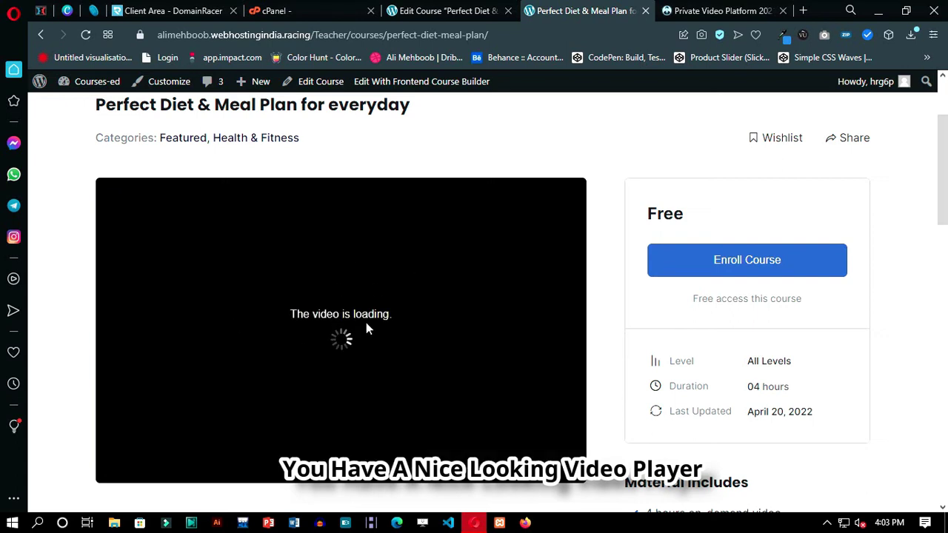
pyautogui.doubleClick(366, 324)
pyautogui.press('Escape')
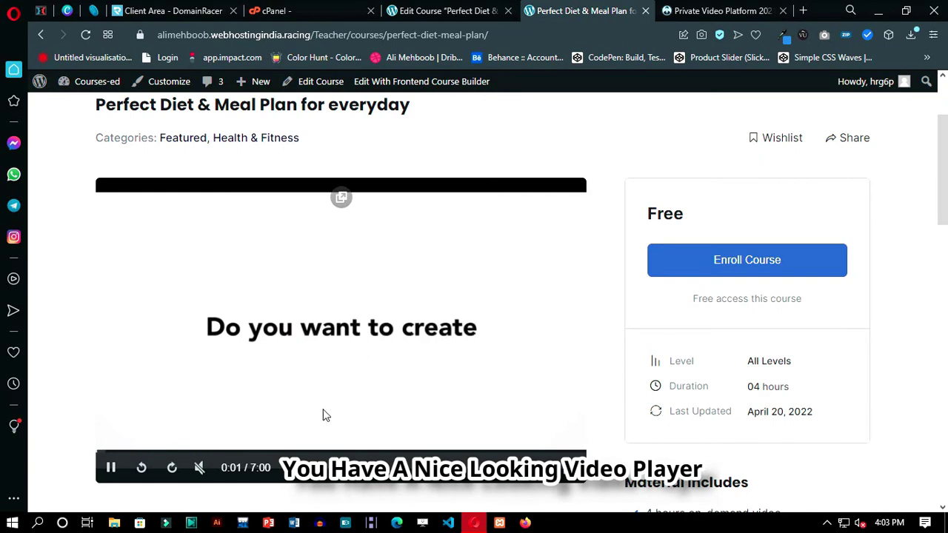
pyautogui.click(112, 468)
pyautogui.scroll(-5, 654, 338)
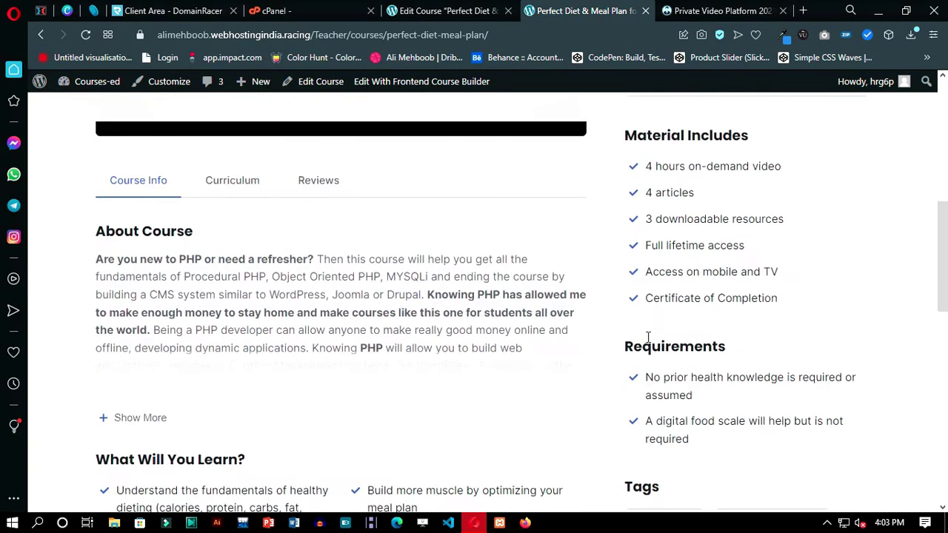
pyautogui.scroll(-8, 648, 337)
pyautogui.scroll(15, 591, 346)
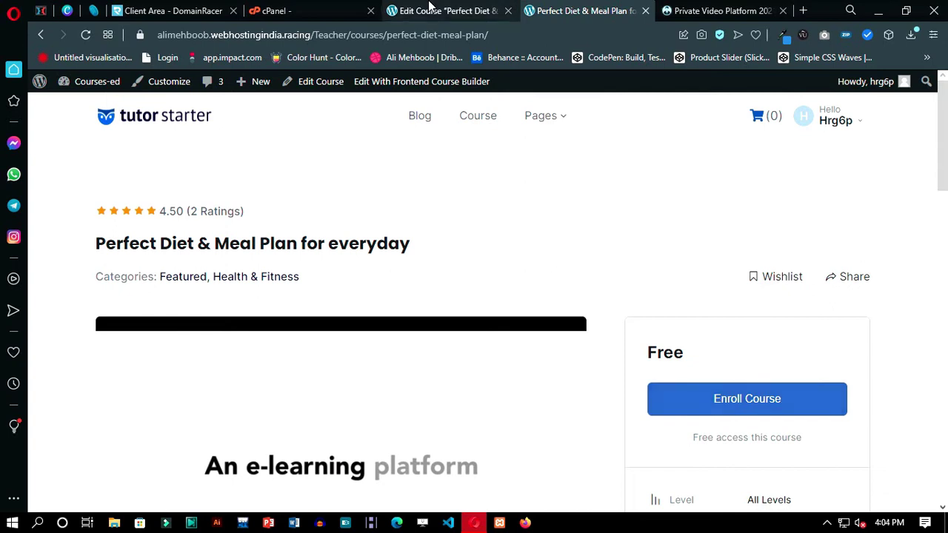
# Step: Title the new course 'Full Stack Web Development Course 2022'
pyautogui.click(428, 8)
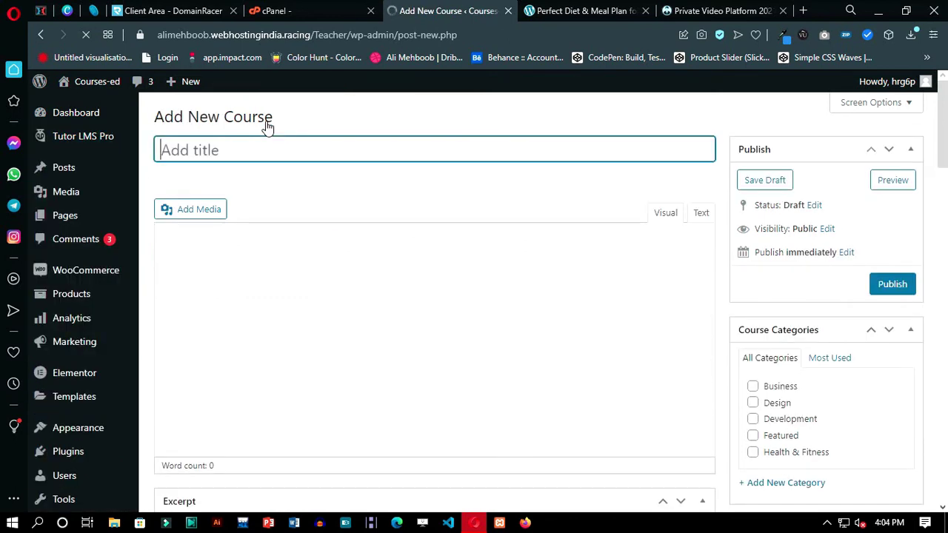
pyautogui.write('act')
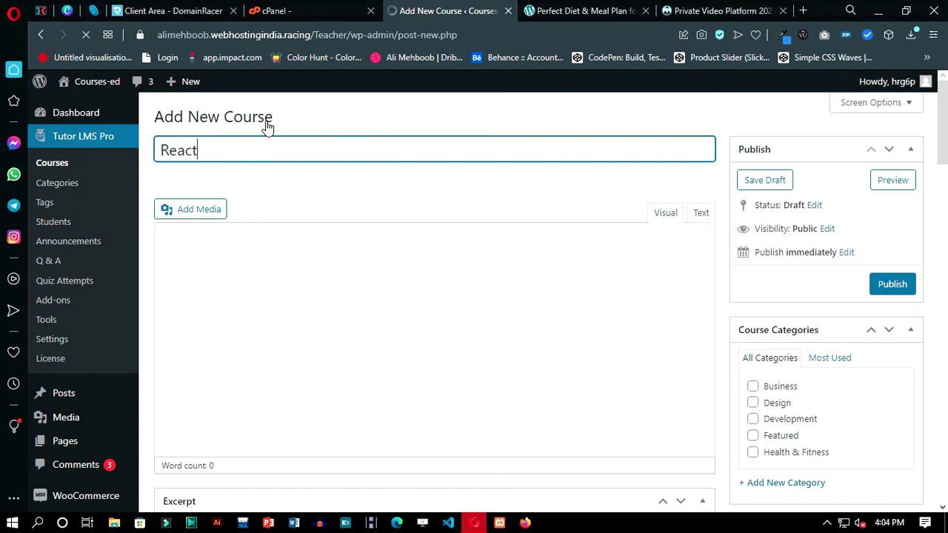
pyautogui.write('j')
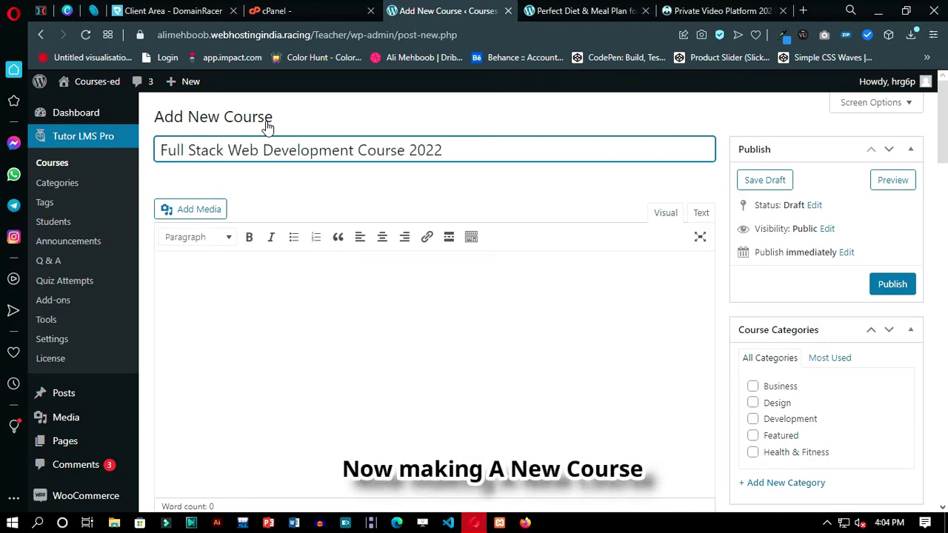
pyautogui.click(247, 291)
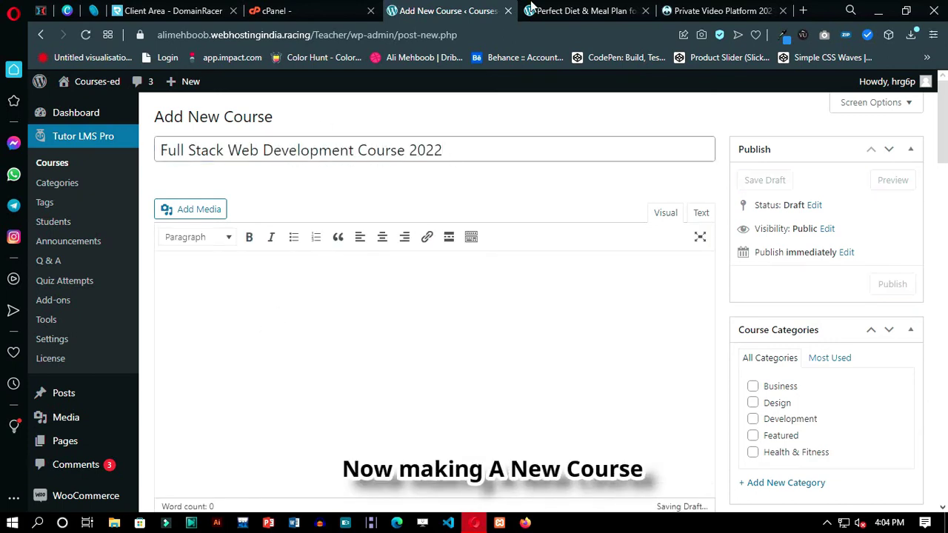
# Step: Copy the Perfect Diet About Course text into the new course's description
pyautogui.click(531, 9)
pyautogui.scroll(-8, 353, 318)
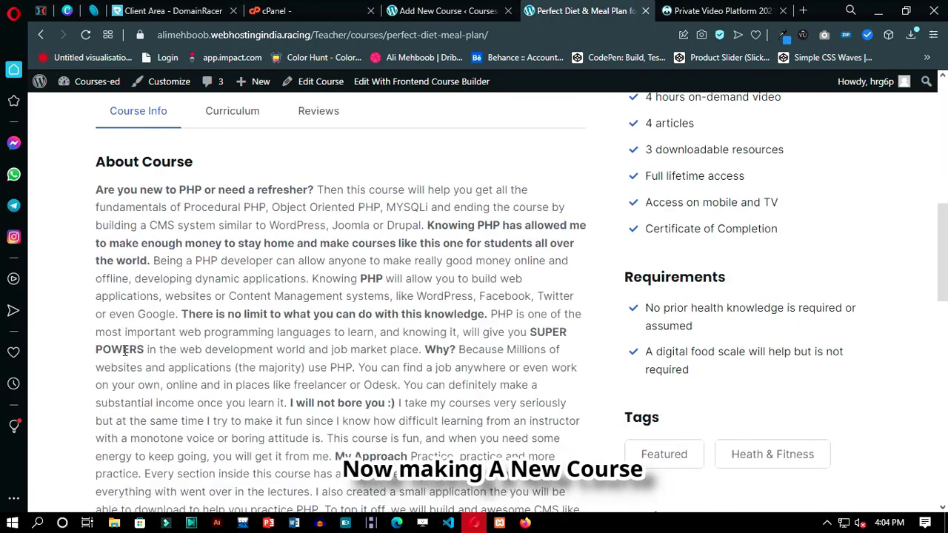
pyautogui.moveTo(95, 167); pyautogui.dragTo(345, 459)
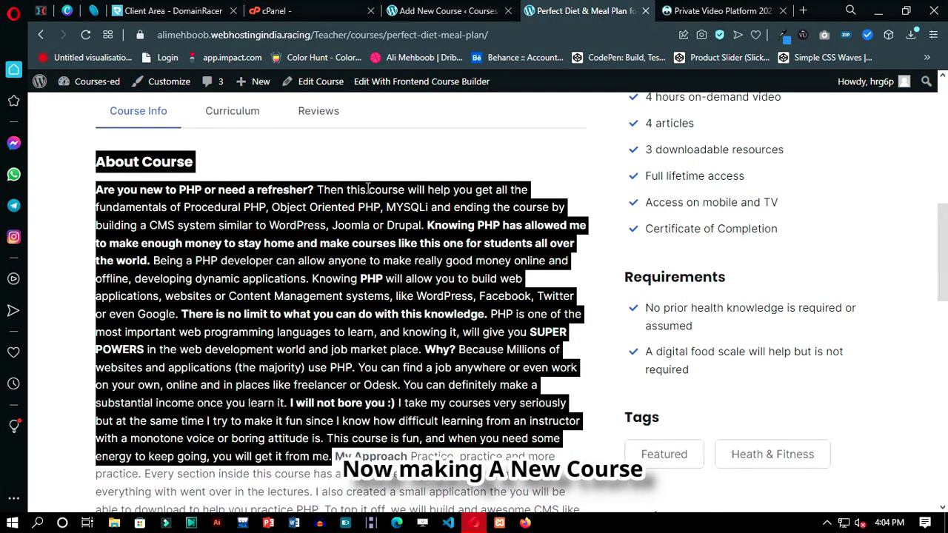
pyautogui.hotkey('ctrl', 'c')
pyautogui.click(447, 10)
pyautogui.hotkey('ctrl', 'v')
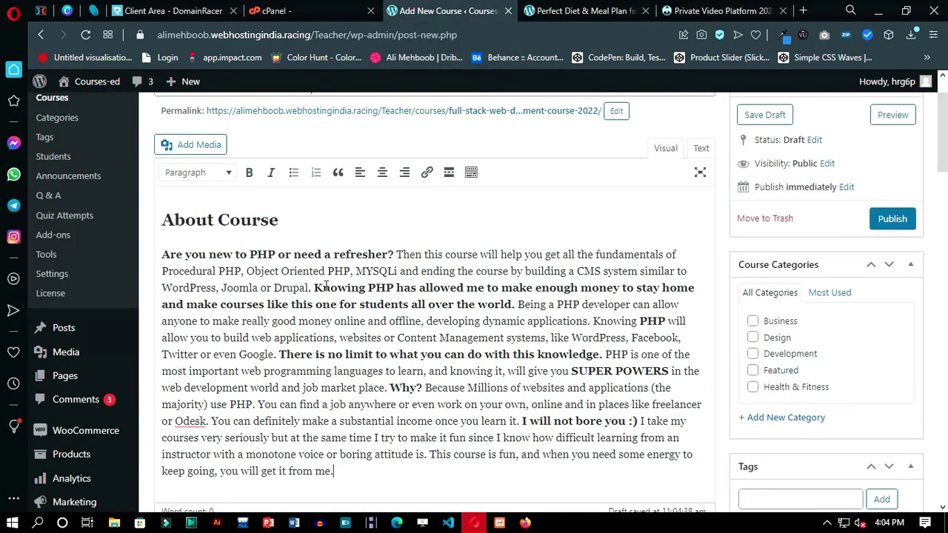
pyautogui.scroll(-4, 326, 287)
pyautogui.scroll(-4, 252, 340)
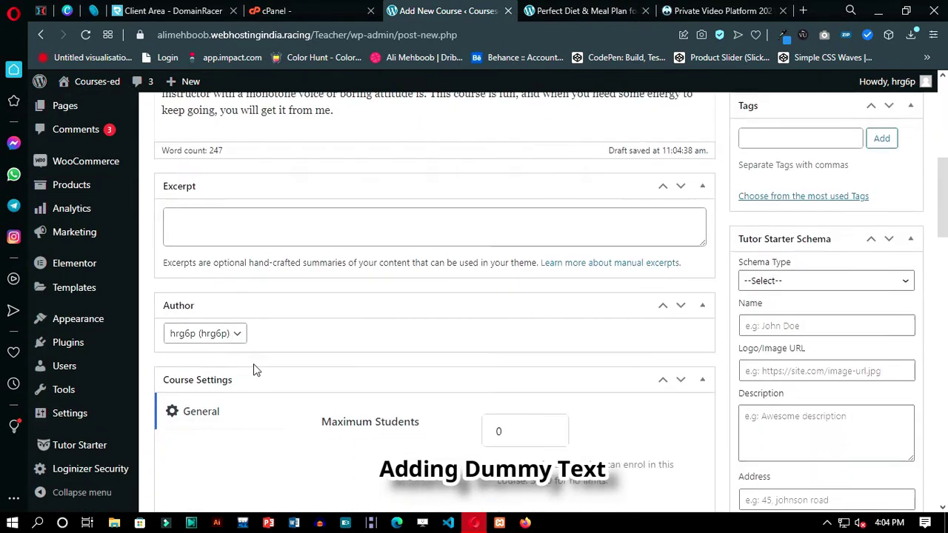
# Step: Set the course Difficulty Level to All Levels
pyautogui.click(582, 337)
pyautogui.click(533, 374)
pyautogui.scroll(-6, 469, 373)
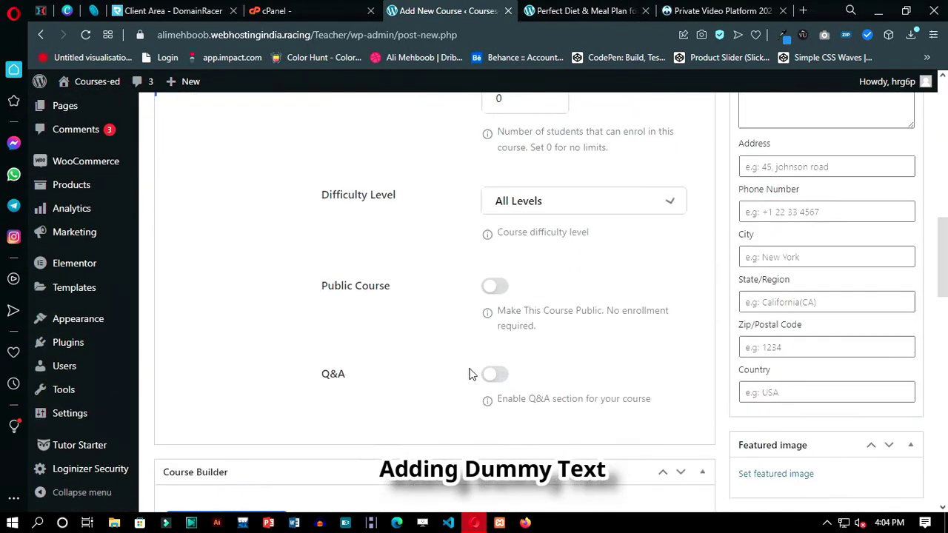
# Step: Add a new course topic named Module 1
pyautogui.click(231, 249)
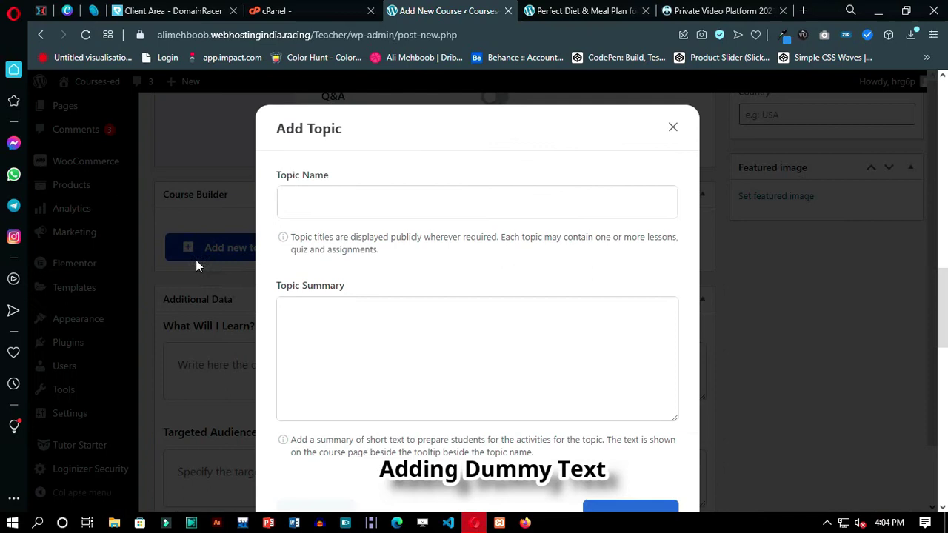
pyautogui.click(316, 214)
pyautogui.click(311, 240)
pyautogui.scroll(-1, 603, 416)
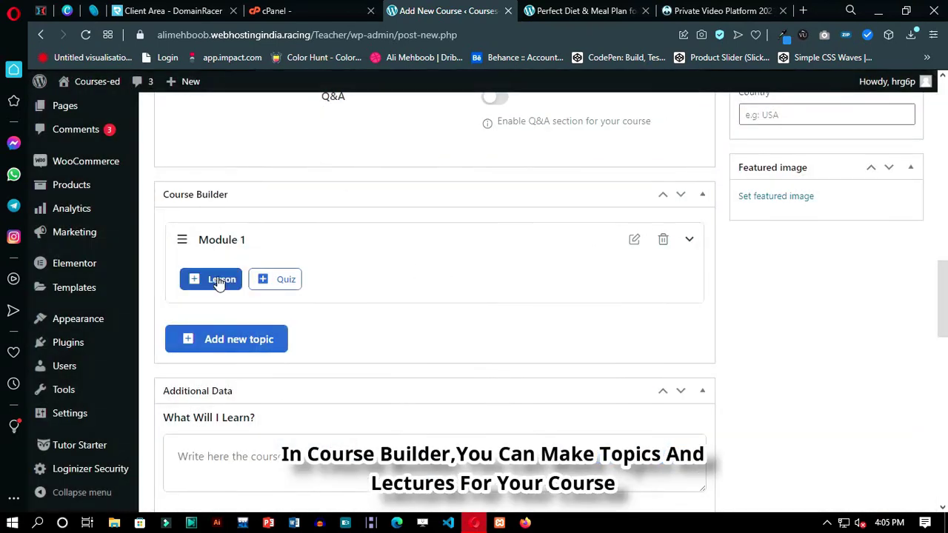
# Step: Add a lesson named Introduction to Module 1
pyautogui.click(217, 279)
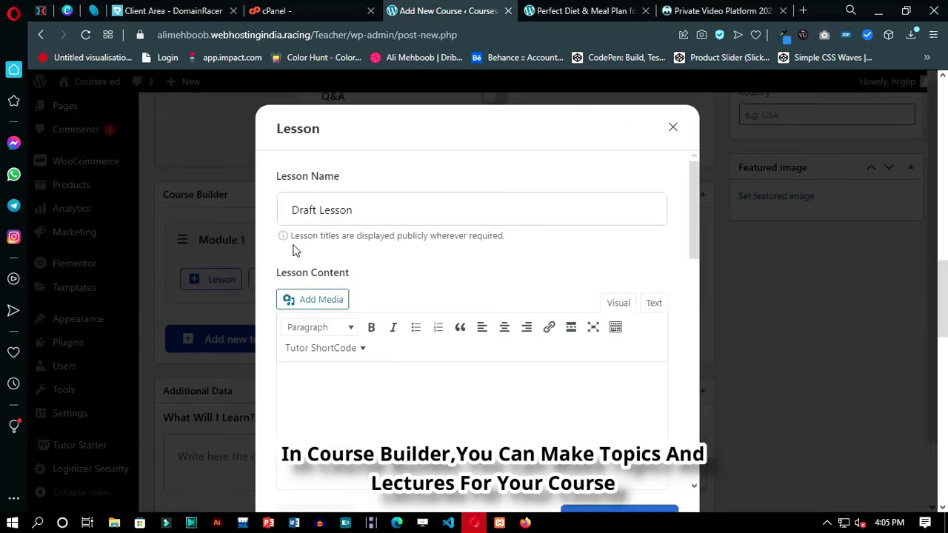
pyautogui.moveTo(355, 211); pyautogui.dragTo(291, 214)
pyautogui.write('introduction')
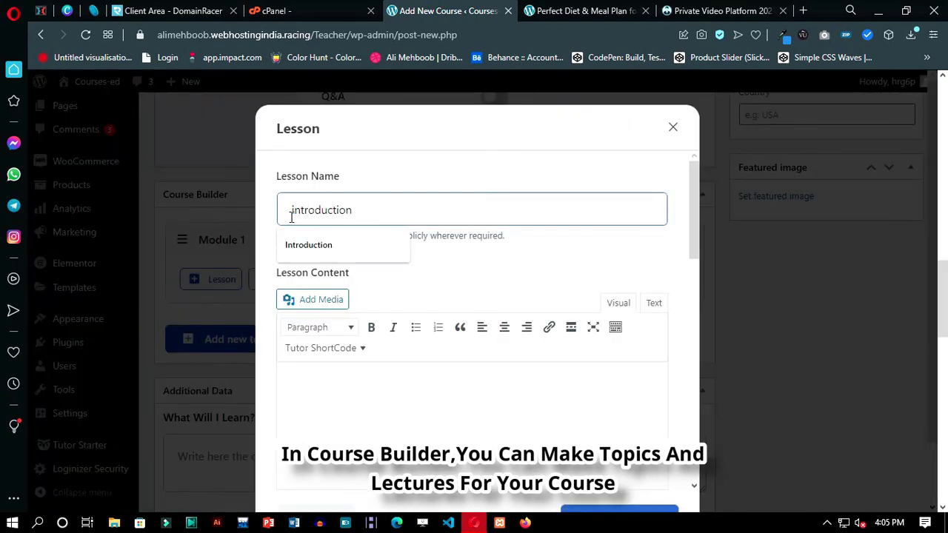
pyautogui.click(308, 245)
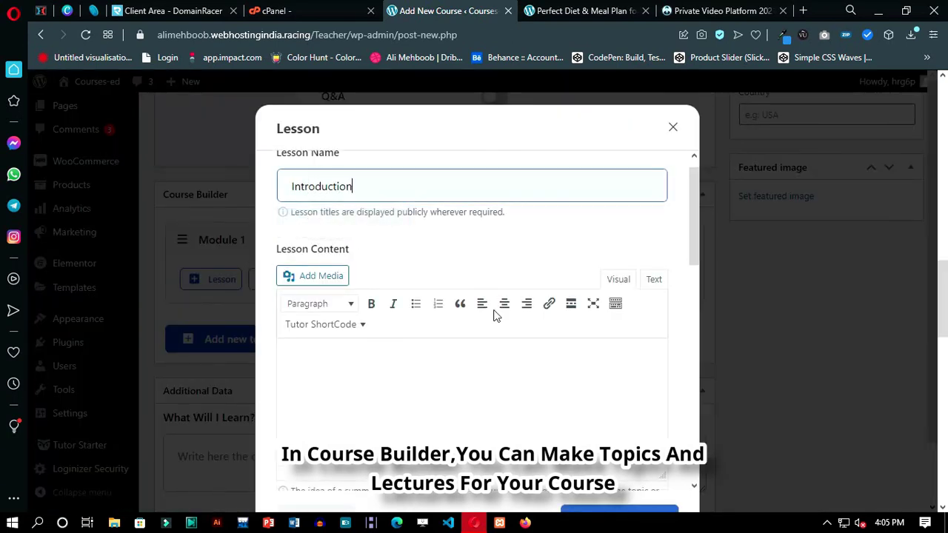
pyautogui.scroll(-10, 495, 313)
pyautogui.scroll(1, 445, 236)
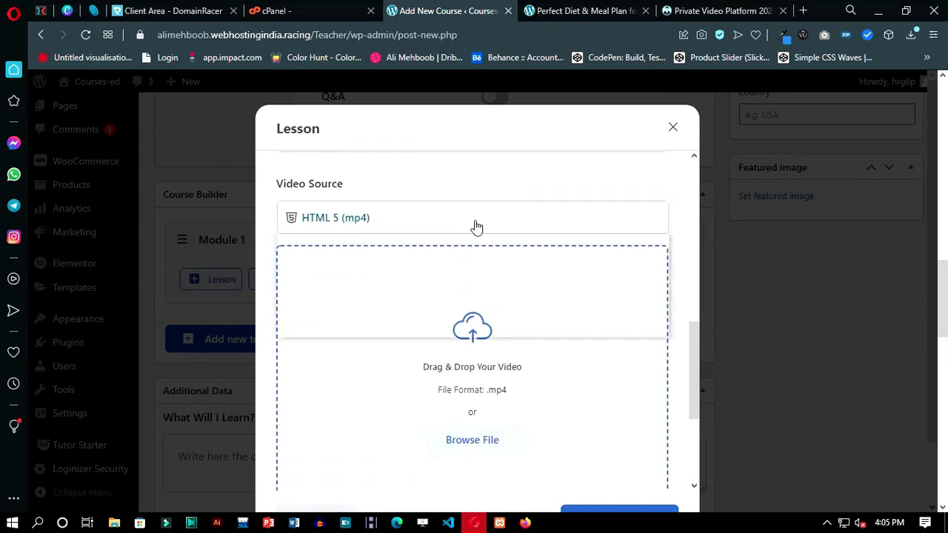
# Step: Give the lesson an Embedded video with the Hyperly iframe code and 7 hours playback time
pyautogui.click(474, 224)
pyautogui.click(325, 314)
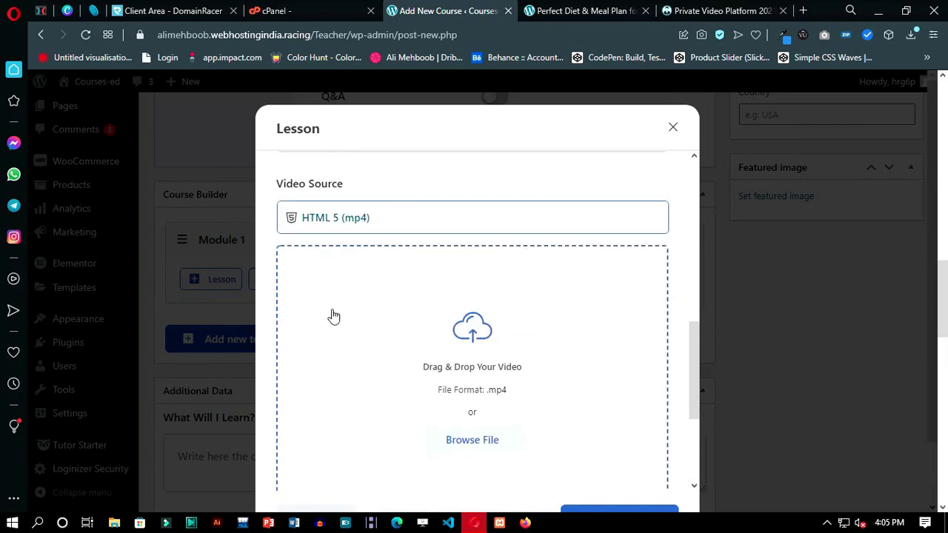
pyautogui.click(688, 10)
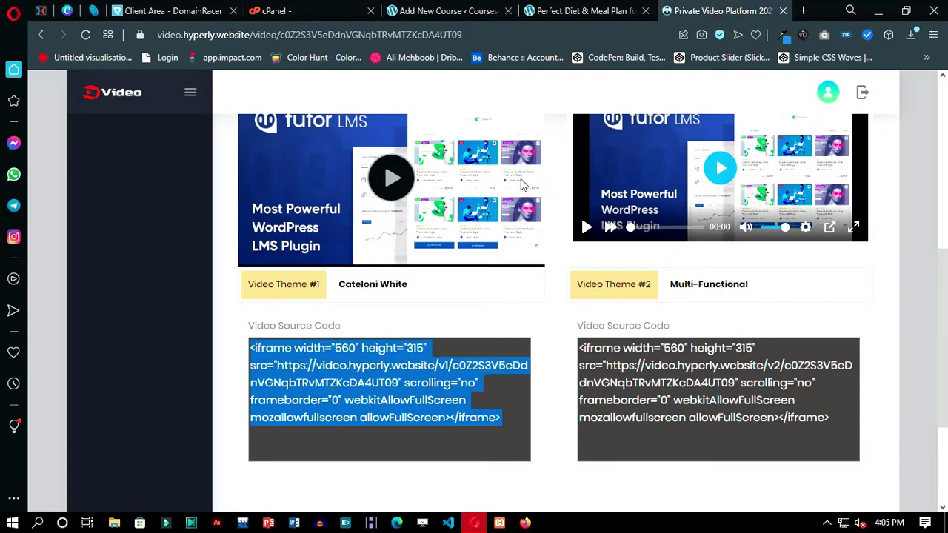
pyautogui.scroll(5, 424, 193)
pyautogui.scroll(-5, 445, 325)
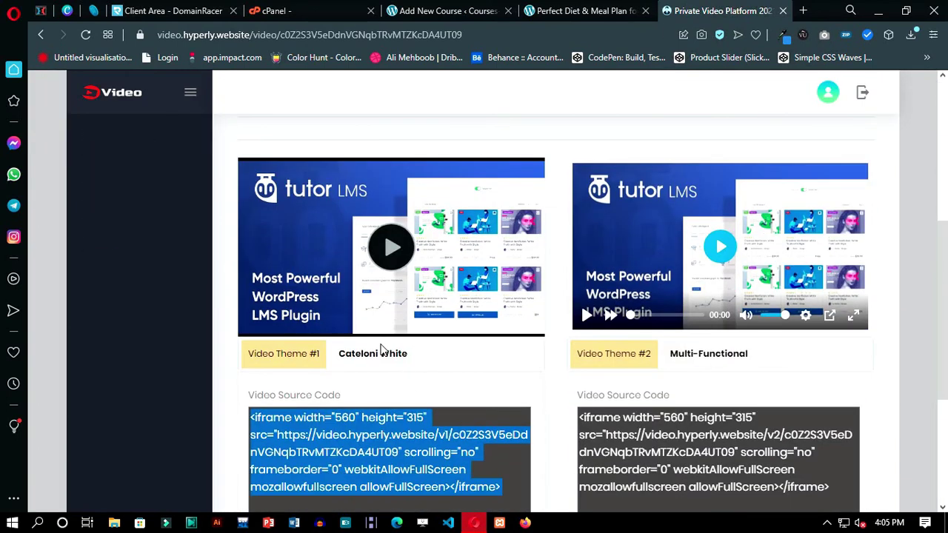
pyautogui.click(445, 11)
pyautogui.click(438, 294)
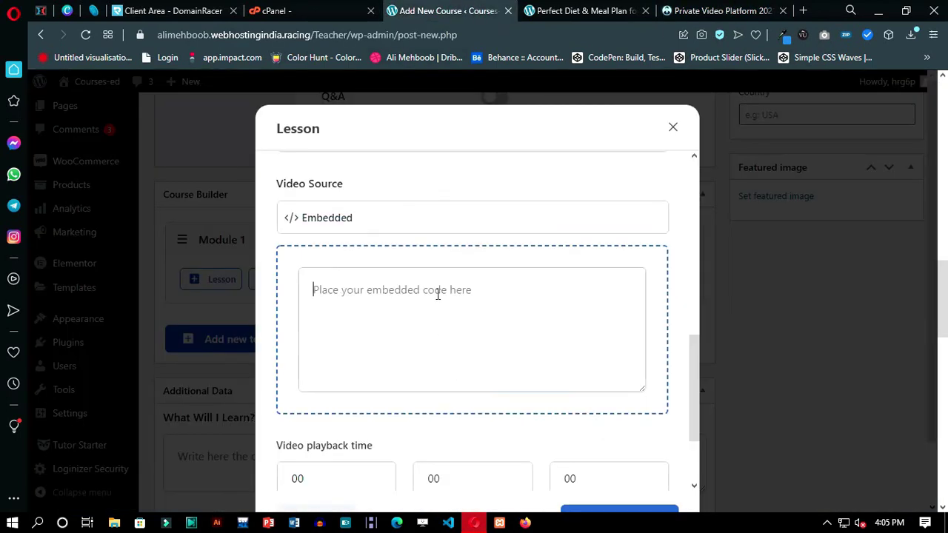
pyautogui.hotkey('ctrl', 'v')
pyautogui.scroll(-3, 519, 388)
pyautogui.doubleClick(289, 357)
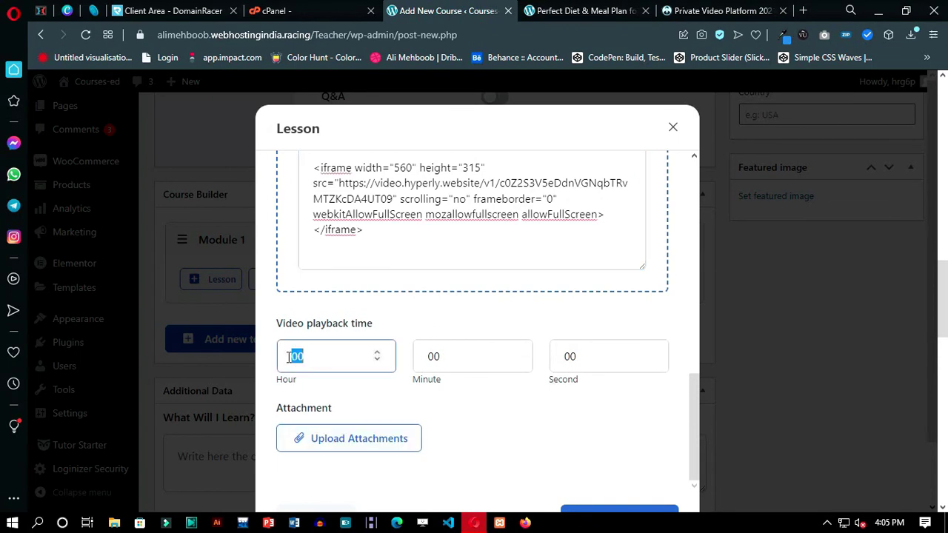
pyautogui.write('7')
pyautogui.scroll(-1, 561, 436)
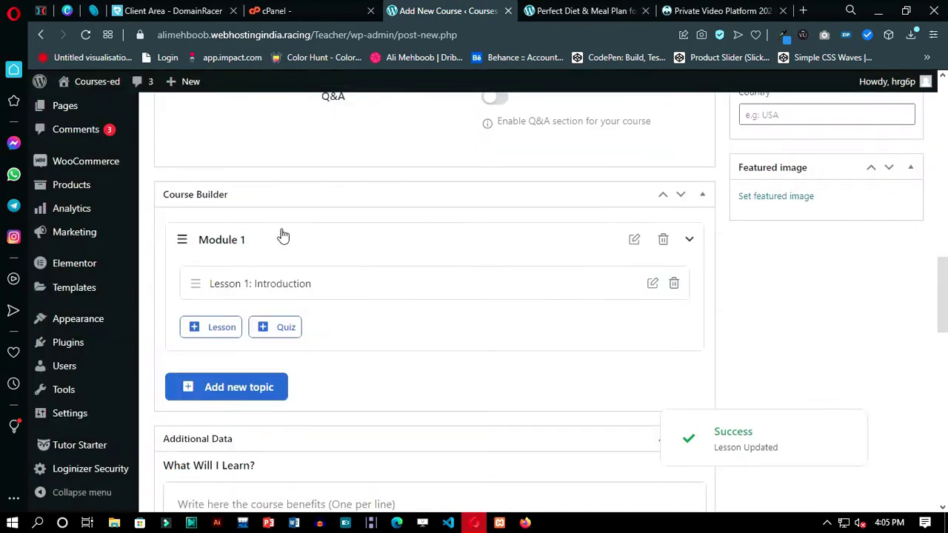
# Step: Select the total course duration hours, then set the Course Intro Video source to Embedded
pyautogui.scroll(-5, 207, 317)
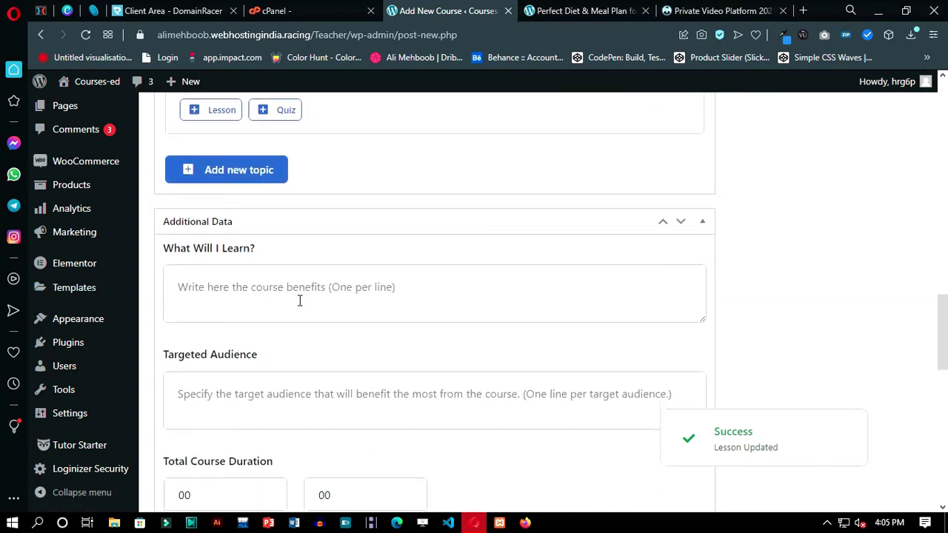
pyautogui.moveTo(199, 298); pyautogui.dragTo(176, 296)
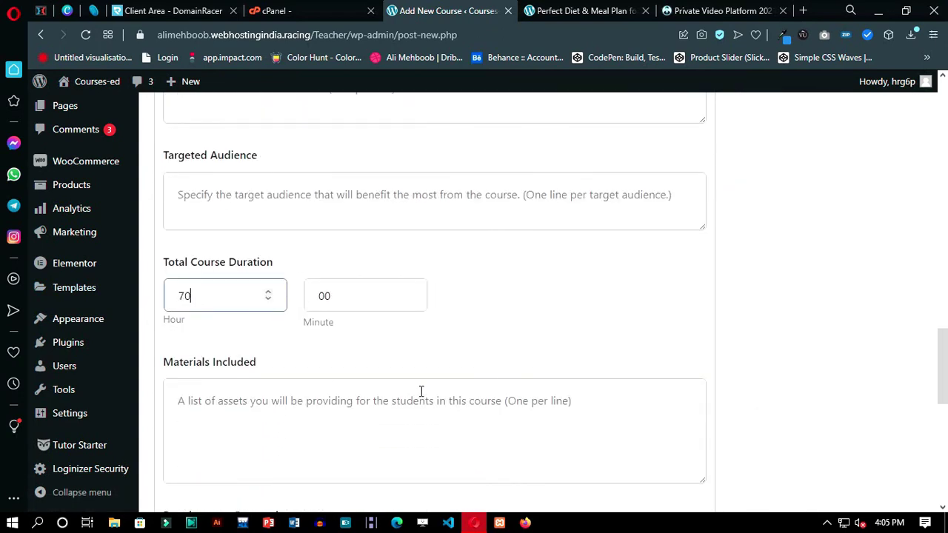
pyautogui.scroll(-7, 421, 391)
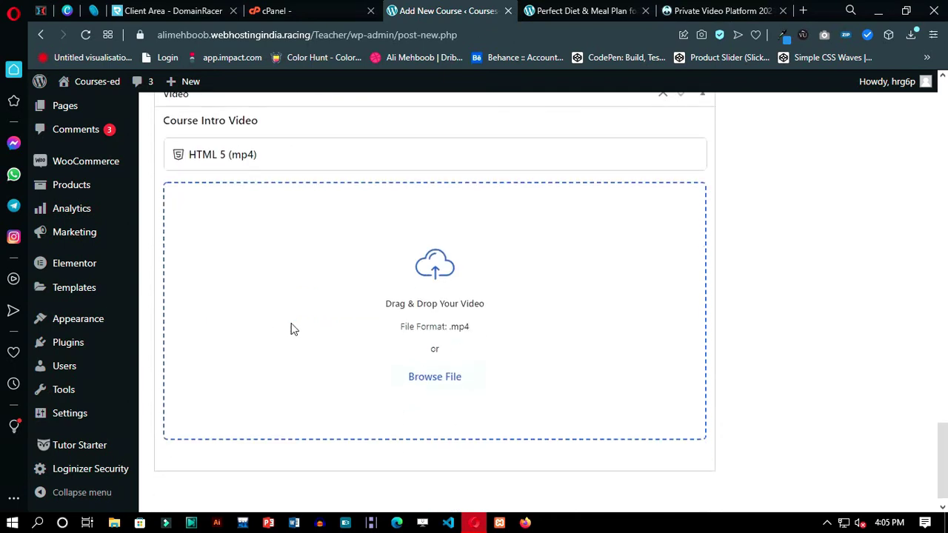
pyautogui.scroll(8, 401, 305)
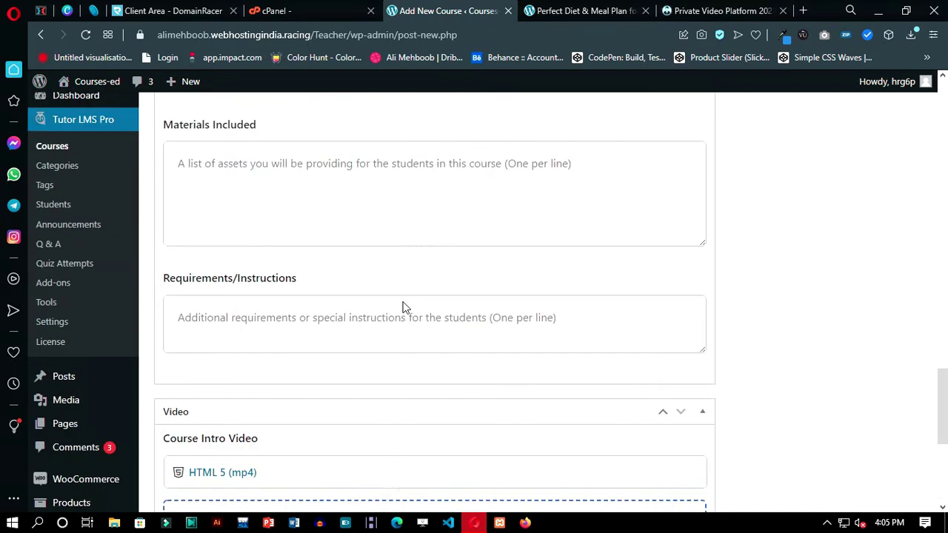
pyautogui.scroll(-6, 404, 303)
pyautogui.click(352, 228)
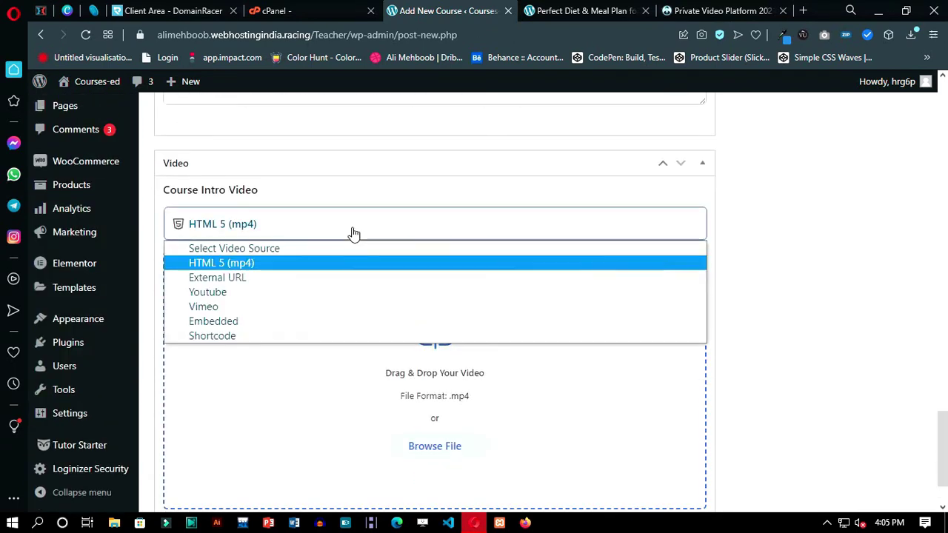
pyautogui.click(231, 321)
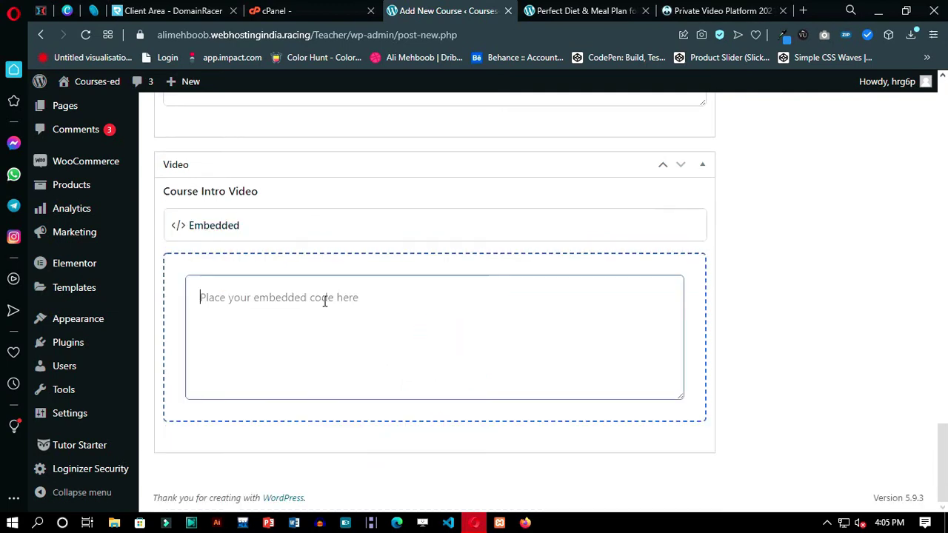
# Step: Reopen the YouTube results and copy the dynamic-website tutorial video's link address
pyautogui.hotkey('ctrl', 'shift', 't')
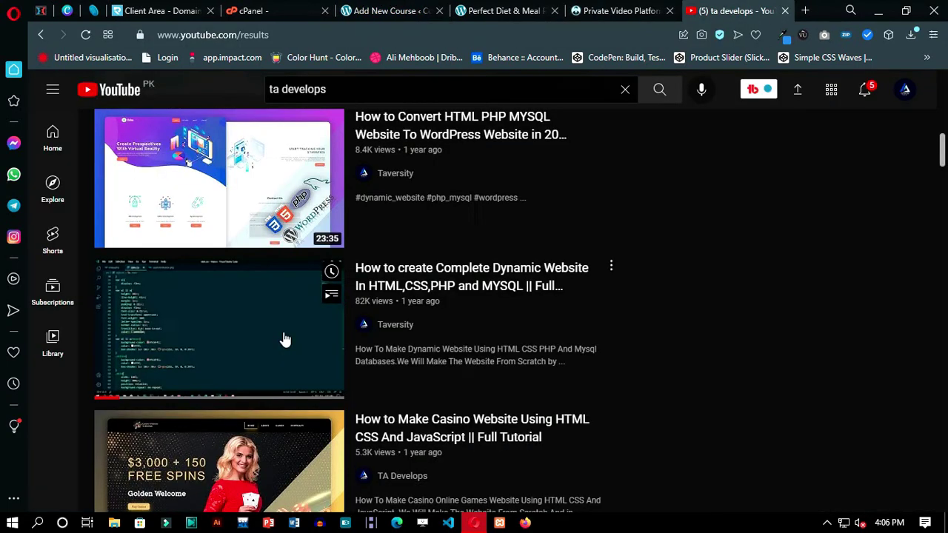
pyautogui.rightClick(284, 338)
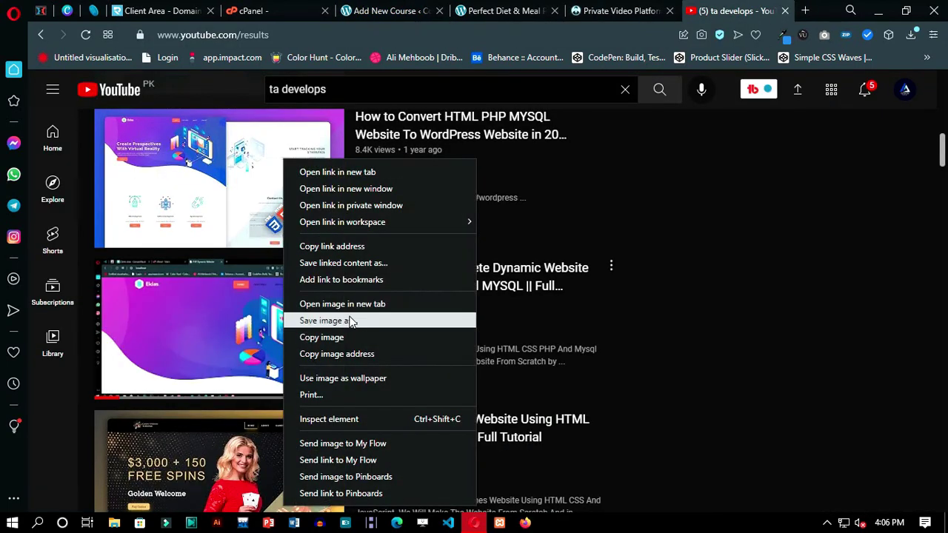
pyautogui.click(370, 248)
# Step: Go to the Hyperly video platform dashboard and close the YouTube results tab
pyautogui.hotkey('ctrl', 'shift', 'Tab')
pyautogui.scroll(5, 491, 200)
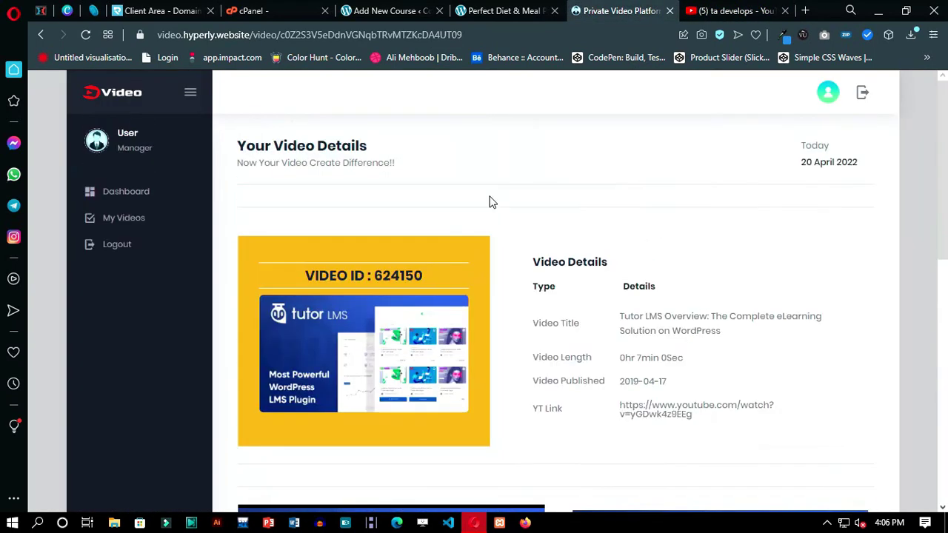
pyautogui.click(124, 194)
pyautogui.click(729, 10)
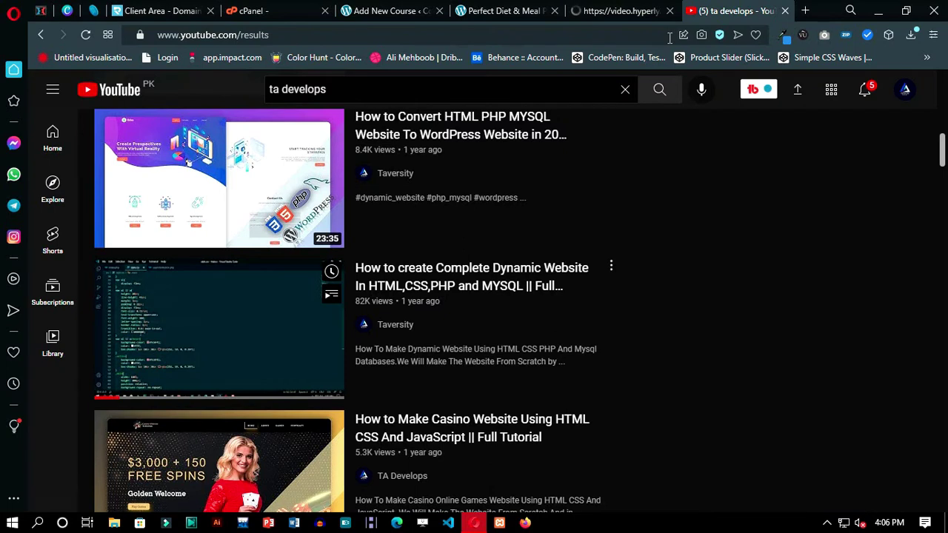
pyautogui.hotkey('ctrl', 'w')
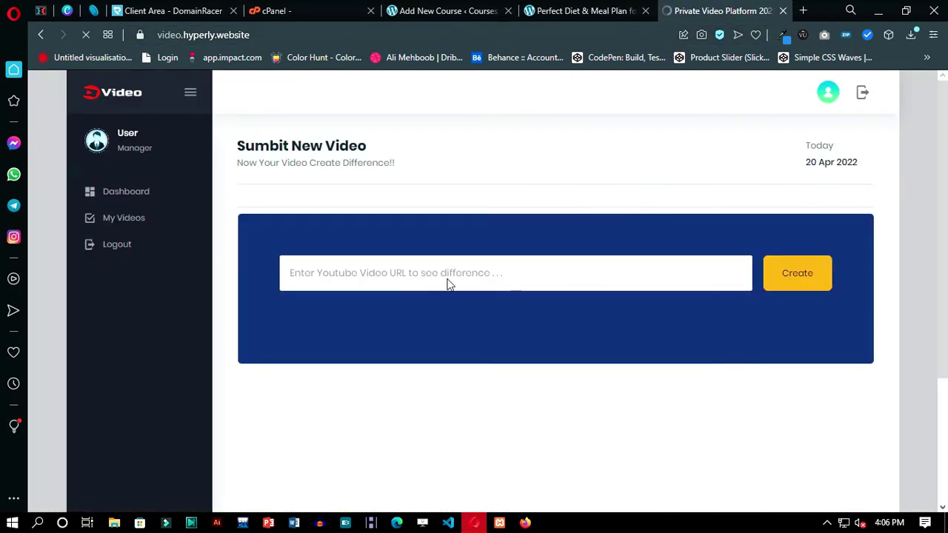
# Step: Create private video 624110 from the pasted YouTube link in Submit New Video
pyautogui.click(448, 278)
pyautogui.write('https://www.youtube.com/watch?v=xWG1Ydx8ha8&t=80s')
pyautogui.click(803, 281)
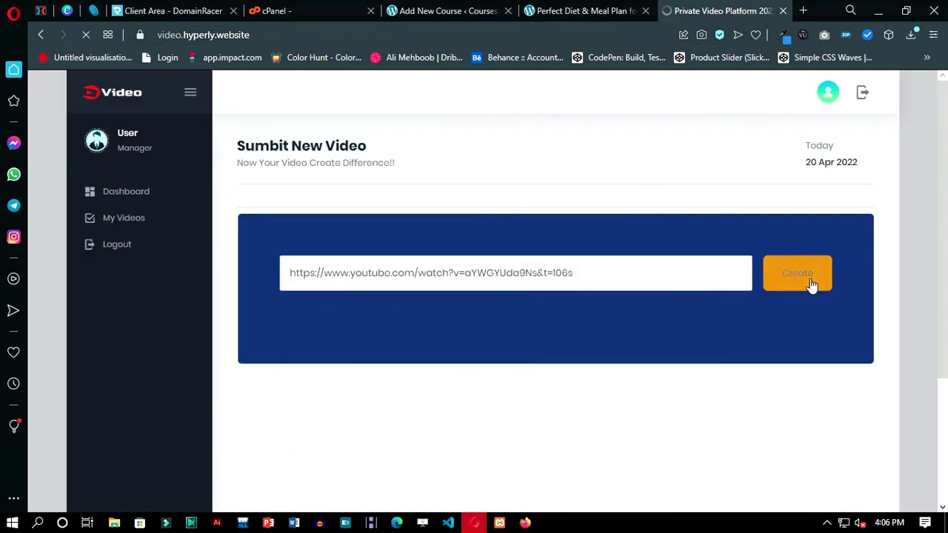
pyautogui.click(596, 12)
pyautogui.click(474, 11)
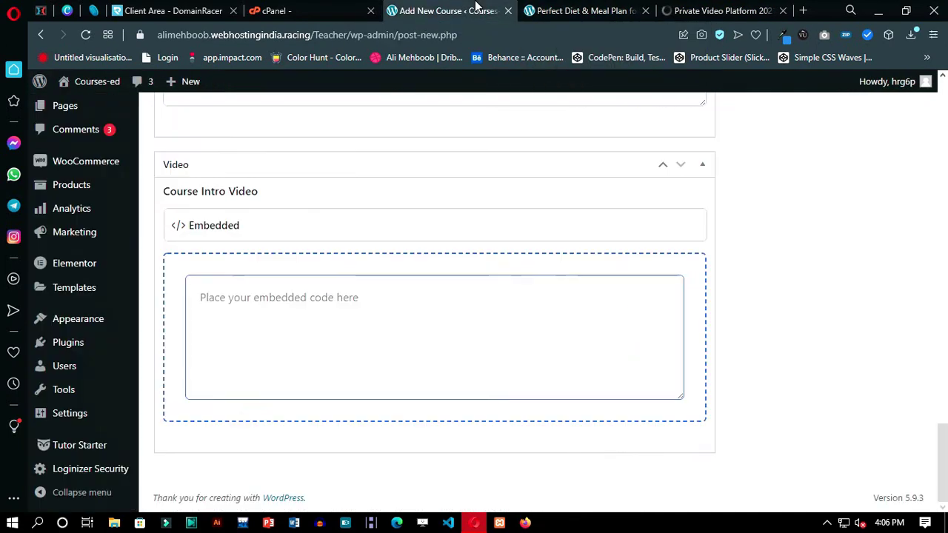
# Step: Select the Theme #1 iframe embed code under Video Source Code
pyautogui.click(676, 10)
pyautogui.scroll(-3, 496, 171)
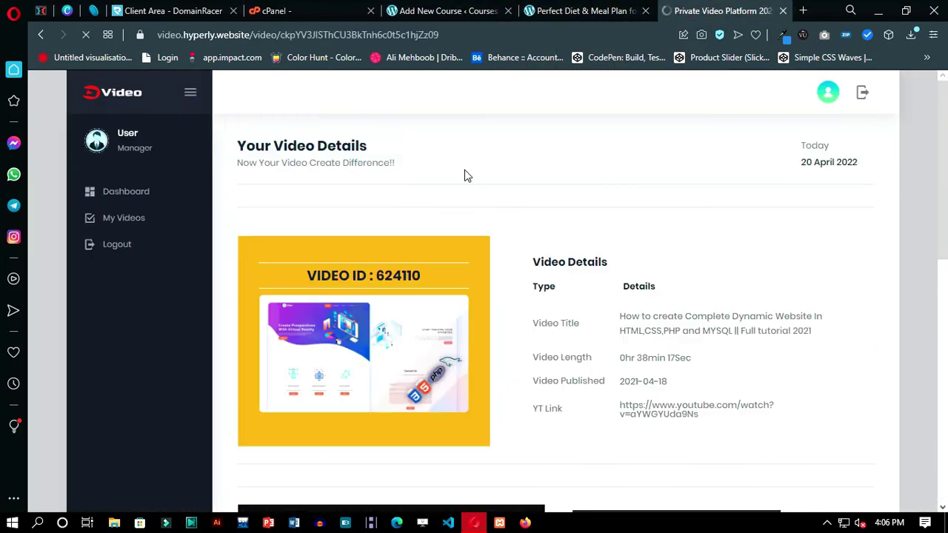
pyautogui.scroll(-8, 464, 170)
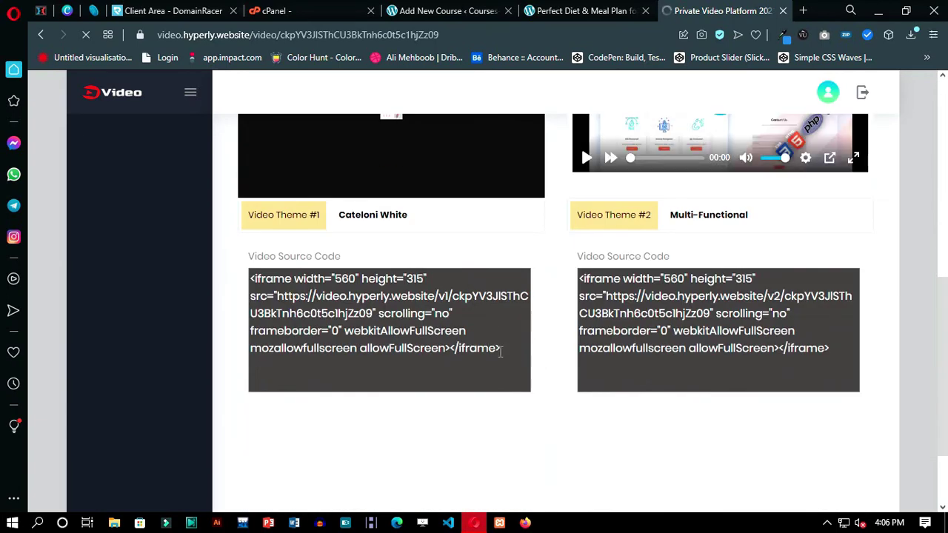
pyautogui.moveTo(502, 350); pyautogui.dragTo(250, 277)
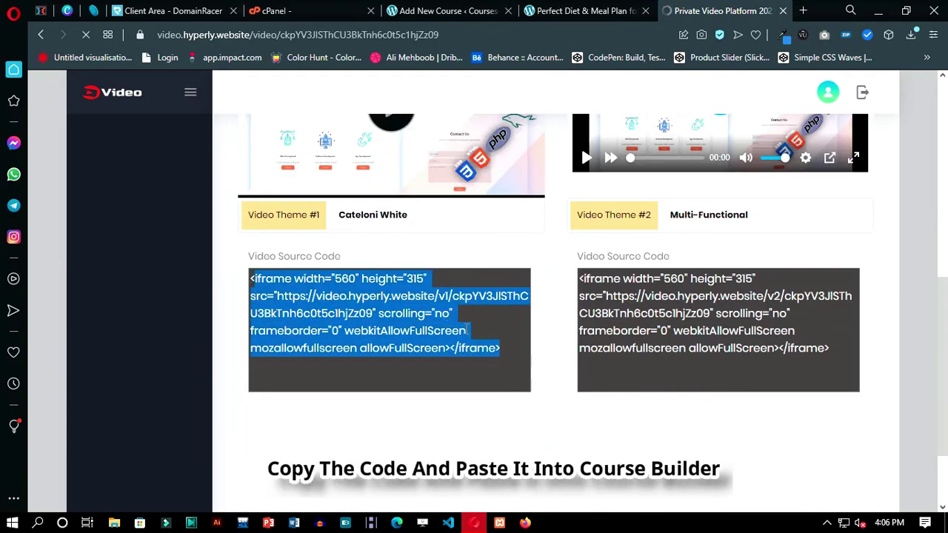
pyautogui.moveTo(502, 350); pyautogui.dragTo(246, 287)
pyautogui.click(445, 10)
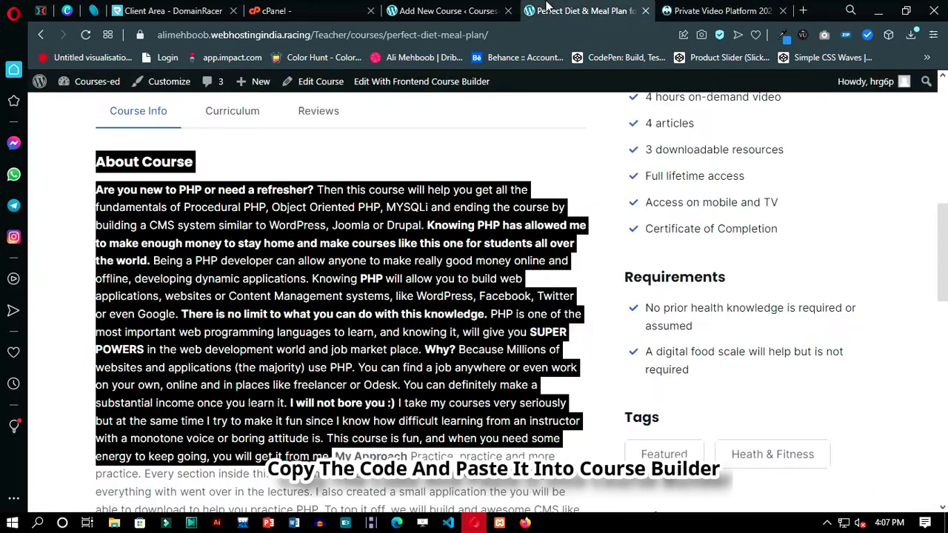
# Step: Paste the Hyperly iframe code into the course intro video's embedded-code box
pyautogui.scroll(-10, 296, 330)
pyautogui.click(275, 312)
pyautogui.hotkey('ctrl', 'v')
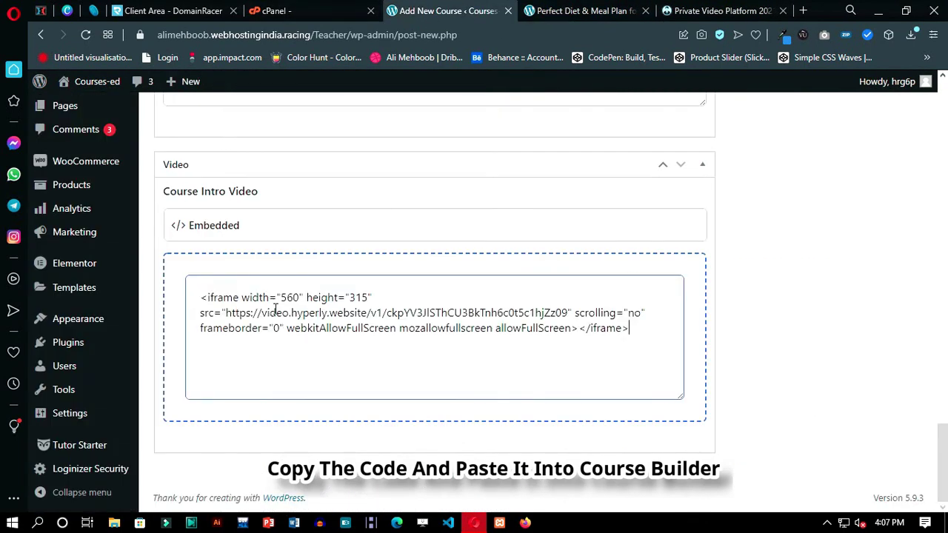
pyautogui.scroll(10, 757, 275)
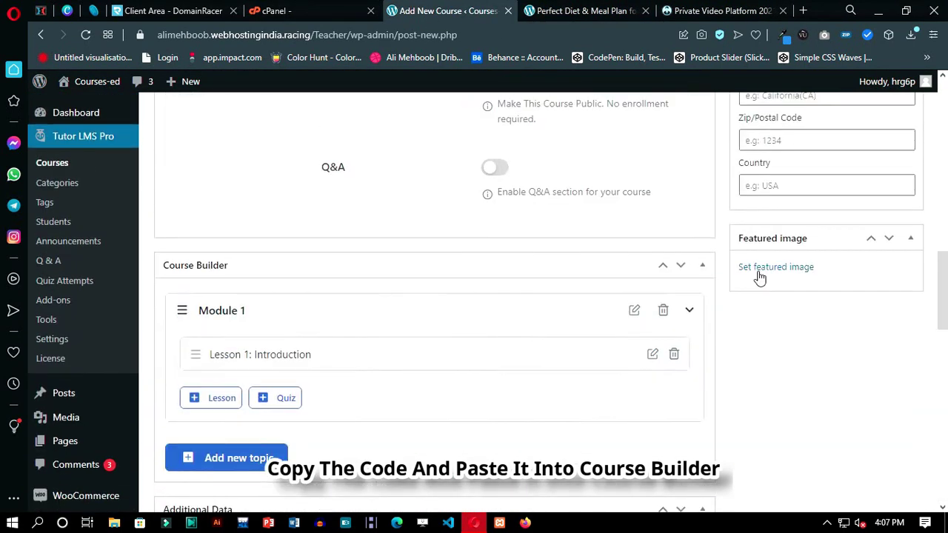
# Step: Set the camera photo from the Media Library as the course's featured image
pyautogui.click(810, 276)
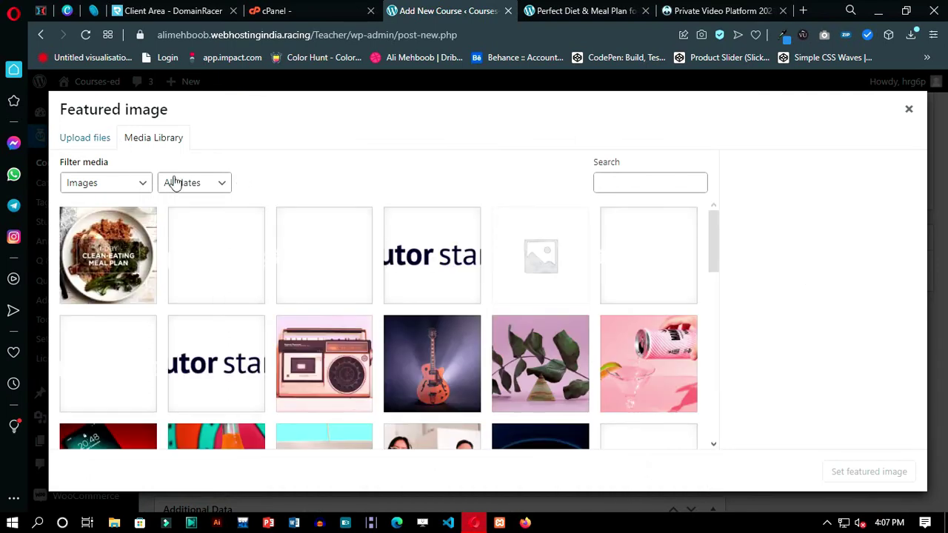
pyautogui.scroll(-4, 326, 275)
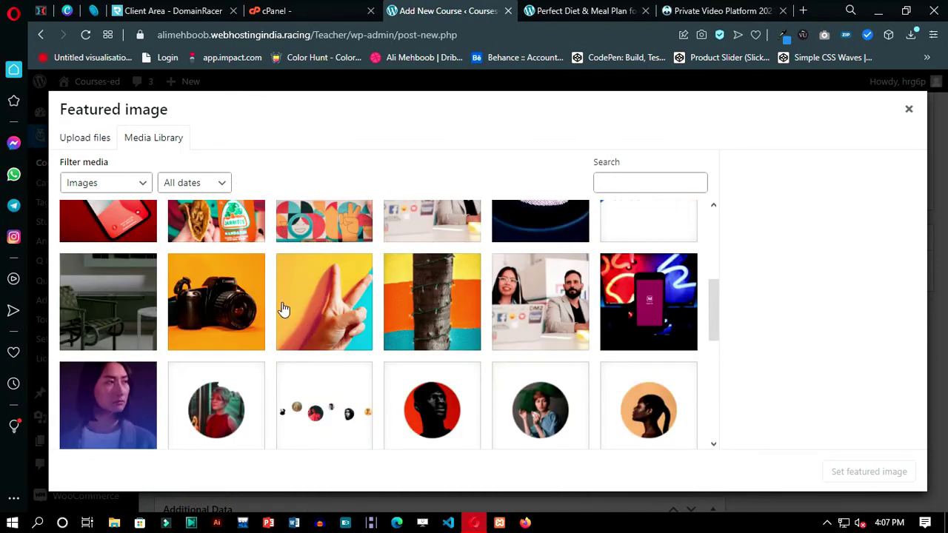
pyautogui.click(241, 309)
pyautogui.click(854, 472)
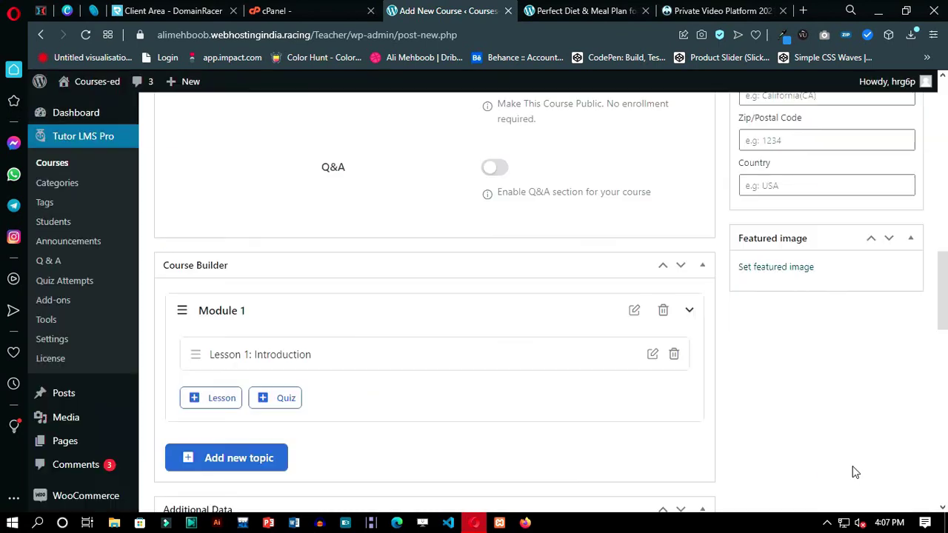
pyautogui.scroll(10, 827, 413)
pyautogui.scroll(10, 827, 347)
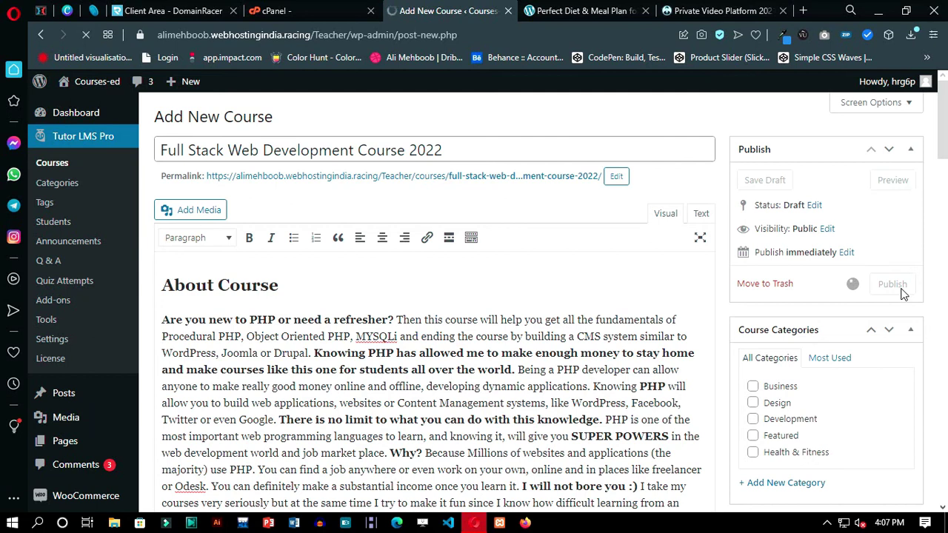
# Step: Check the live Perfect Diet course page, then return to the course editor
pyautogui.click(585, 10)
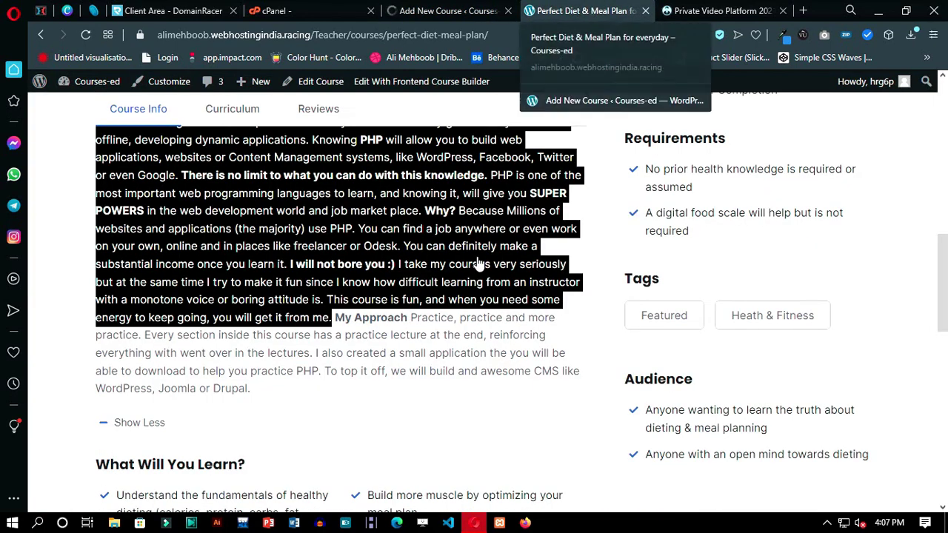
pyautogui.scroll(6, 466, 271)
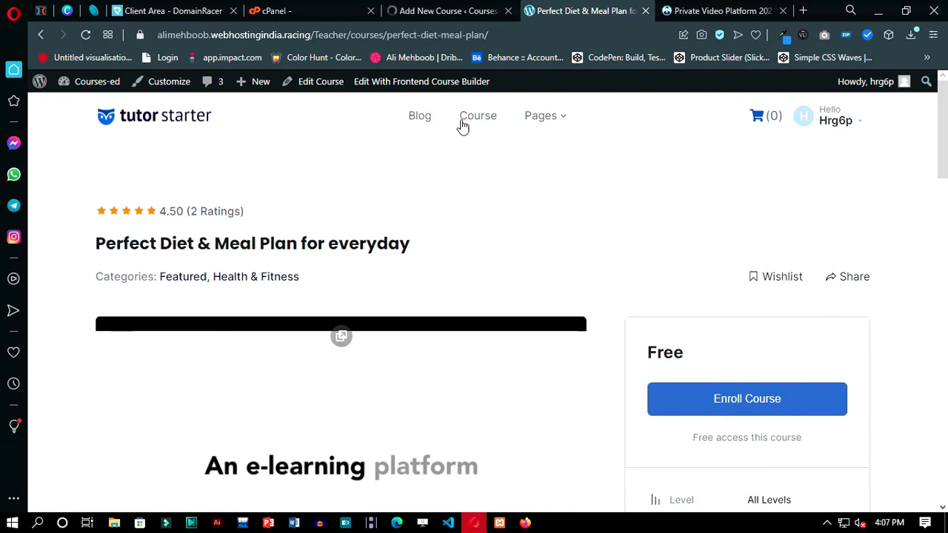
pyautogui.click(468, 10)
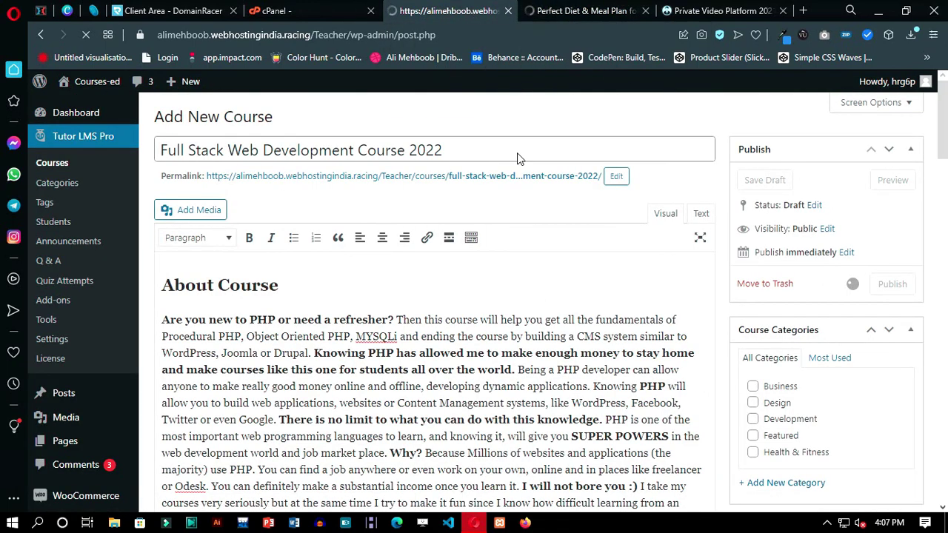
# Step: Confirm the Full Stack course card with its camera image in the listing, then go home
pyautogui.click(548, 11)
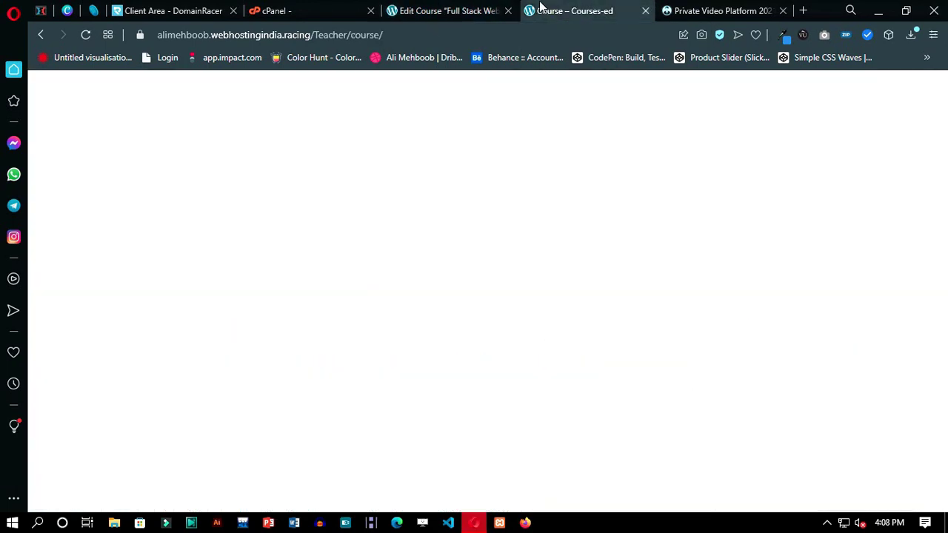
pyautogui.scroll(-4, 319, 286)
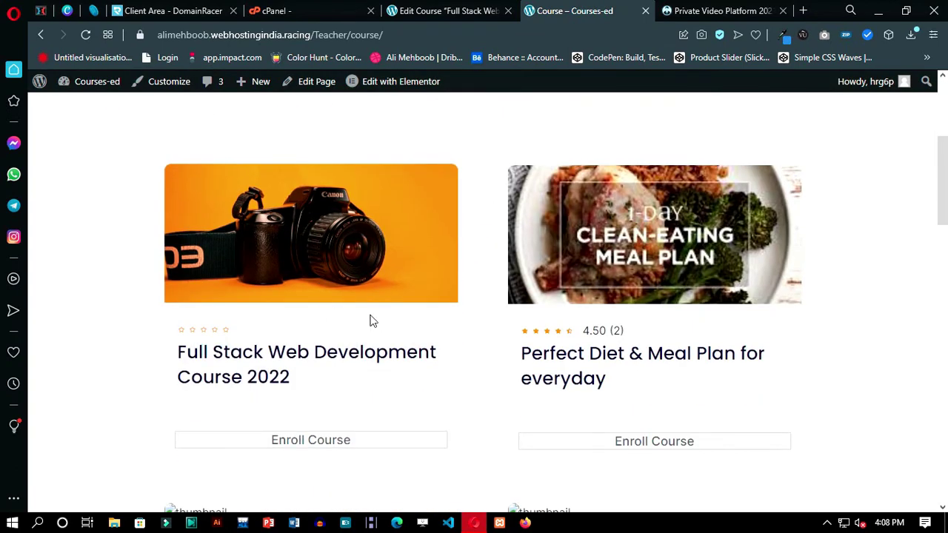
pyautogui.scroll(-1, 296, 371)
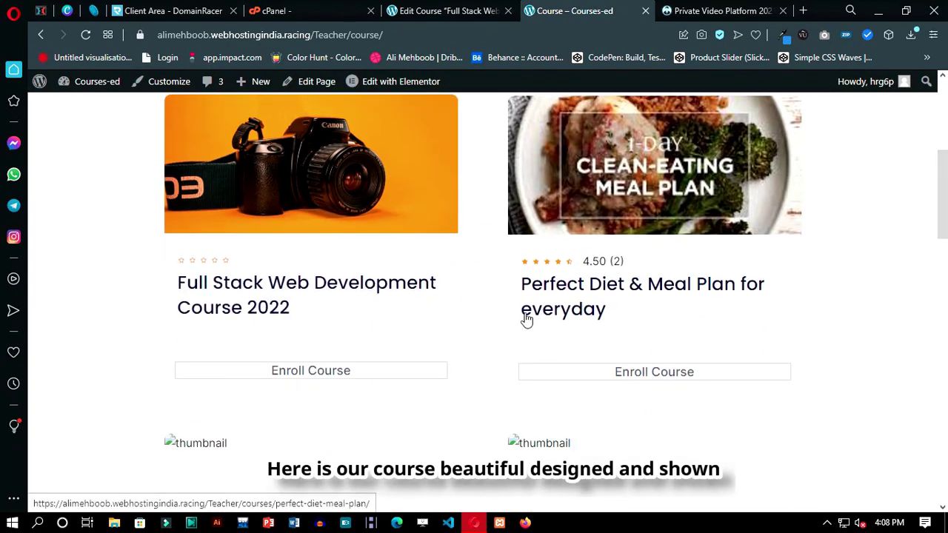
pyautogui.scroll(-4, 525, 318)
pyautogui.scroll(9, 493, 307)
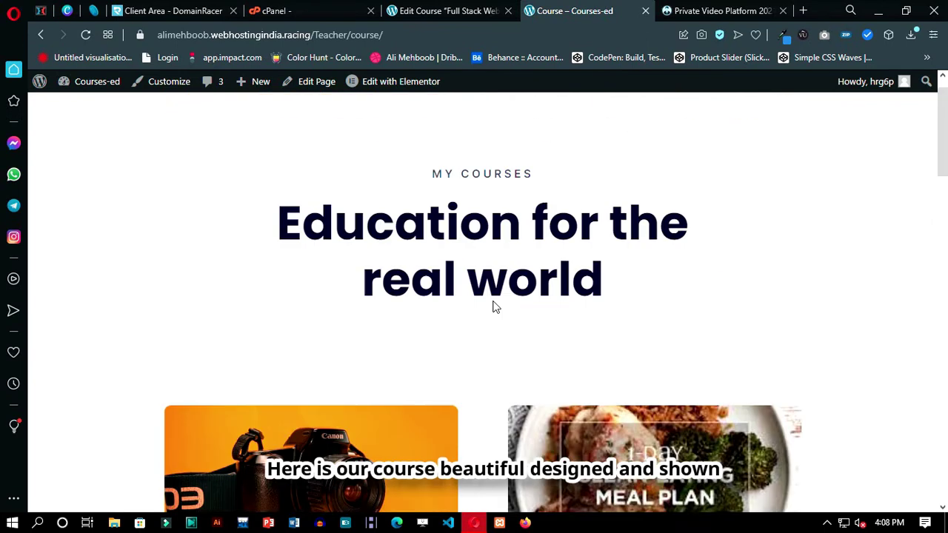
pyautogui.click(170, 123)
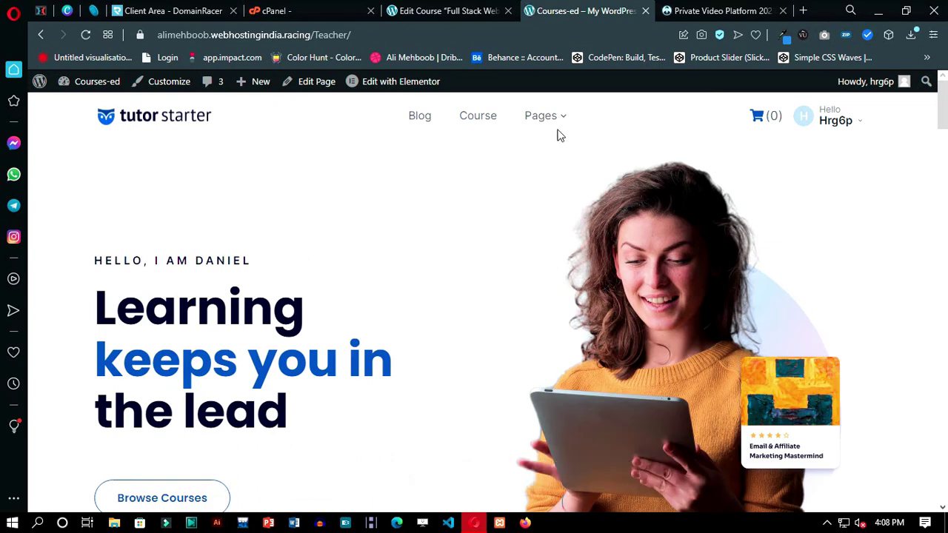
# Step: Open the prebuilt About me page and scroll through it
pyautogui.moveTo(564, 122)
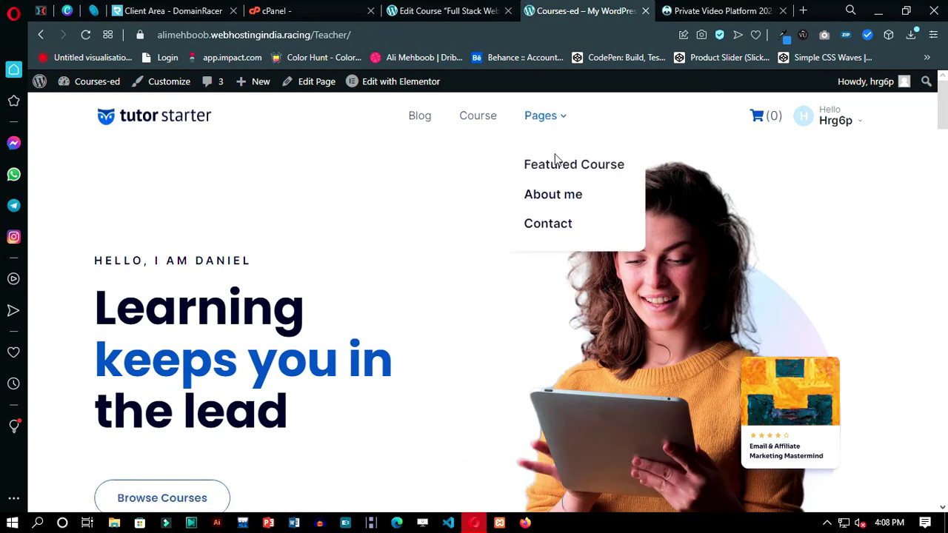
pyautogui.rightClick(533, 195)
pyautogui.click(533, 195)
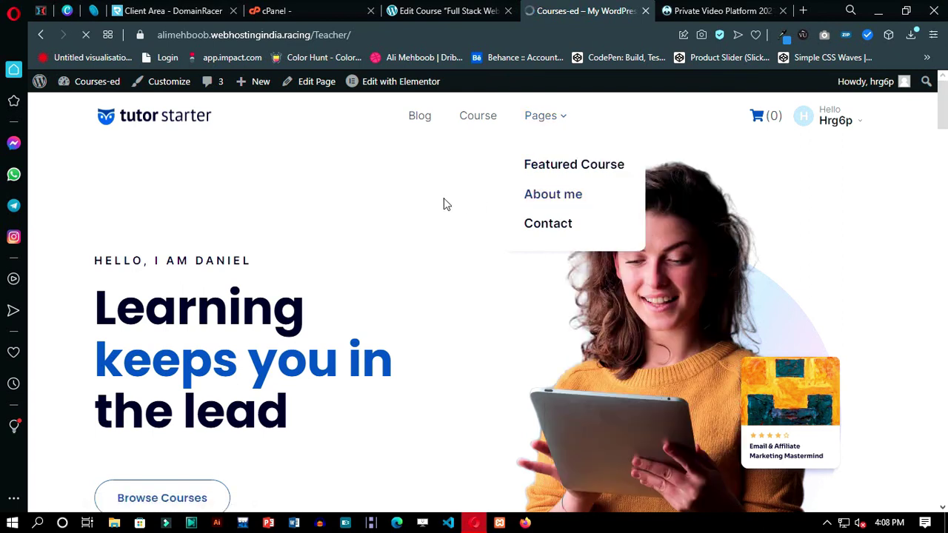
pyautogui.scroll(-10, 444, 204)
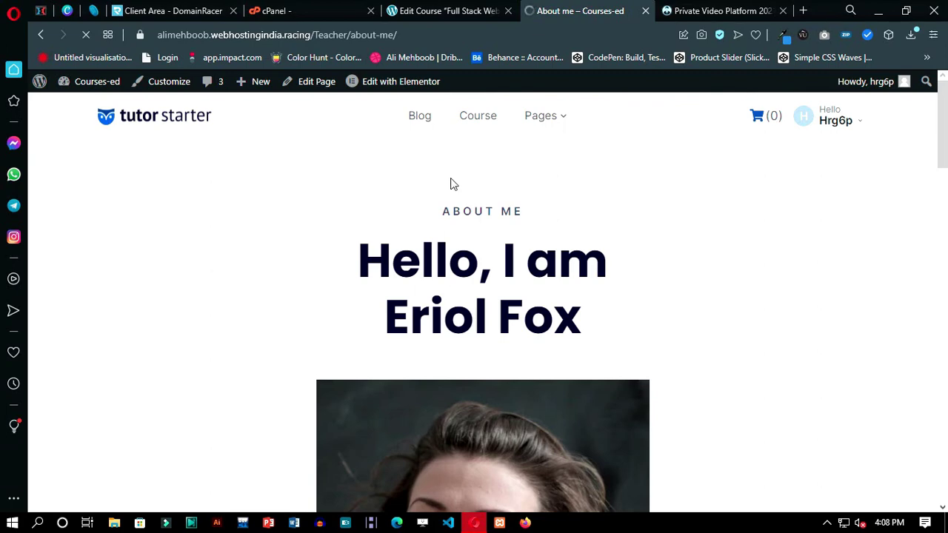
pyautogui.scroll(-12, 453, 184)
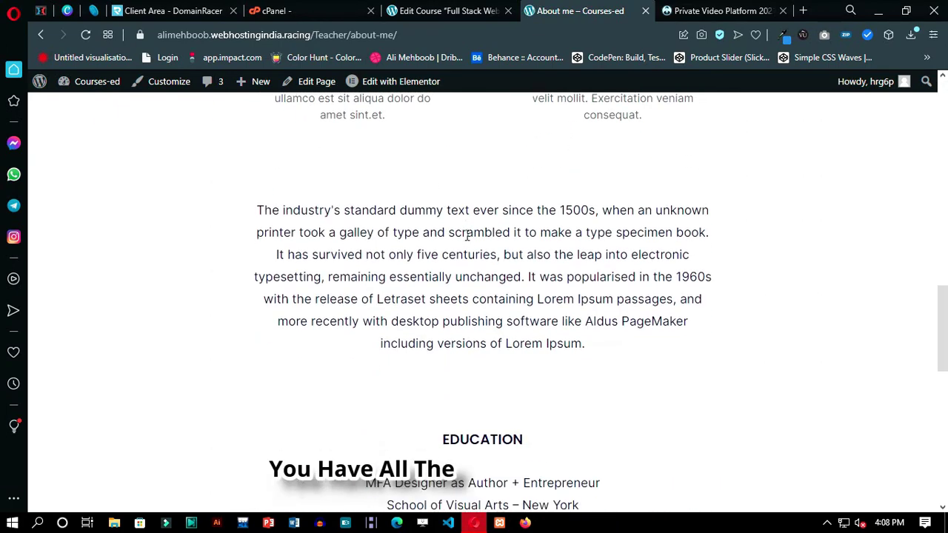
pyautogui.scroll(-8, 468, 234)
pyautogui.scroll(10, 476, 233)
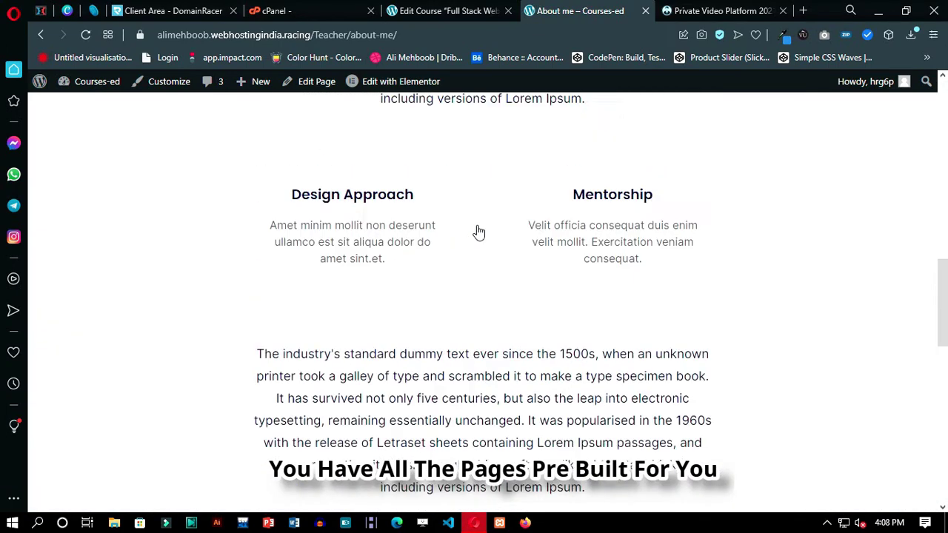
pyautogui.scroll(10, 478, 232)
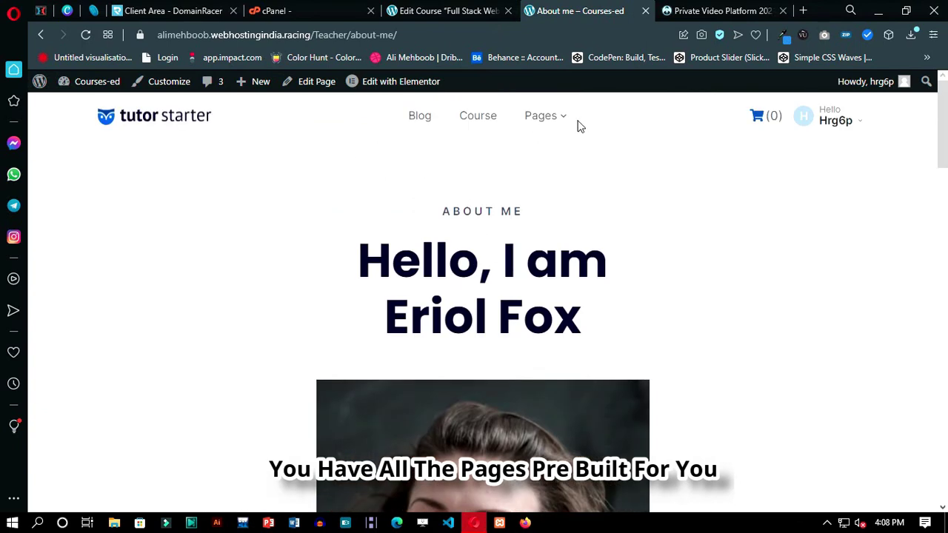
# Step: Return to the Edit Course screen for the Full Stack course
pyautogui.moveTo(557, 123)
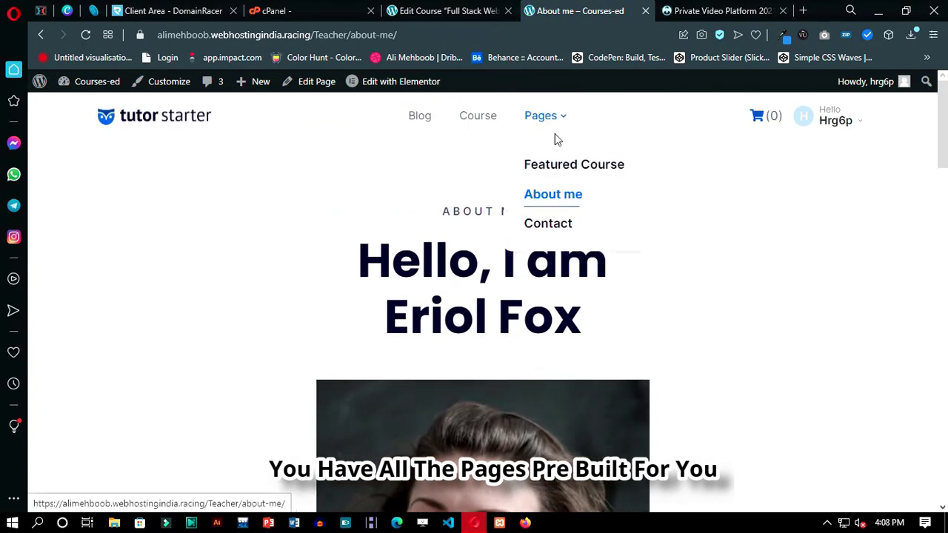
pyautogui.click(554, 194)
pyautogui.hotkey('ctrl', 'shift', 'Tab')
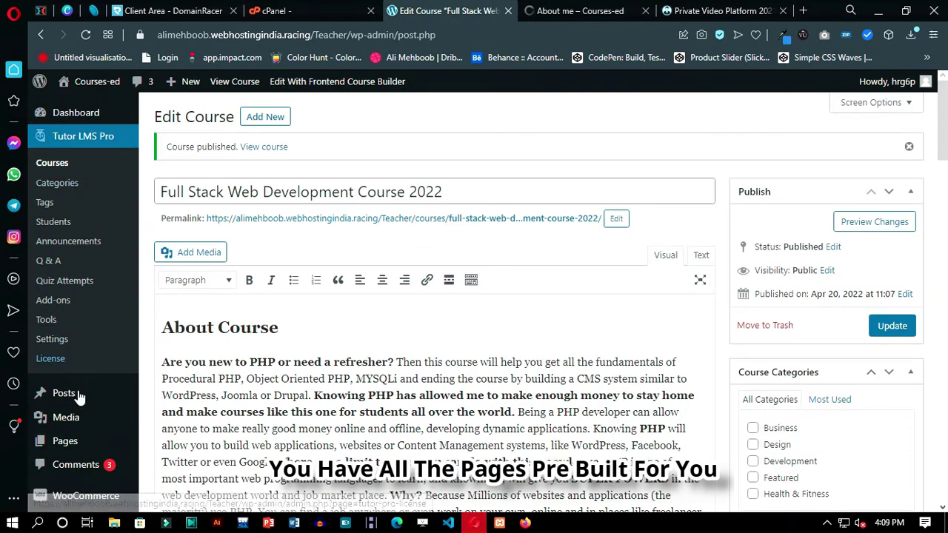
# Step: Browse the list of all 23 site pages under Pages > All Pages
pyautogui.moveTo(72, 442)
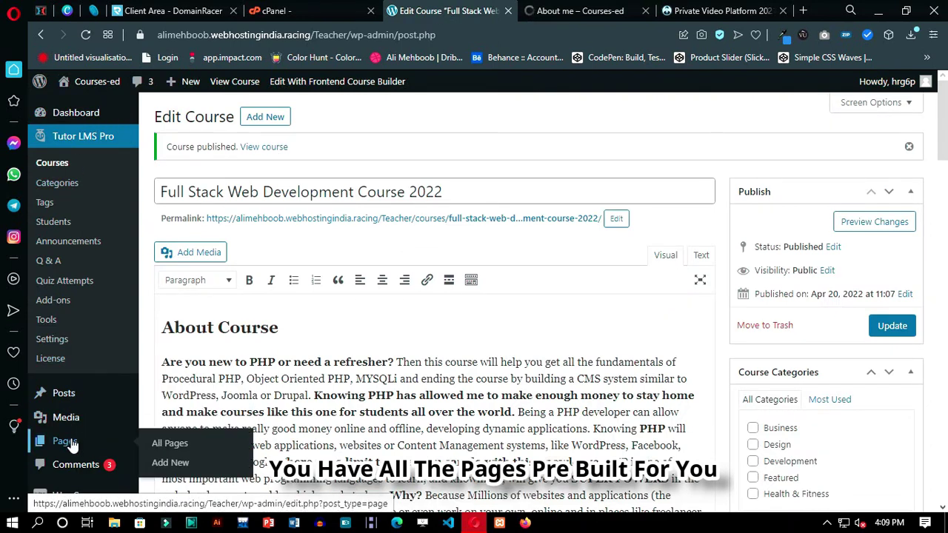
pyautogui.click(174, 435)
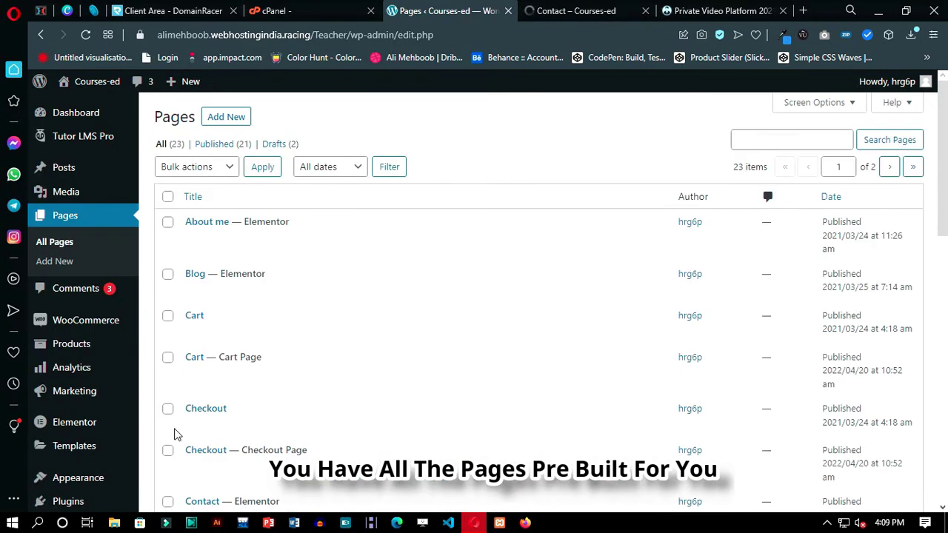
pyautogui.scroll(-3, 256, 338)
pyautogui.scroll(-1, 256, 338)
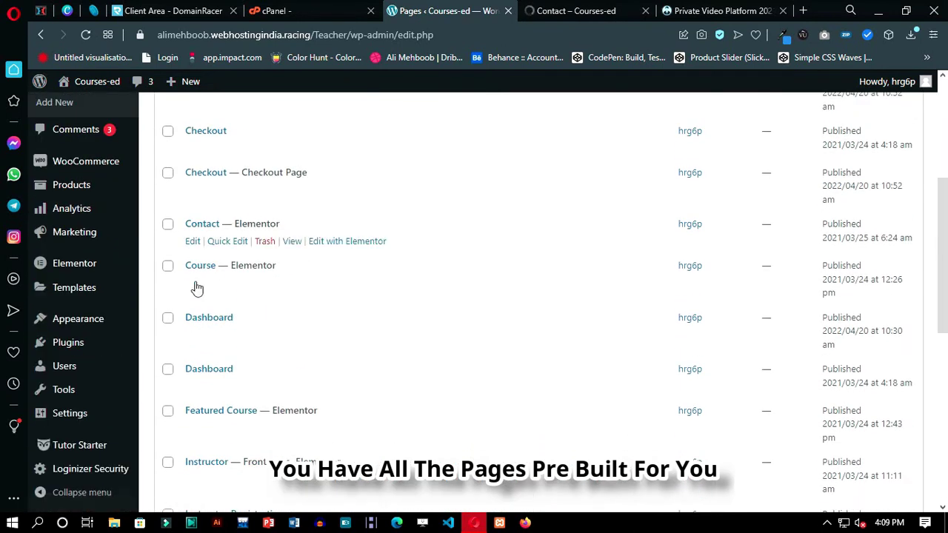
pyautogui.scroll(-3, 230, 296)
pyautogui.scroll(-4, 222, 360)
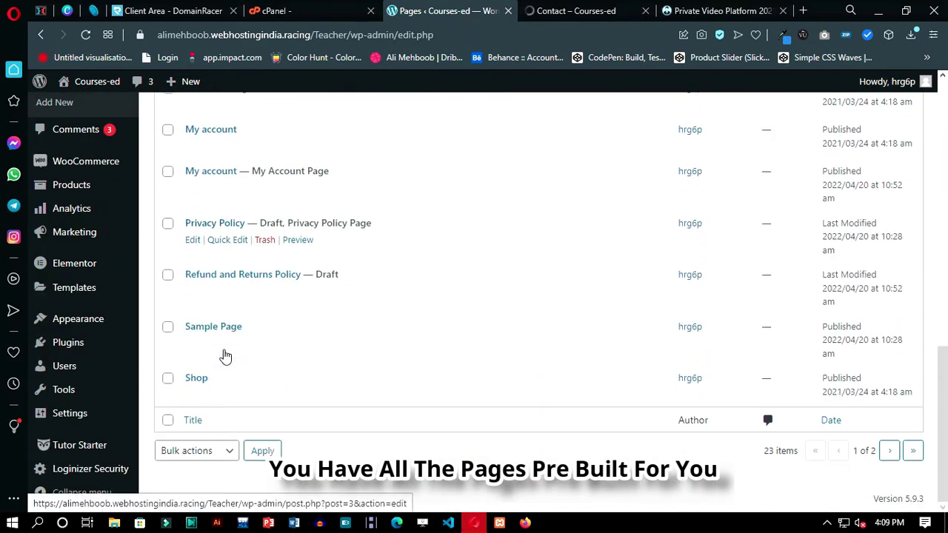
pyautogui.scroll(2, 212, 322)
pyautogui.scroll(10, 212, 322)
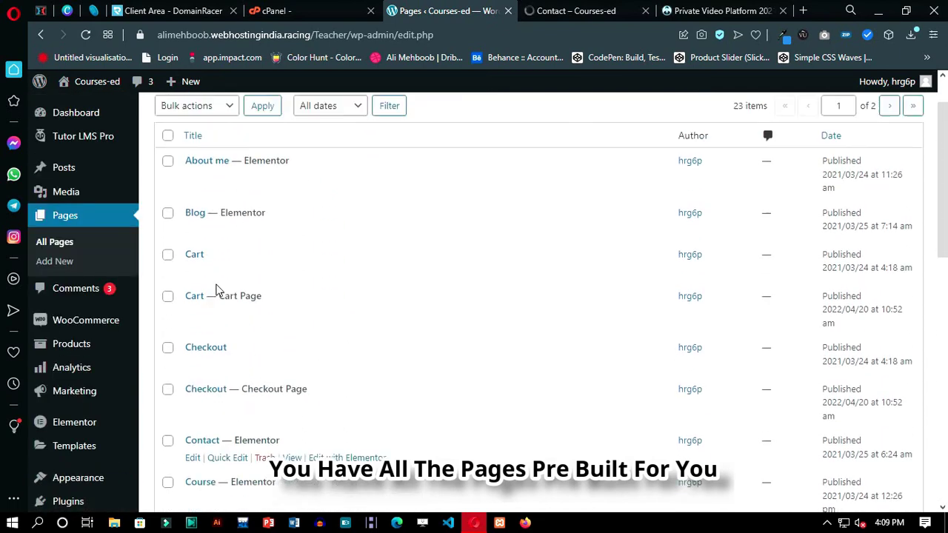
pyautogui.scroll(-1, 227, 275)
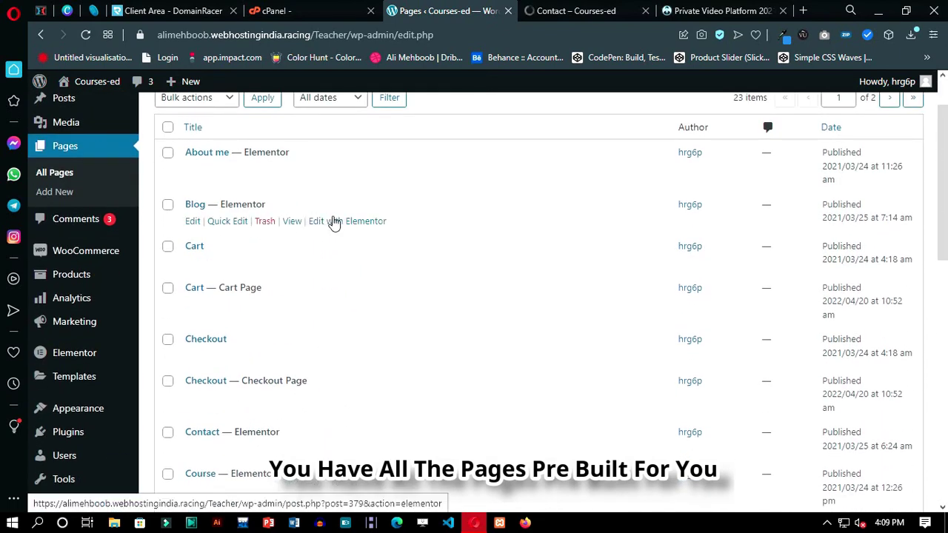
# Step: Open Blog in Elementor, then view the Contact page's Let's Be Friends form
pyautogui.click(347, 221)
pyautogui.click(539, 9)
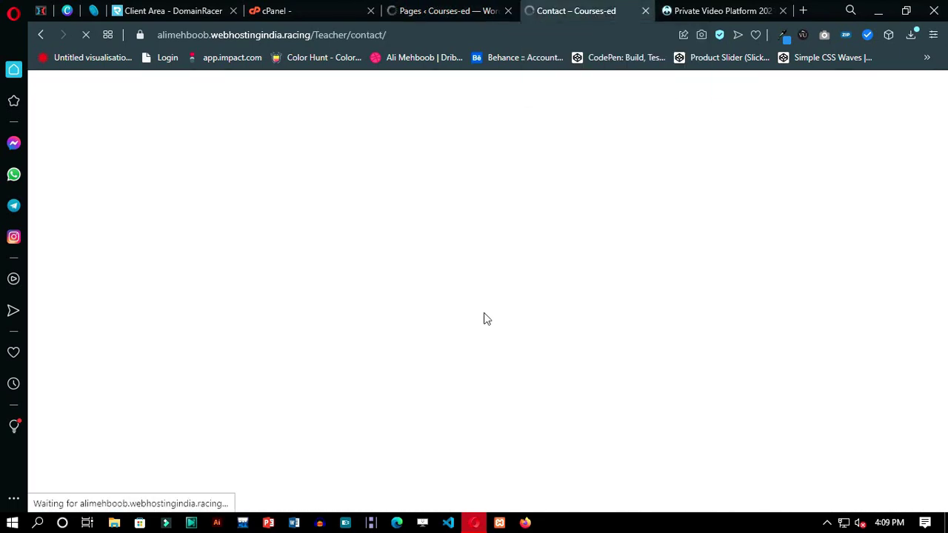
pyautogui.scroll(-7, 393, 381)
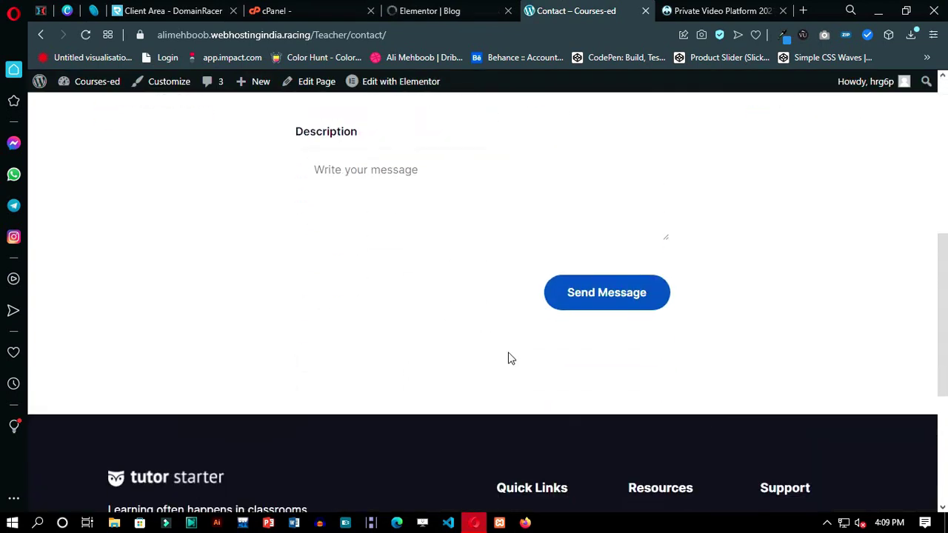
pyautogui.scroll(4, 493, 368)
pyautogui.scroll(3, 368, 238)
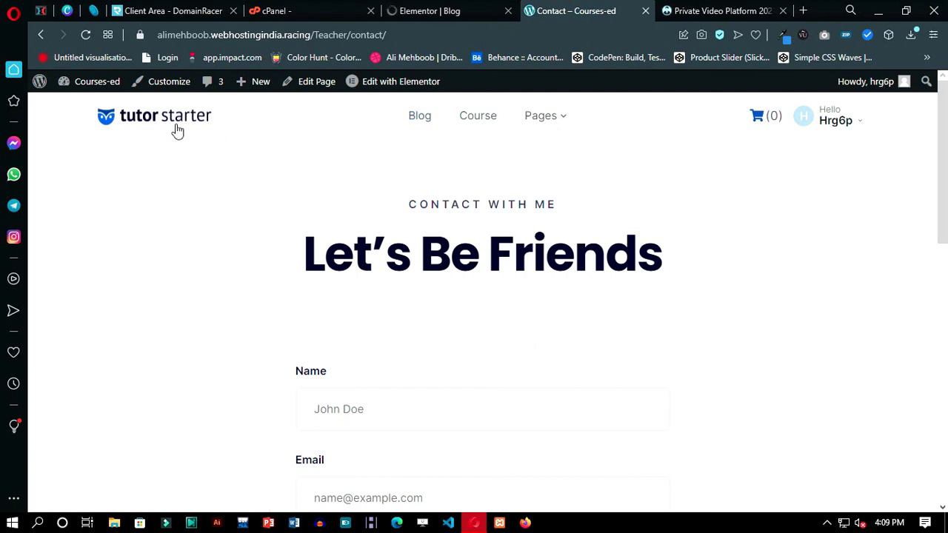
pyautogui.click(421, 119)
# Step: Switch to the live 'Story About Design' blog page tab and scroll its posts
pyautogui.click(425, 13)
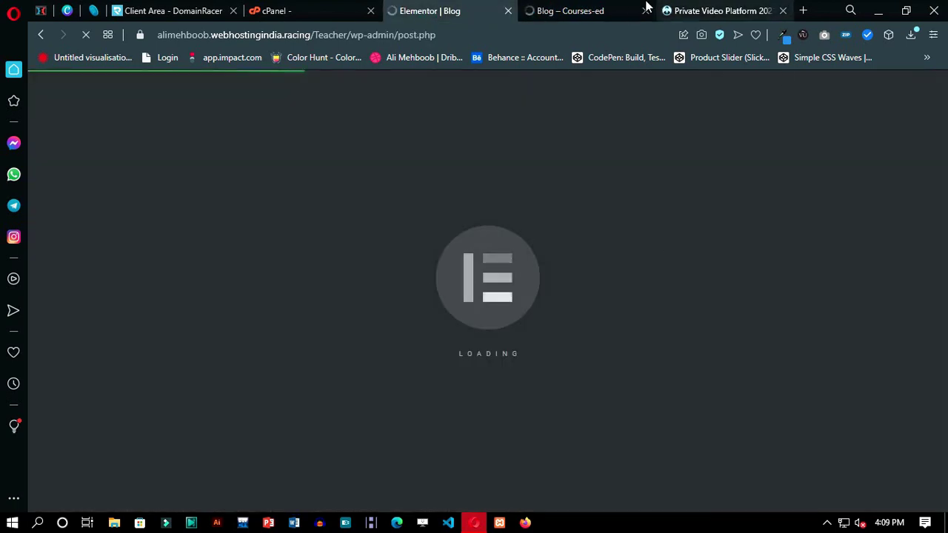
pyautogui.click(586, 9)
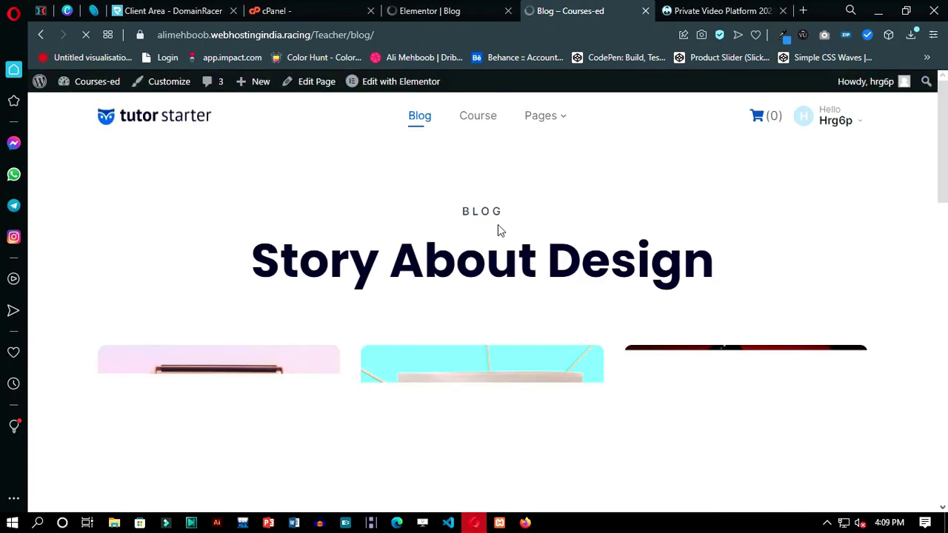
pyautogui.scroll(-5, 429, 241)
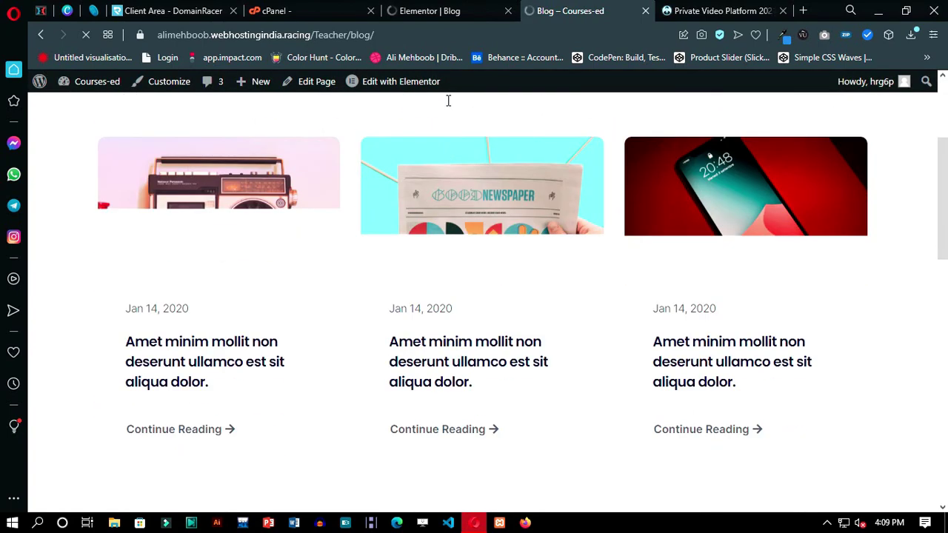
pyautogui.scroll(5, 365, 136)
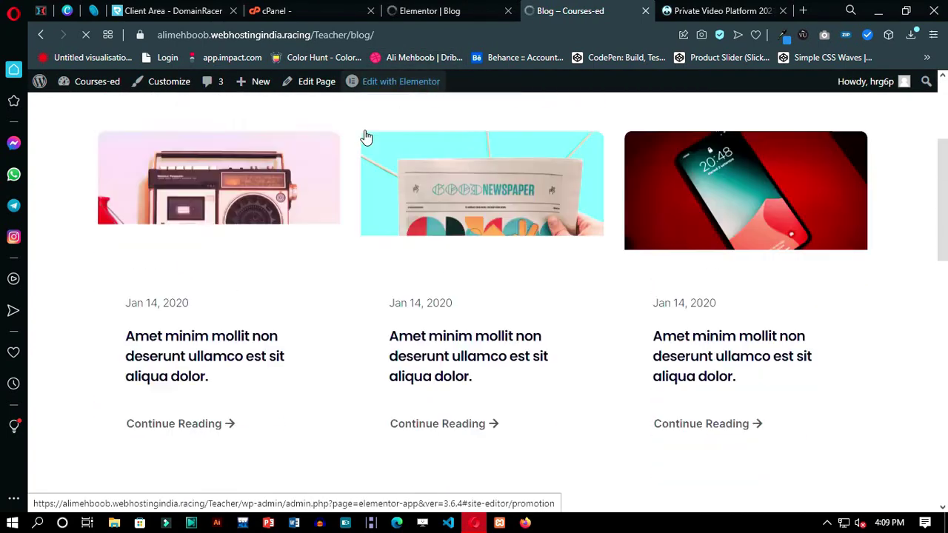
# Step: Close the Elementor Blog editor tab and browse the sample posts grid
pyautogui.click(507, 11)
pyautogui.scroll(-8, 330, 208)
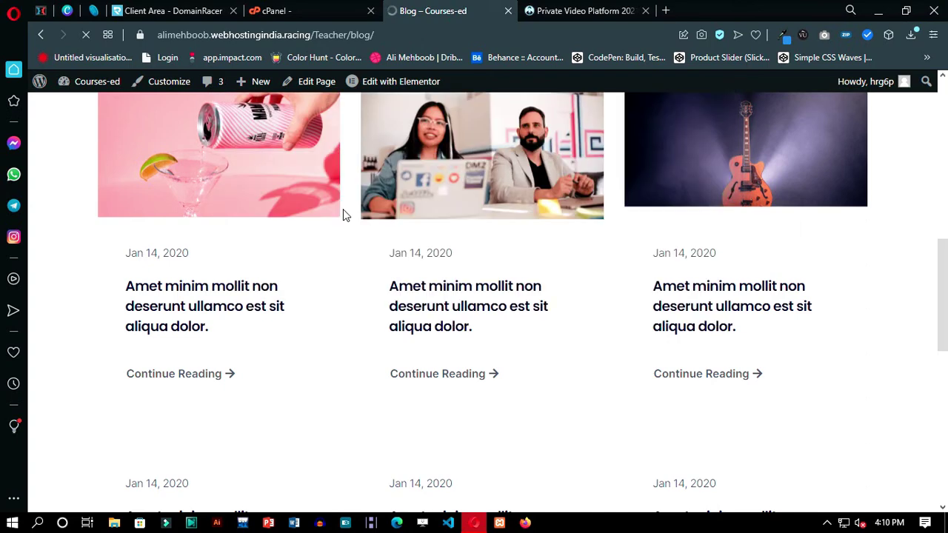
pyautogui.scroll(10, 343, 215)
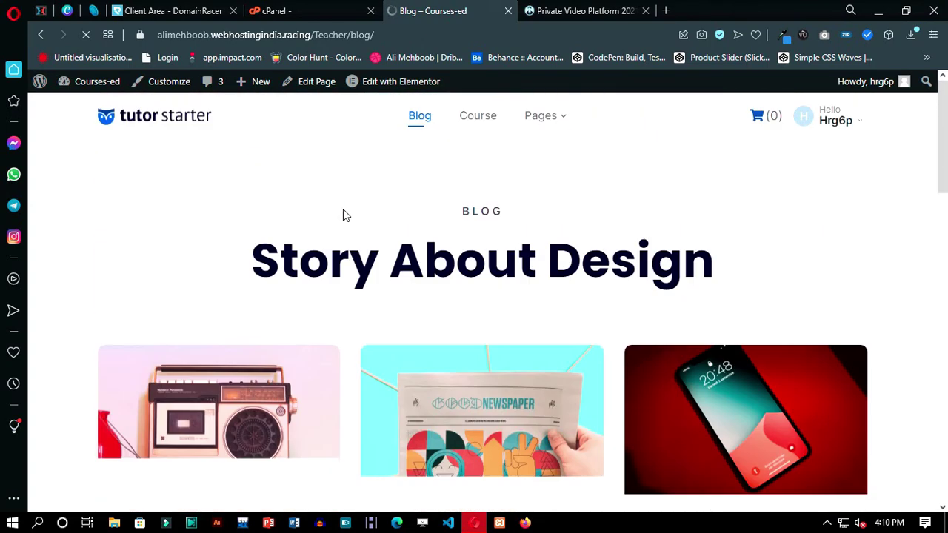
pyautogui.scroll(-8, 343, 214)
pyautogui.scroll(-4, 343, 214)
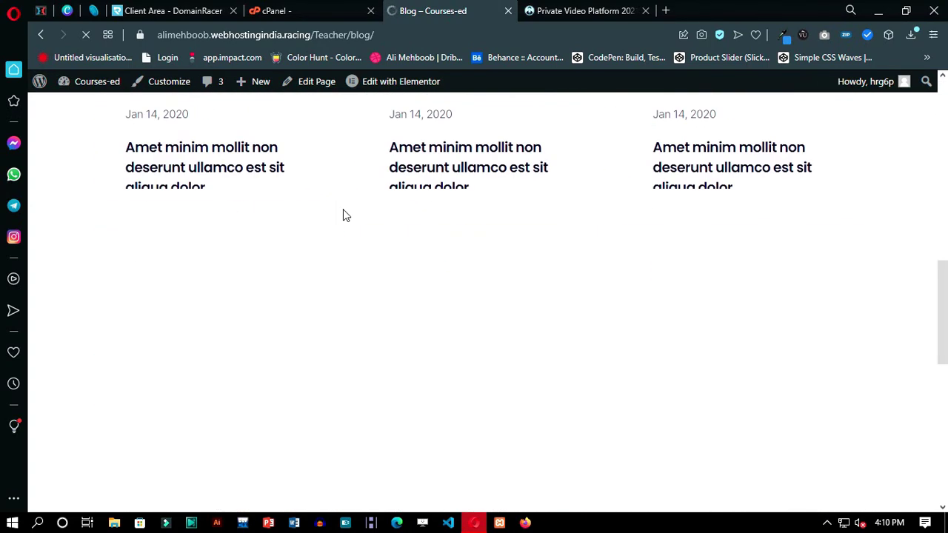
pyautogui.scroll(-6, 343, 215)
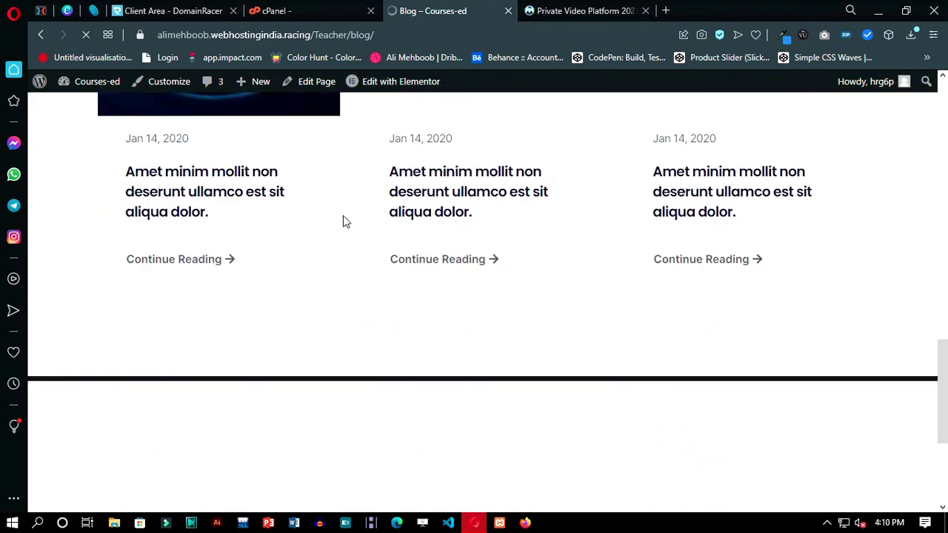
pyautogui.scroll(15, 343, 215)
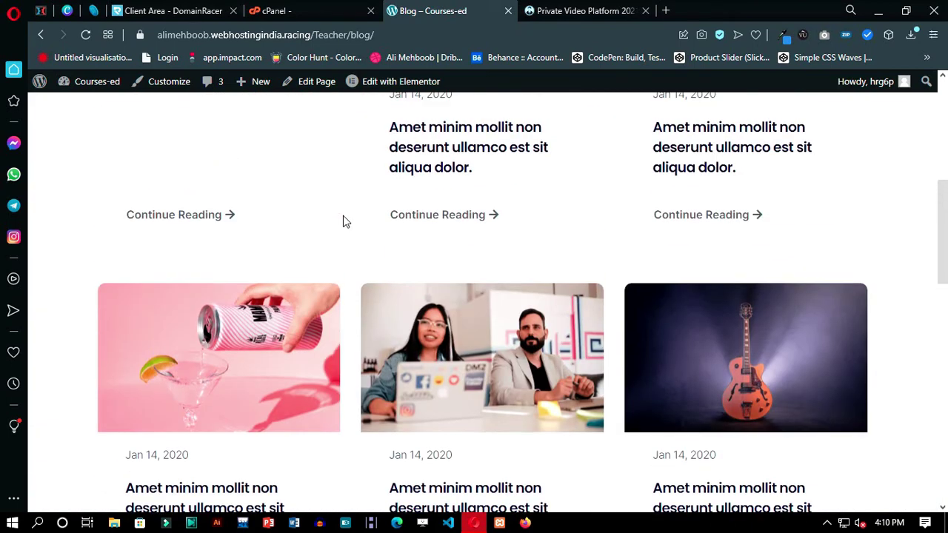
# Step: Show the Course page with the Full Stack Web Development Course 2022 and Perfect Diet cards
pyautogui.moveTo(450, 83)
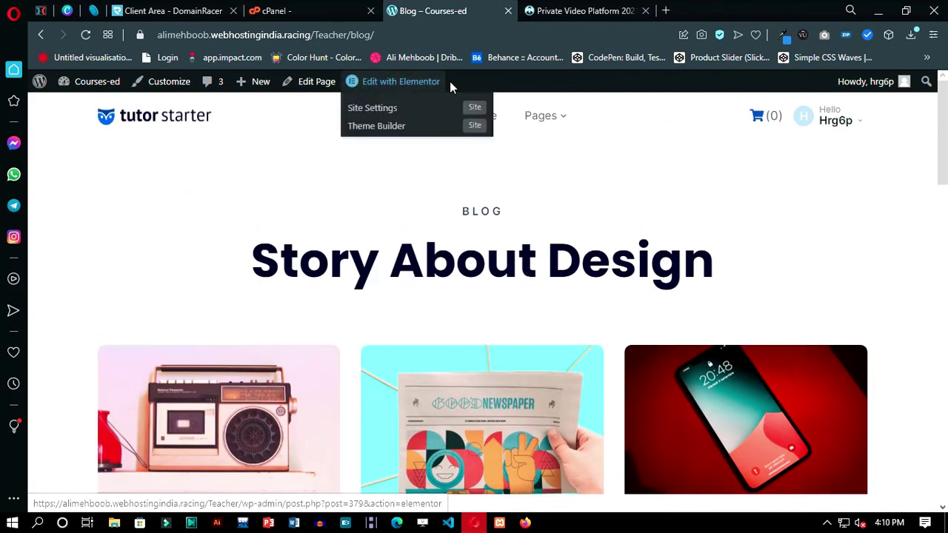
pyautogui.click(408, 83)
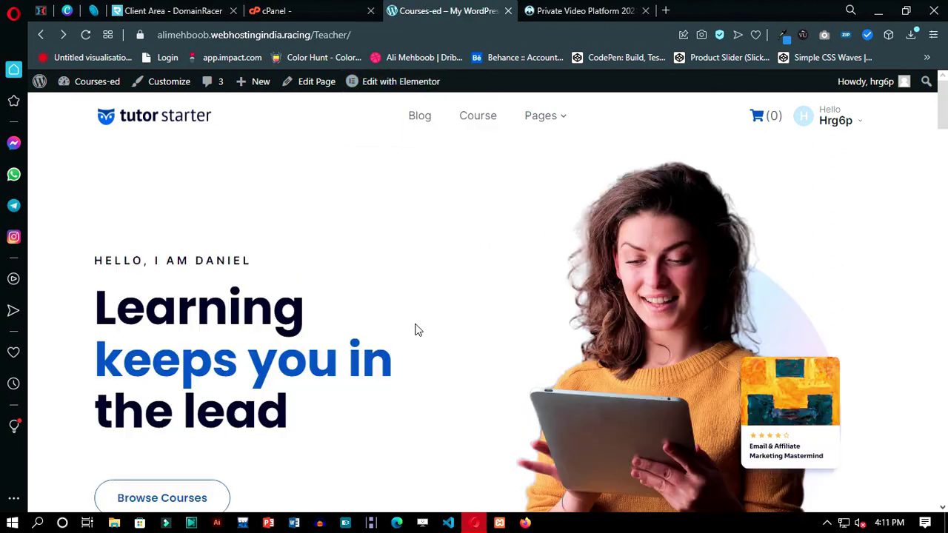
pyautogui.scroll(-8, 493, 195)
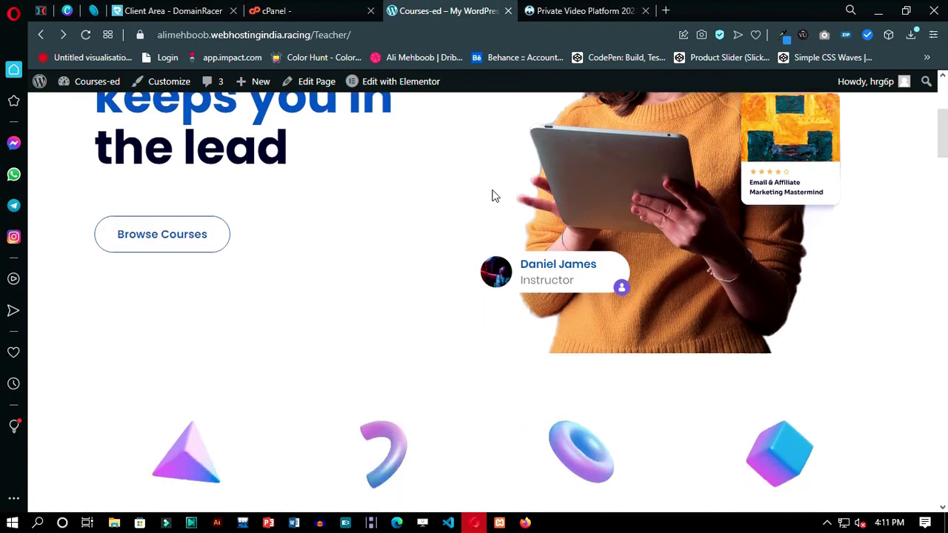
pyautogui.scroll(8, 493, 194)
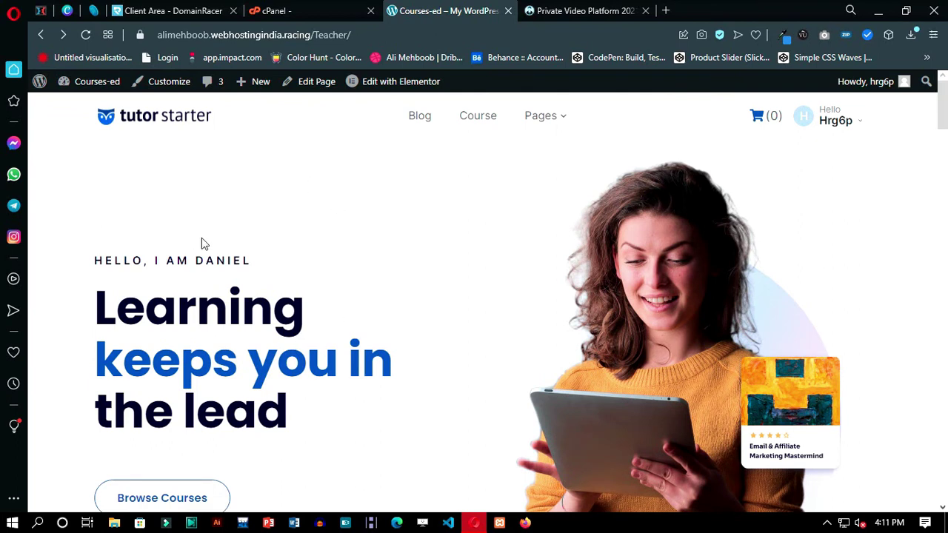
pyautogui.scroll(-8, 204, 243)
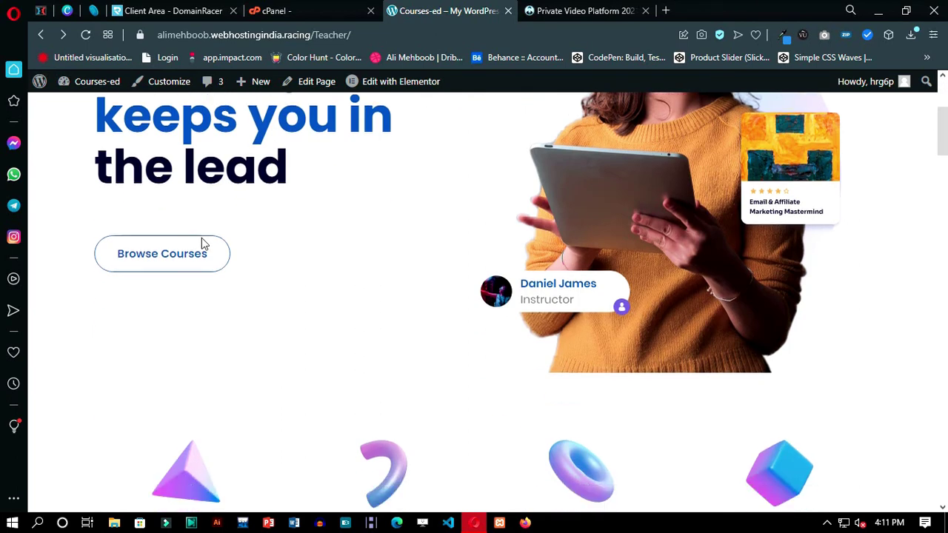
pyautogui.scroll(-15, 201, 239)
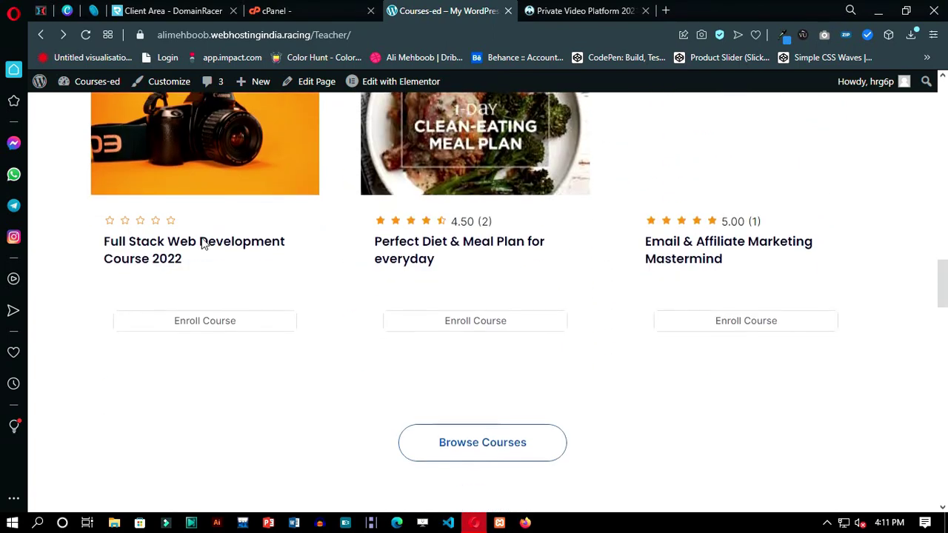
pyautogui.scroll(-12, 204, 244)
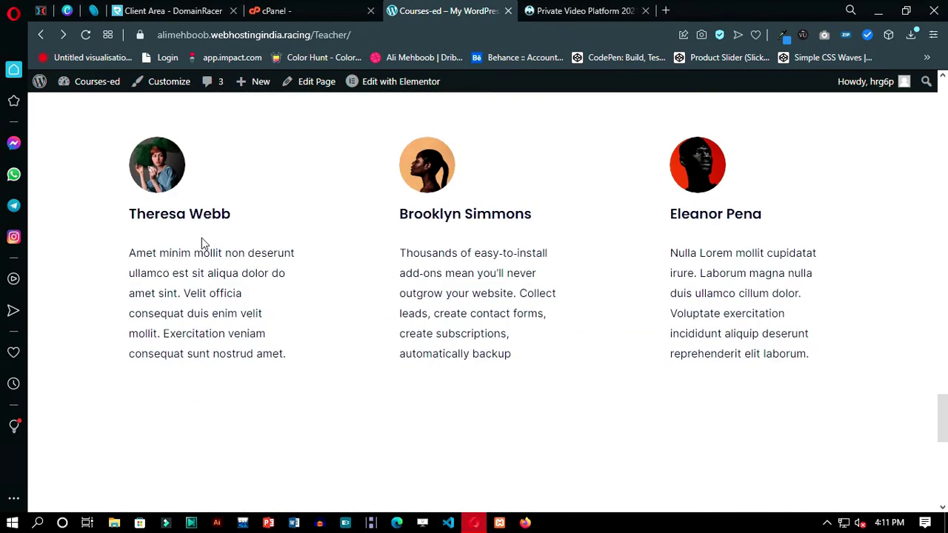
pyautogui.scroll(5, 205, 244)
pyautogui.scroll(20, 204, 243)
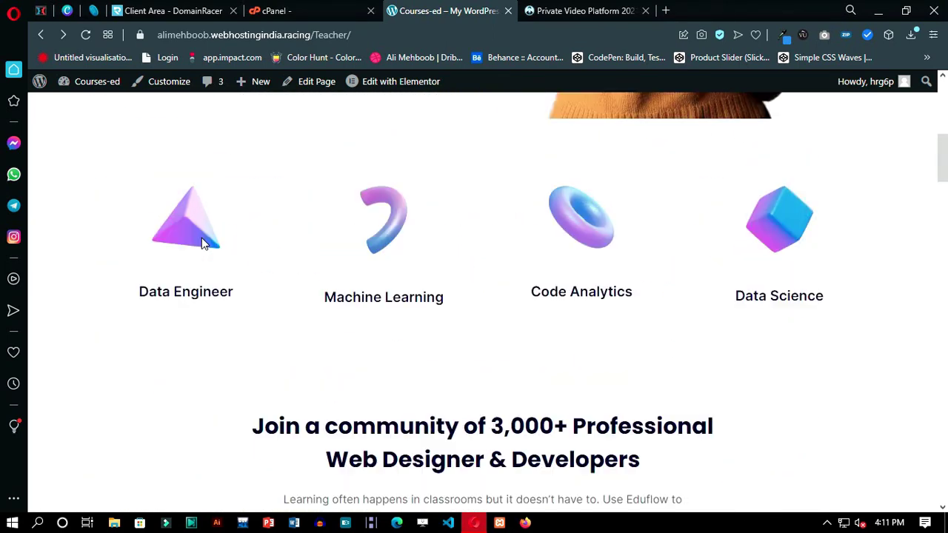
pyautogui.click(490, 125)
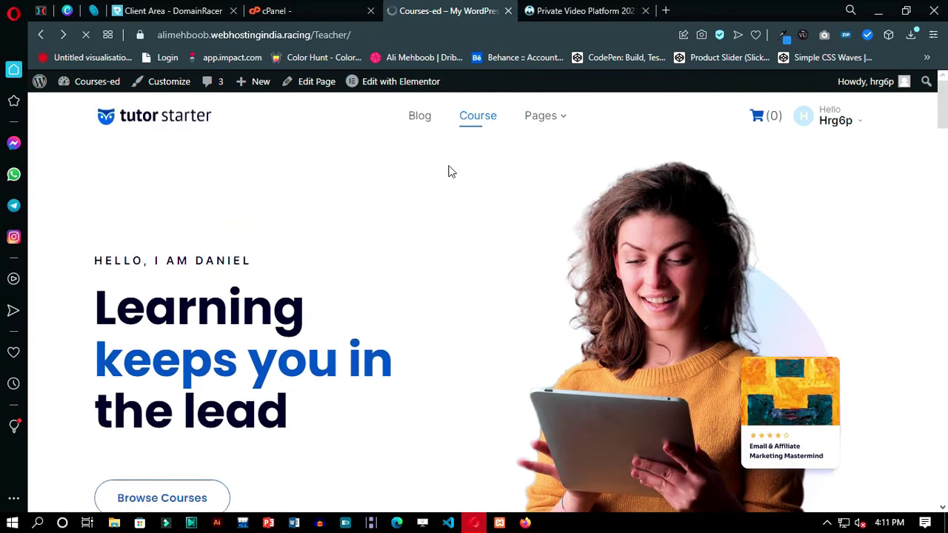
pyautogui.scroll(-4, 449, 172)
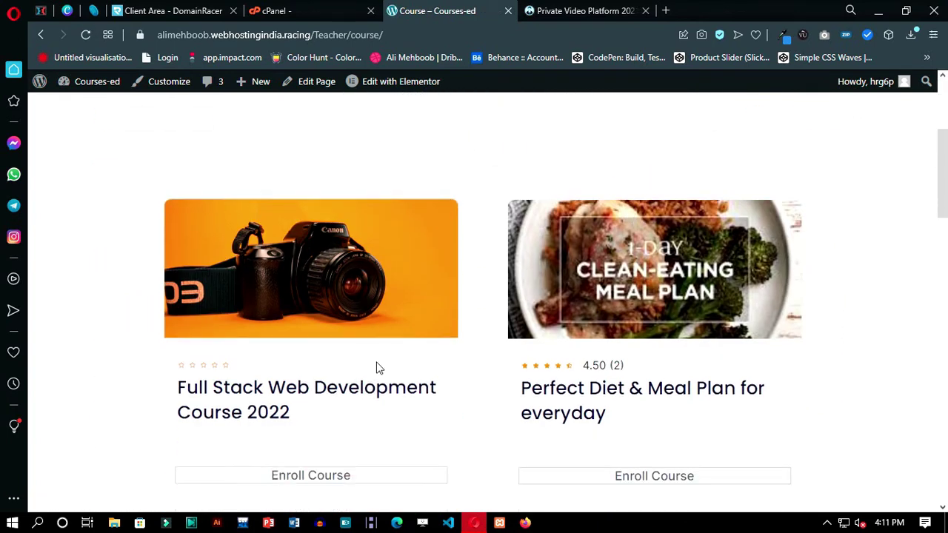
# Step: Open the admin Dashboard in a new tab placed before the course tab
pyautogui.moveTo(74, 81)
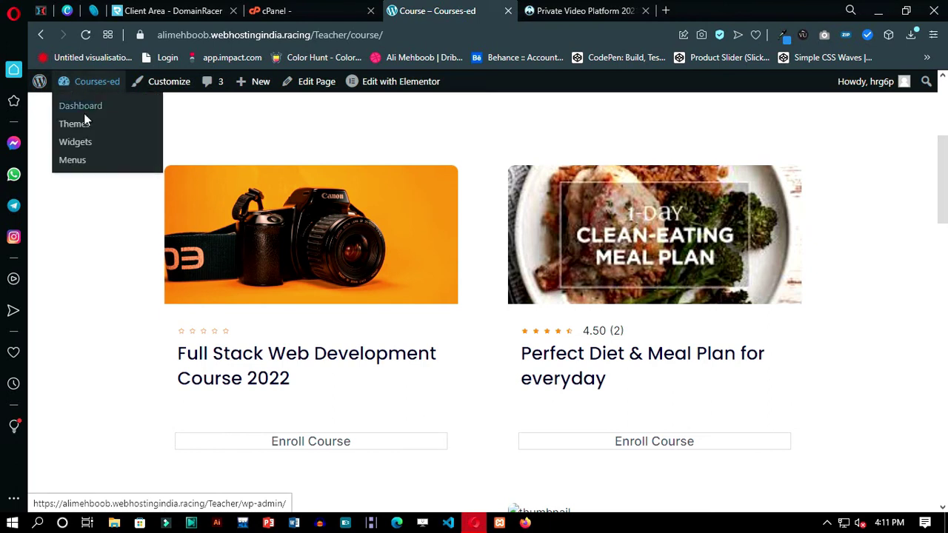
pyautogui.rightClick(85, 107)
pyautogui.click(139, 117)
pyautogui.moveTo(563, 10); pyautogui.dragTo(496, 8)
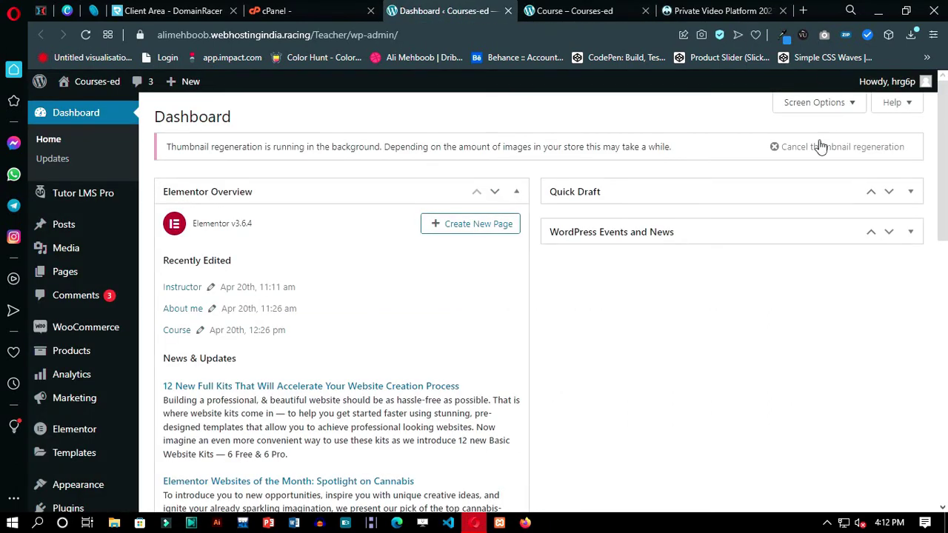
# Step: Show the All Products list with its five published products
pyautogui.moveTo(79, 354)
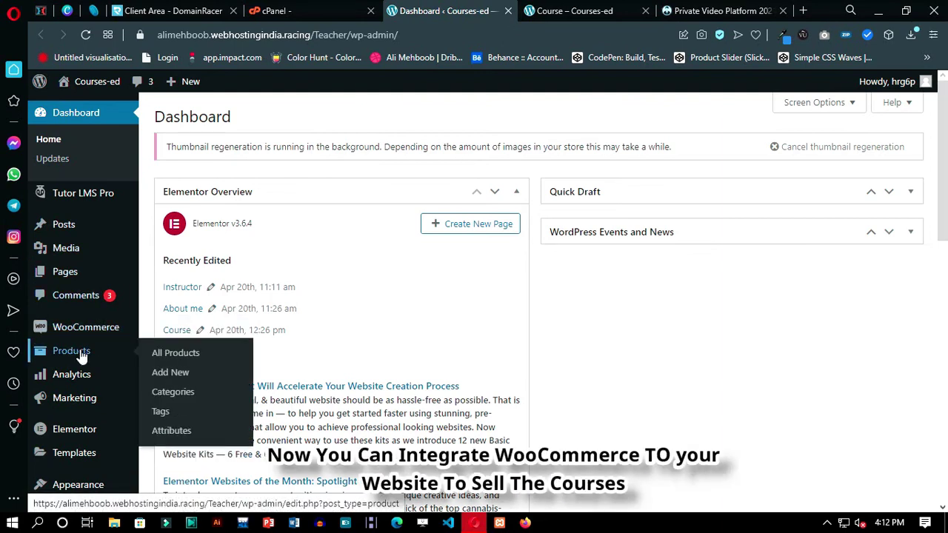
pyautogui.click(82, 356)
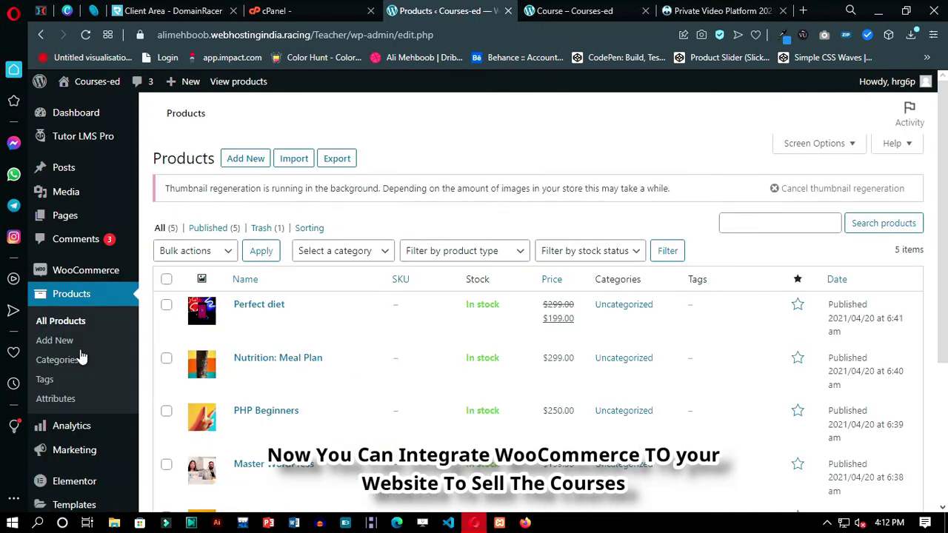
pyautogui.scroll(-3, 363, 366)
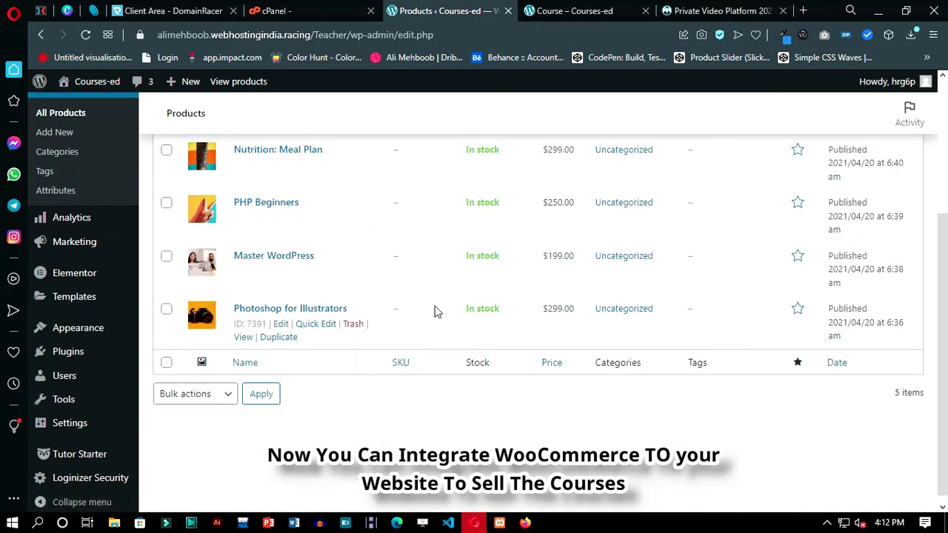
pyautogui.scroll(3, 436, 312)
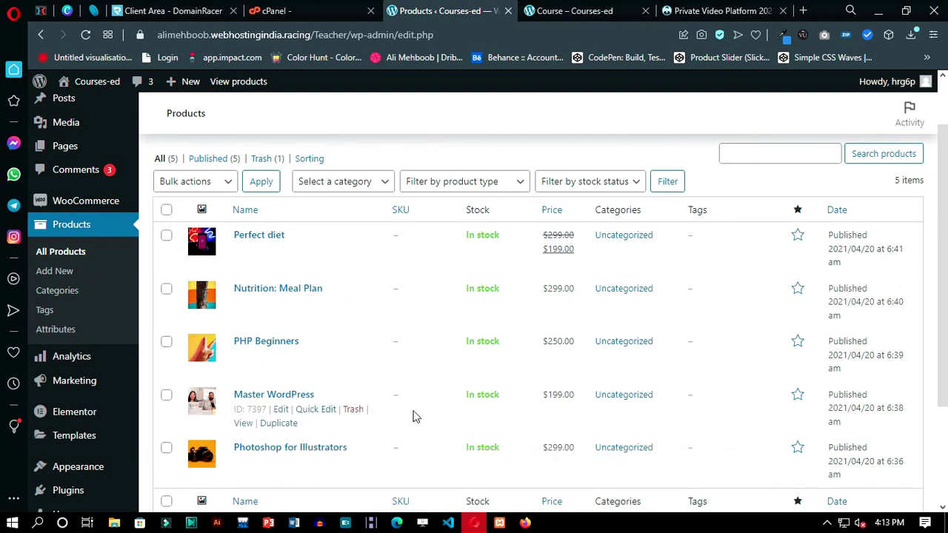
pyautogui.scroll(1, 448, 298)
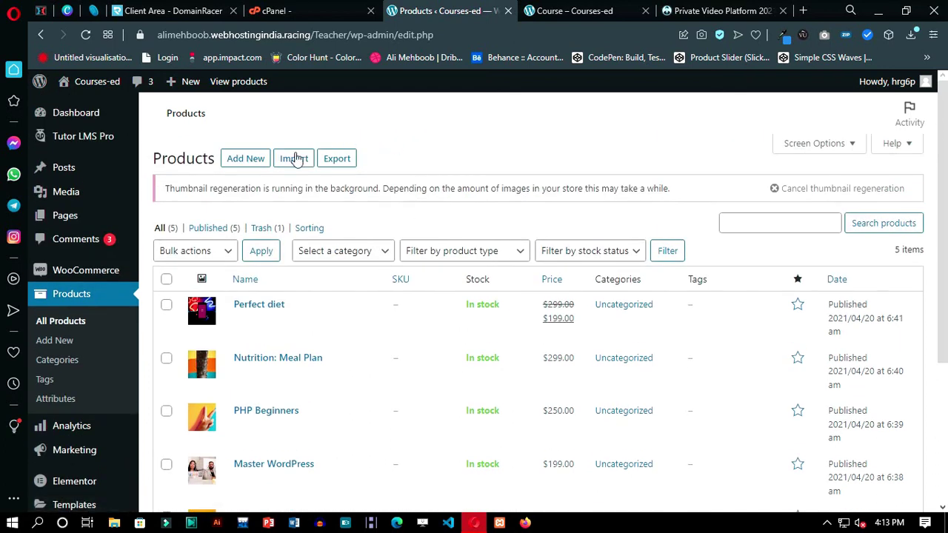
# Step: Start a new product named 'Full Stack Web Development Course 2022', copied from the course title
pyautogui.click(244, 160)
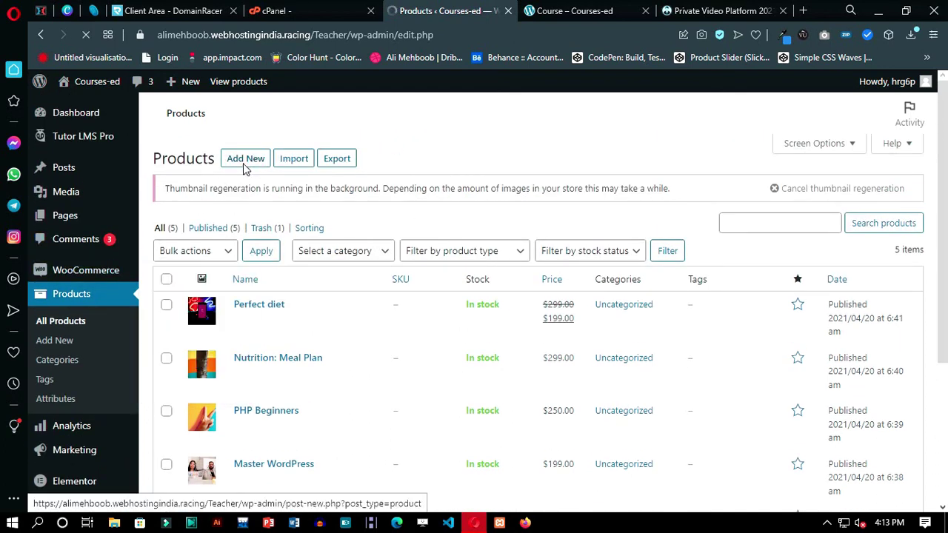
pyautogui.hotkey('ctrl', 'Tab')
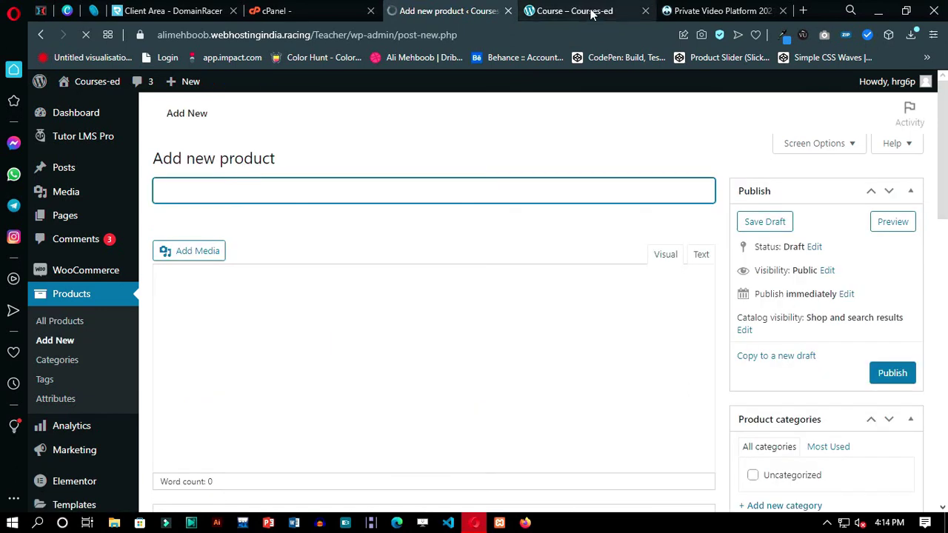
pyautogui.moveTo(300, 455); pyautogui.dragTo(198, 431)
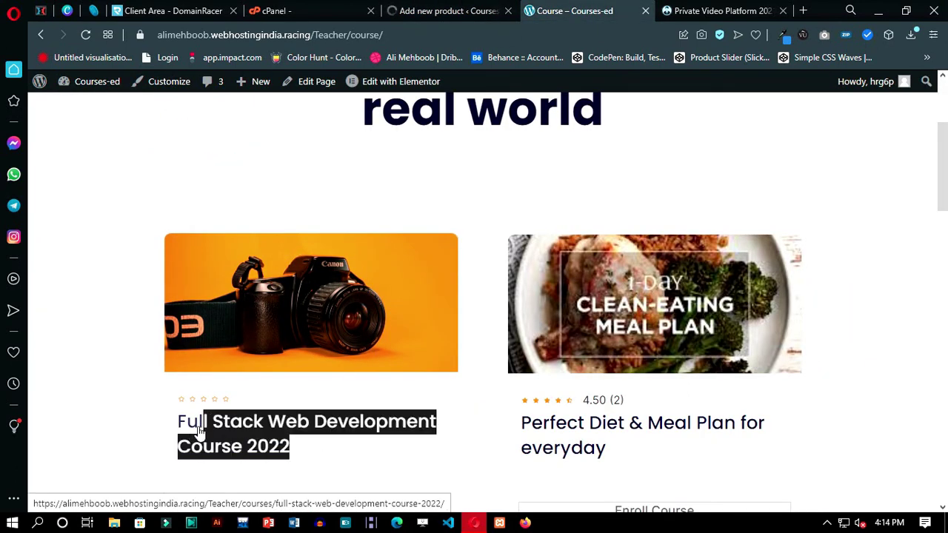
pyautogui.click(443, 10)
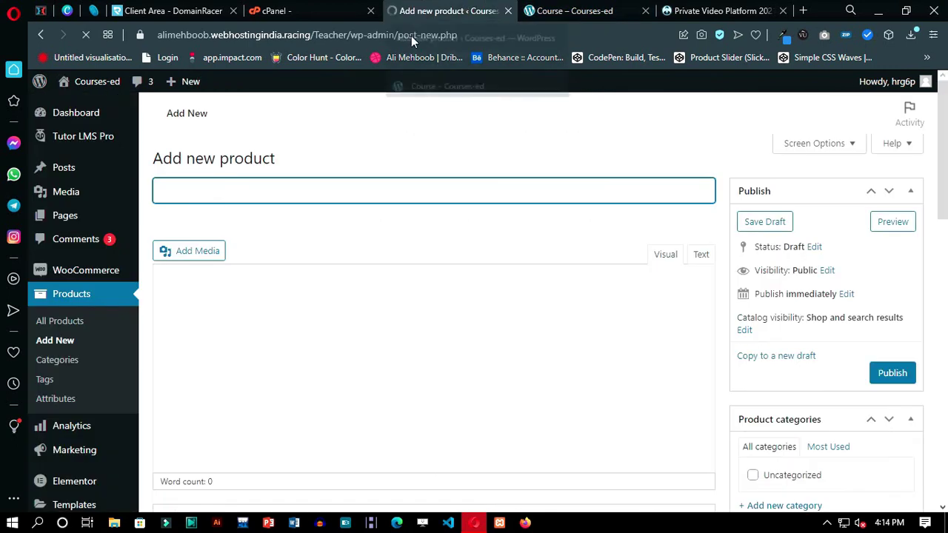
pyautogui.write('Full Stack Web Development Course 2022')
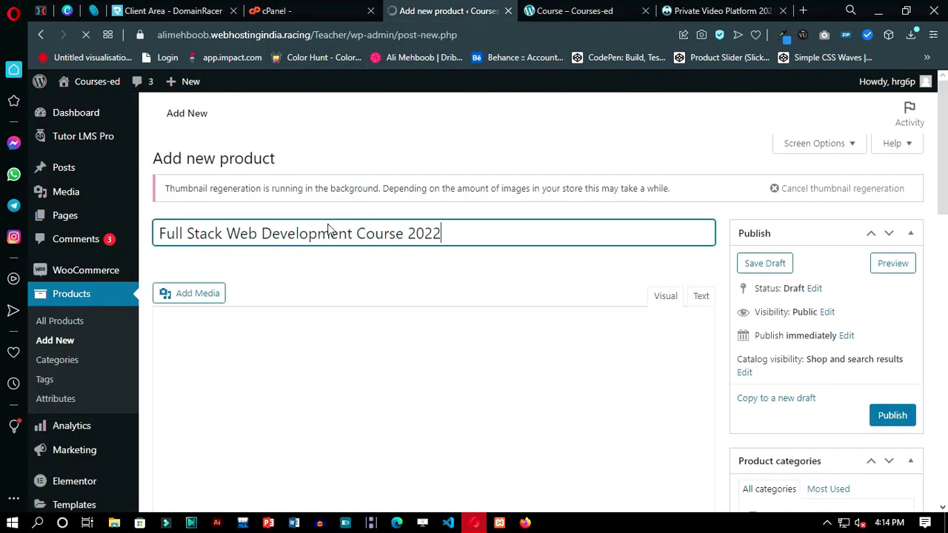
pyautogui.click(770, 211)
pyautogui.scroll(-2, 682, 264)
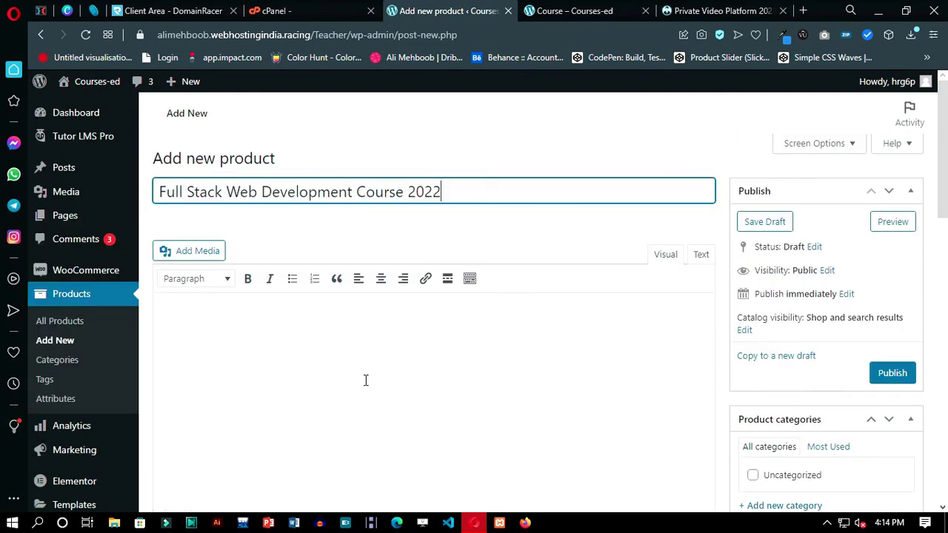
pyautogui.scroll(-3, 376, 360)
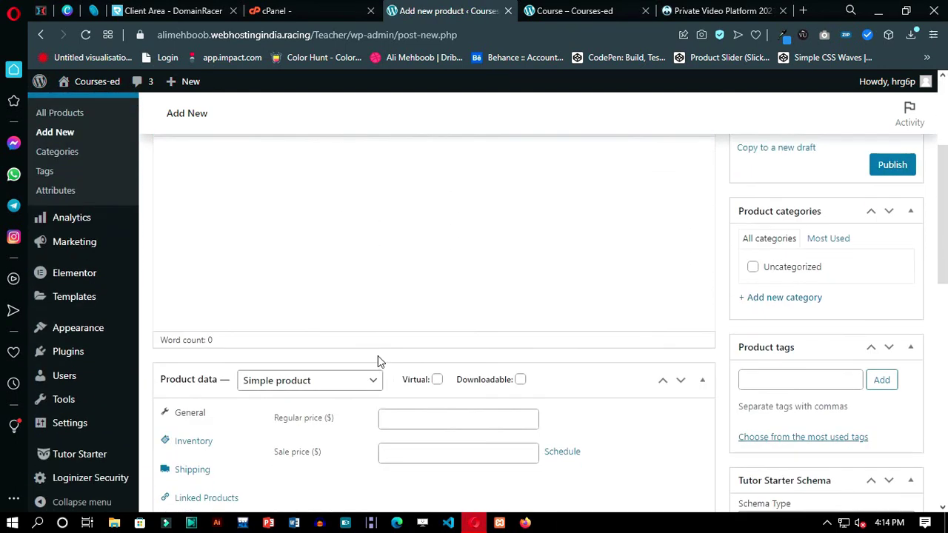
pyautogui.scroll(-1, 538, 363)
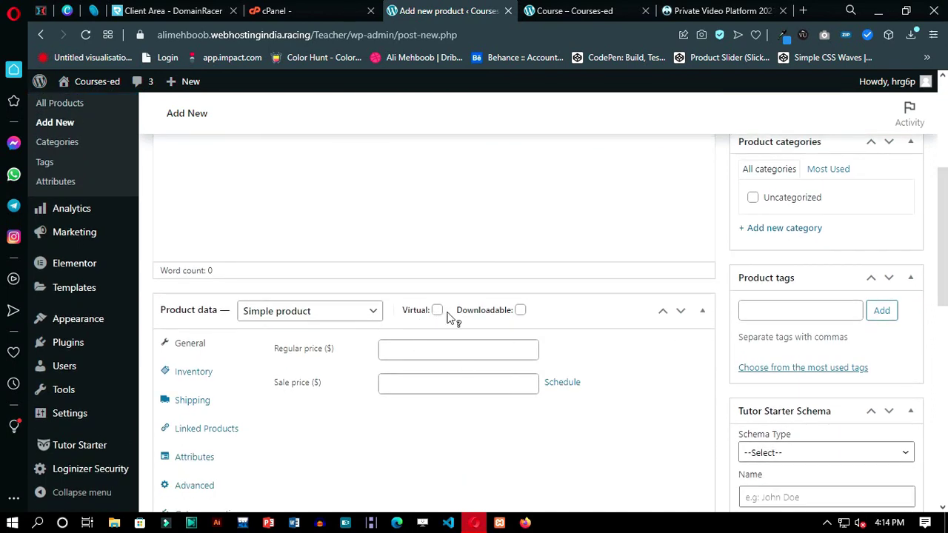
# Step: Mark the product Virtual and Downloadable with a regular price of 49.99
pyautogui.click(437, 310)
pyautogui.click(520, 311)
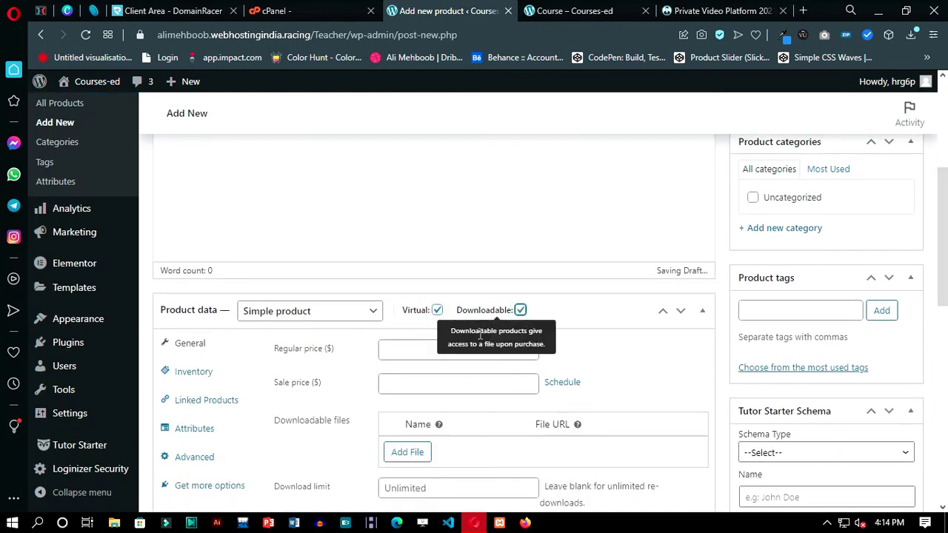
pyautogui.click(425, 351)
pyautogui.click(404, 379)
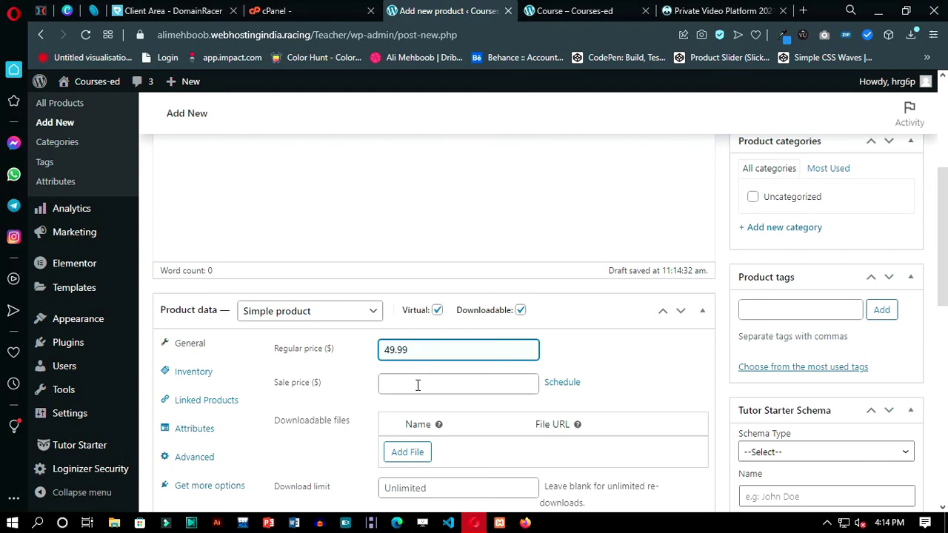
# Step: Bring up the media picker for the product image
pyautogui.scroll(-2, 399, 383)
pyautogui.scroll(-1, 387, 381)
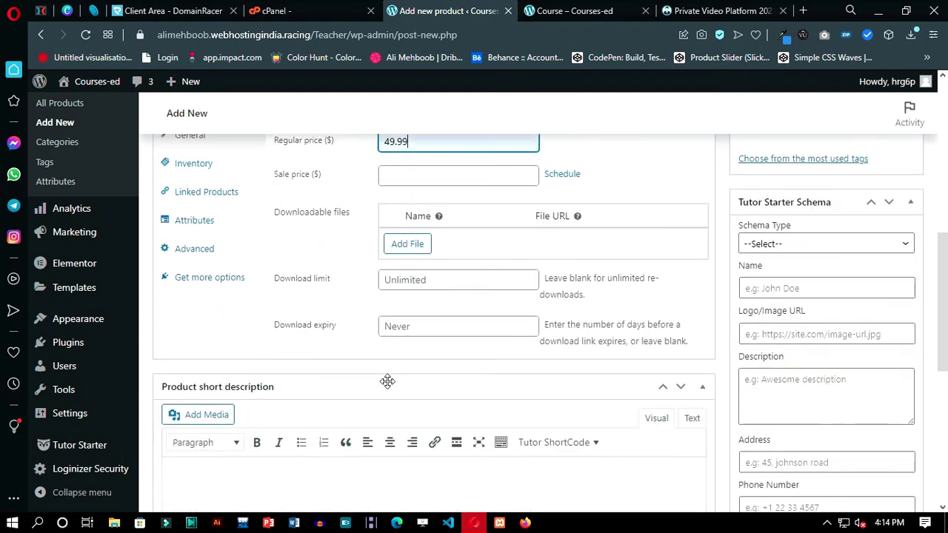
pyautogui.scroll(-5, 423, 309)
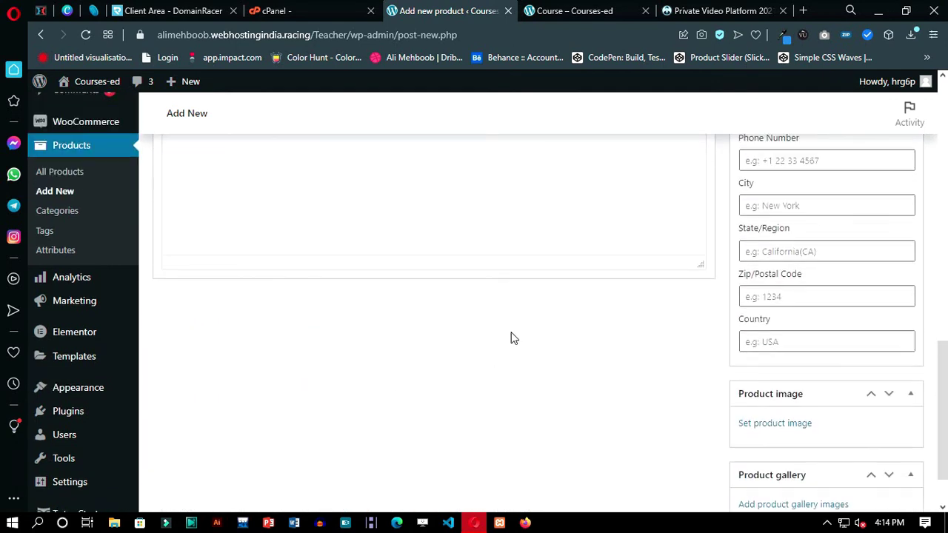
pyautogui.scroll(1, 522, 339)
pyautogui.scroll(-2, 637, 352)
pyautogui.click(769, 357)
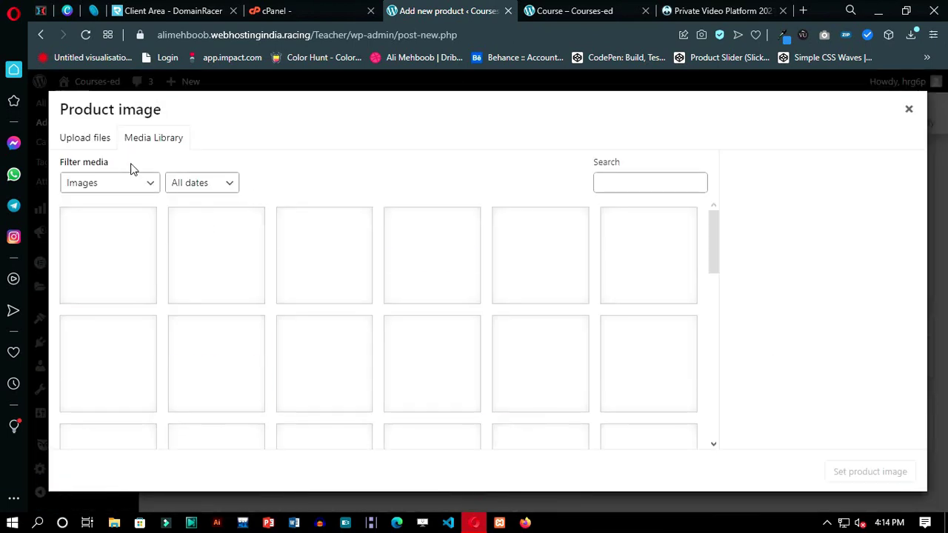
# Step: Set the camera photo from the Media Library as the product image
pyautogui.click(136, 255)
pyautogui.click(140, 263)
pyautogui.scroll(-3, 314, 303)
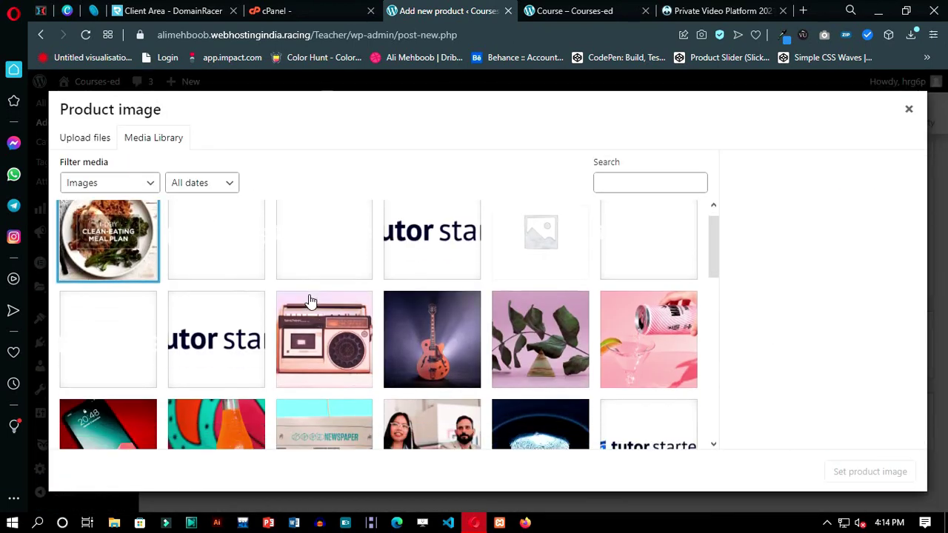
pyautogui.scroll(-2, 313, 304)
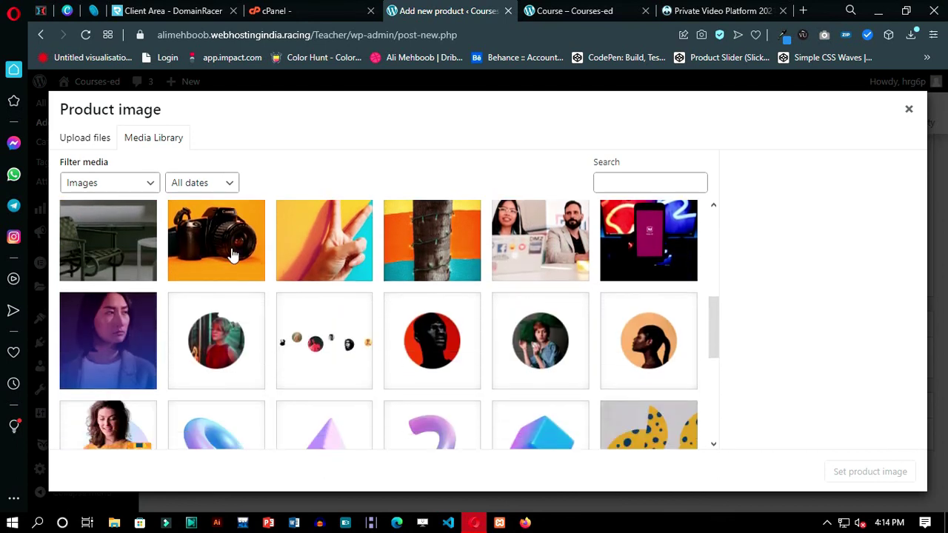
pyautogui.click(232, 255)
pyautogui.click(870, 471)
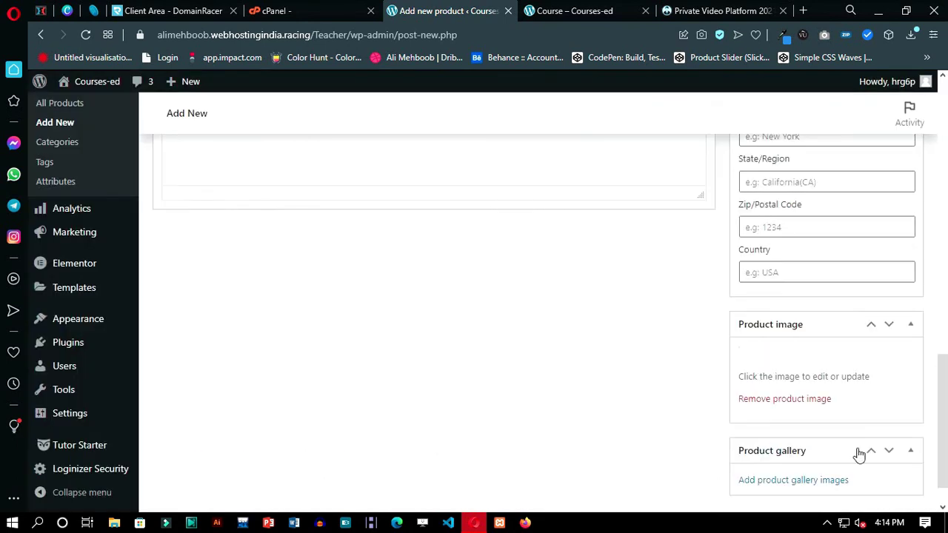
pyautogui.scroll(15, 700, 378)
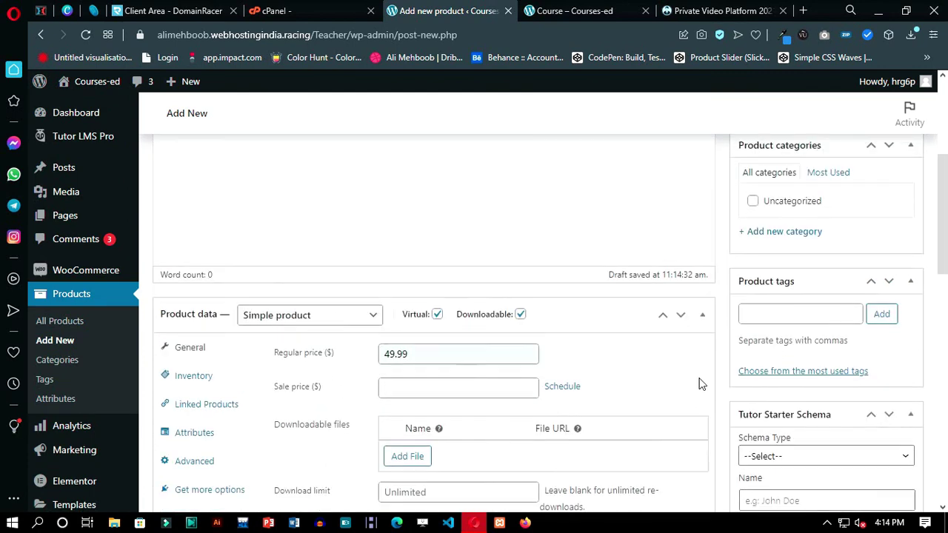
pyautogui.scroll(2, 700, 378)
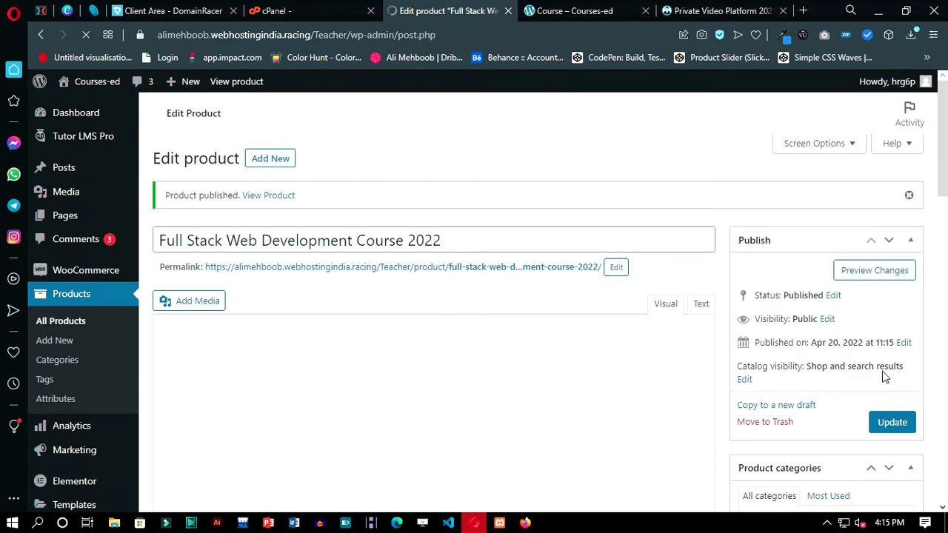
# Step: In Tutor LMS Settings > Monetization, set the eCommerce engine to WooCommerce and save
pyautogui.moveTo(98, 143)
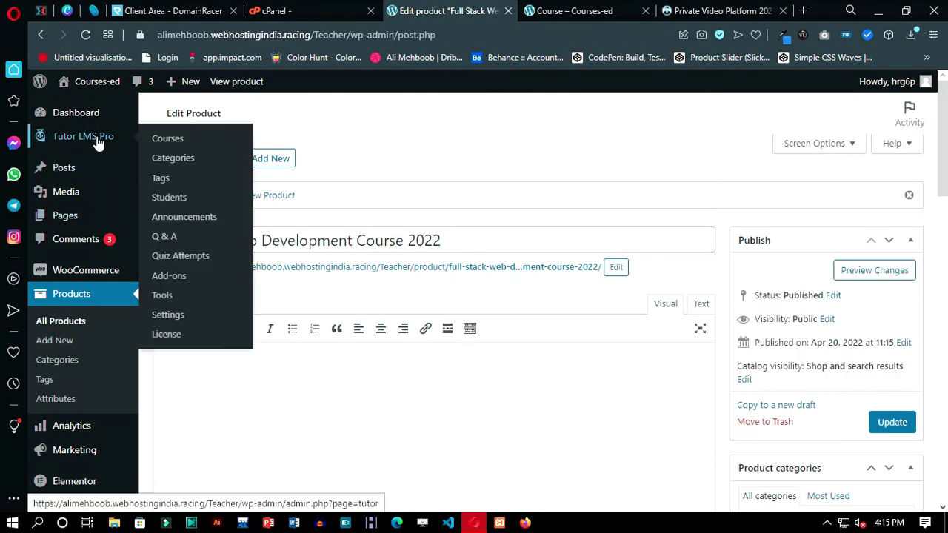
pyautogui.click(176, 318)
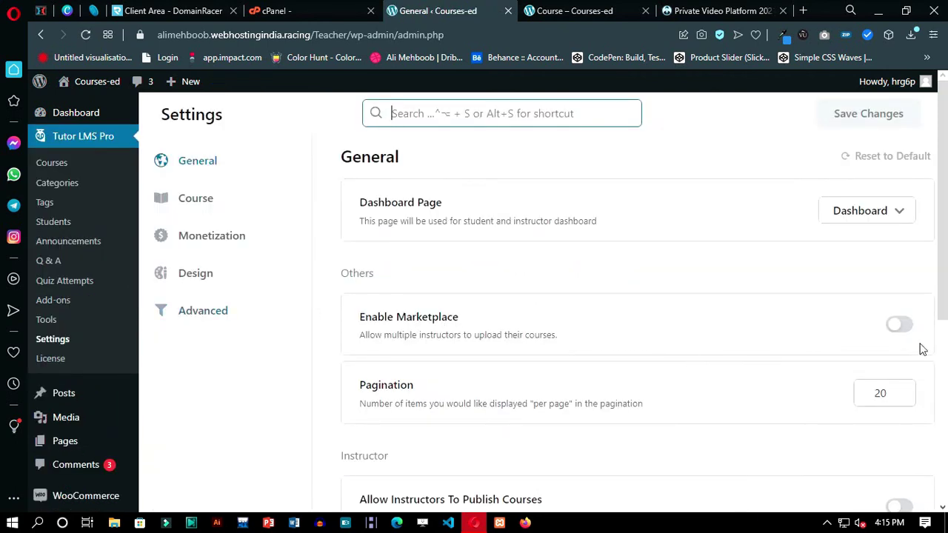
pyautogui.scroll(-2, 318, 322)
pyautogui.scroll(2, 329, 224)
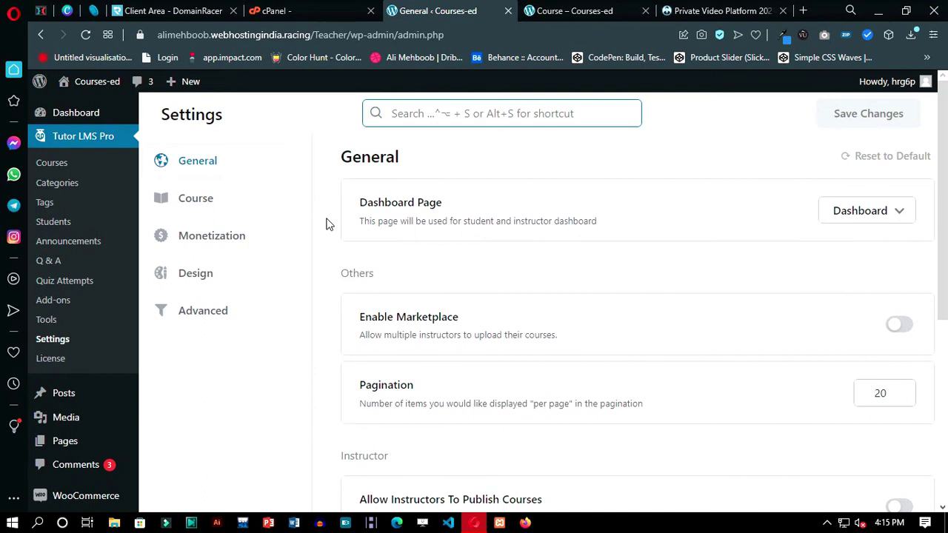
pyautogui.click(220, 243)
pyautogui.click(798, 252)
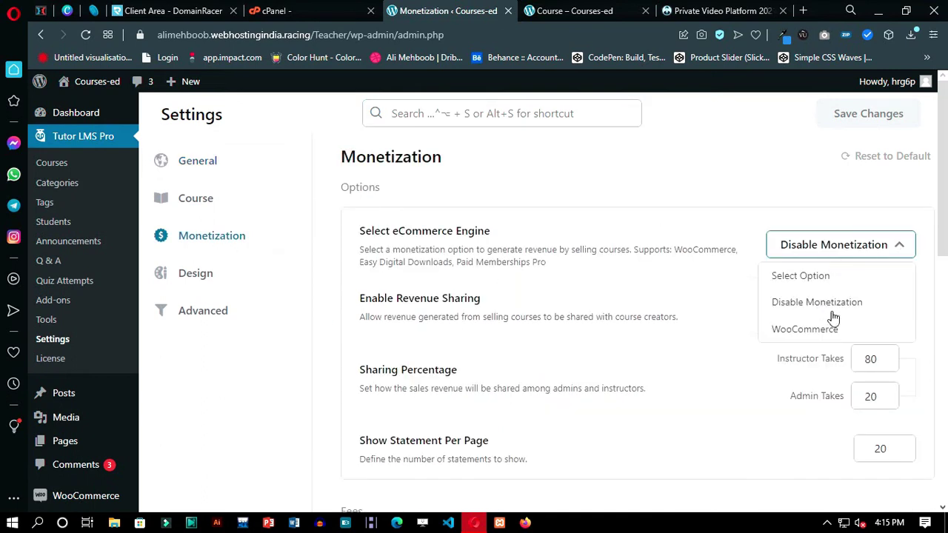
pyautogui.click(804, 328)
pyautogui.scroll(-10, 711, 327)
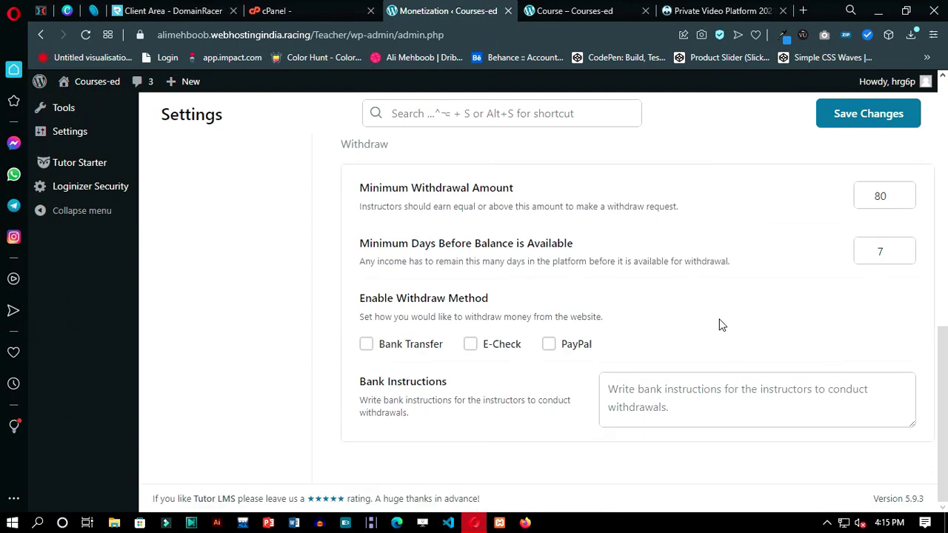
pyautogui.scroll(10, 662, 317)
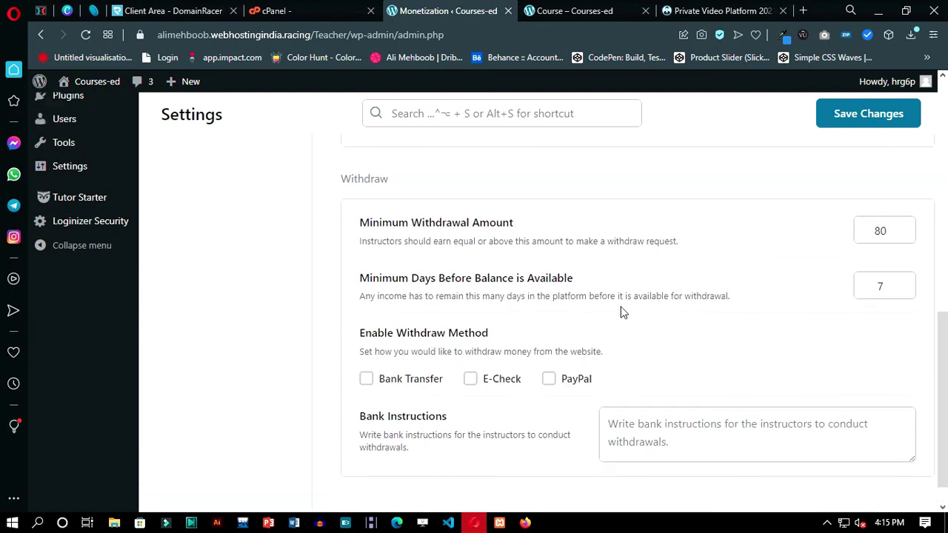
pyautogui.click(871, 115)
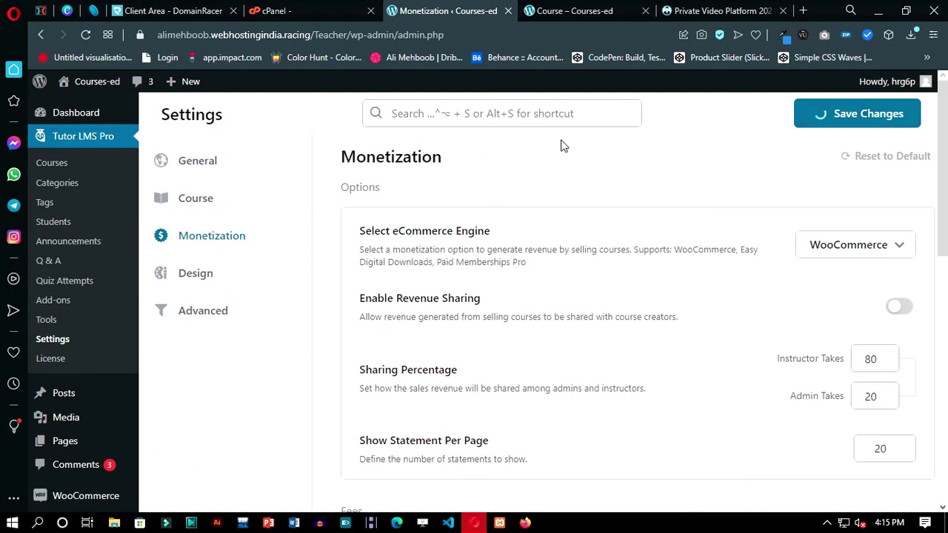
pyautogui.click(66, 163)
# Step: Open Full Stack Web Development Course 2022 for editing from the admin course list
pyautogui.click(562, 10)
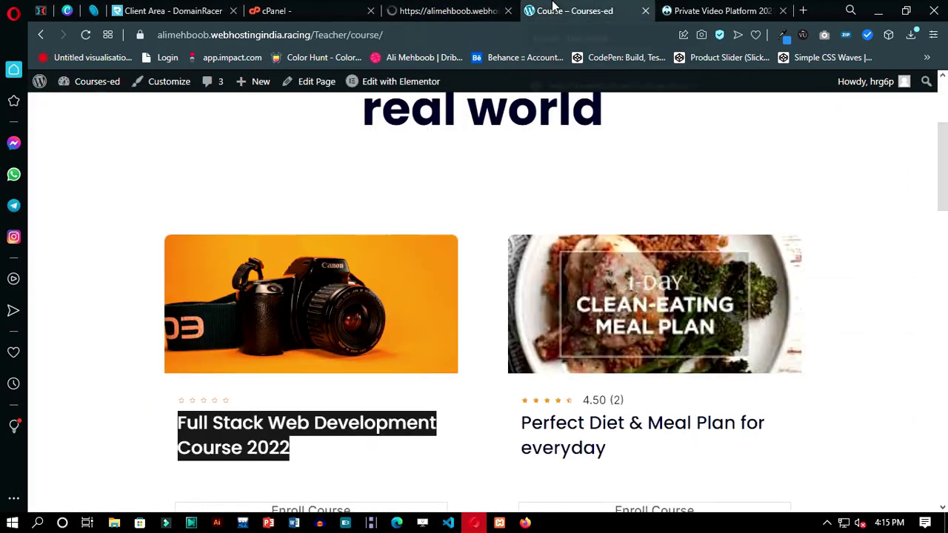
pyautogui.hotkey('ctrl', 'shift', 'Tab')
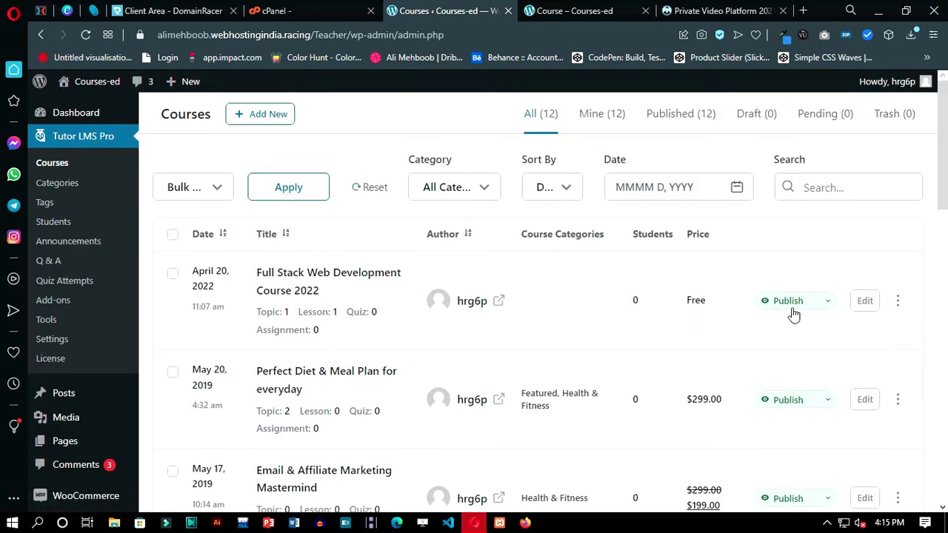
pyautogui.click(864, 302)
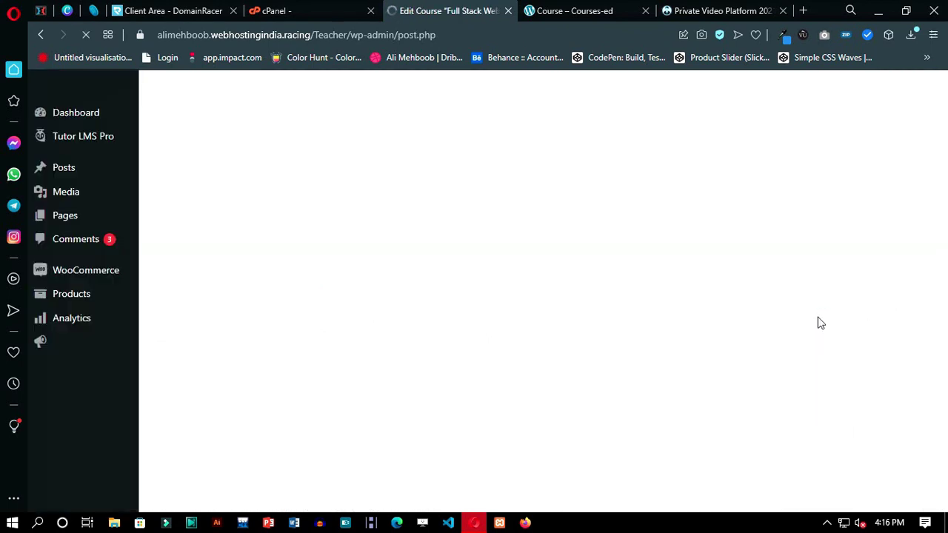
pyautogui.scroll(-10, 730, 312)
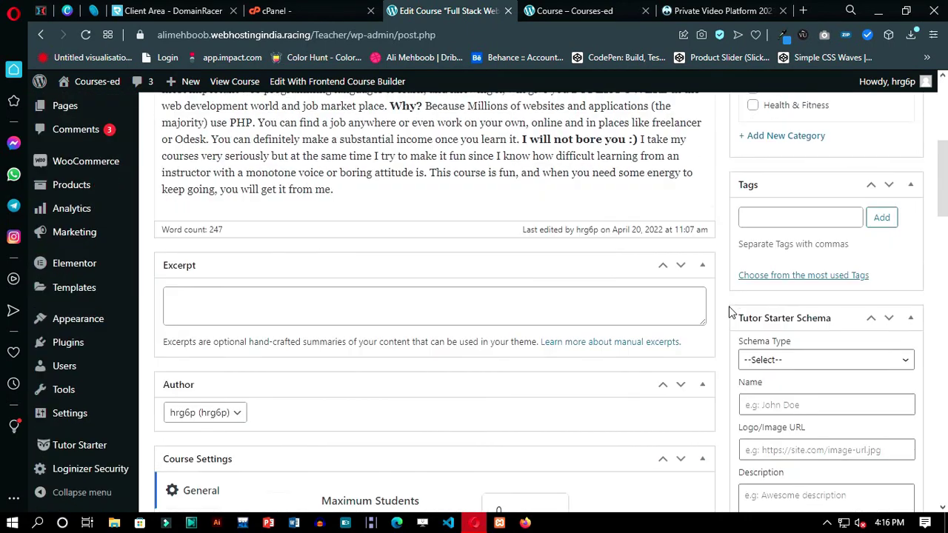
pyautogui.scroll(-2, 730, 312)
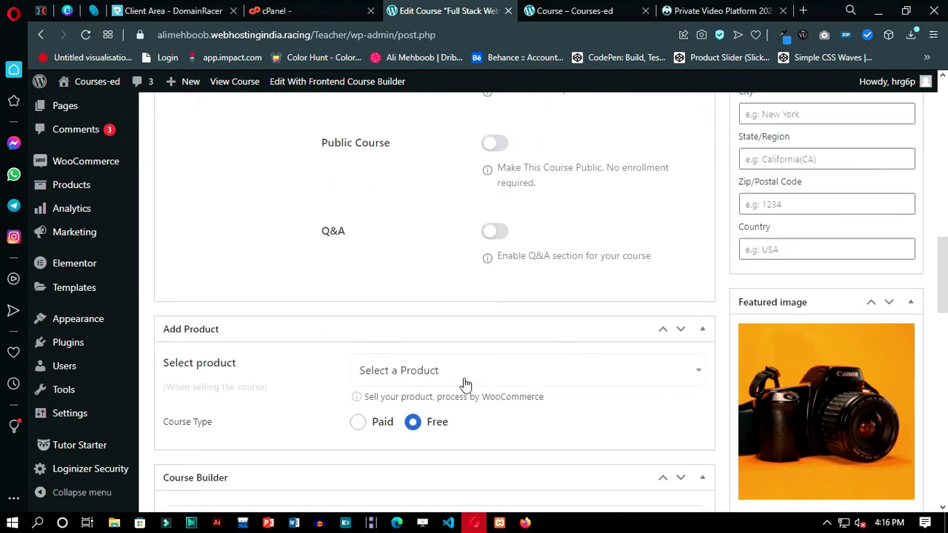
# Step: Link the course to its matching WooCommerce product, make it Paid, and update it
pyautogui.click(620, 378)
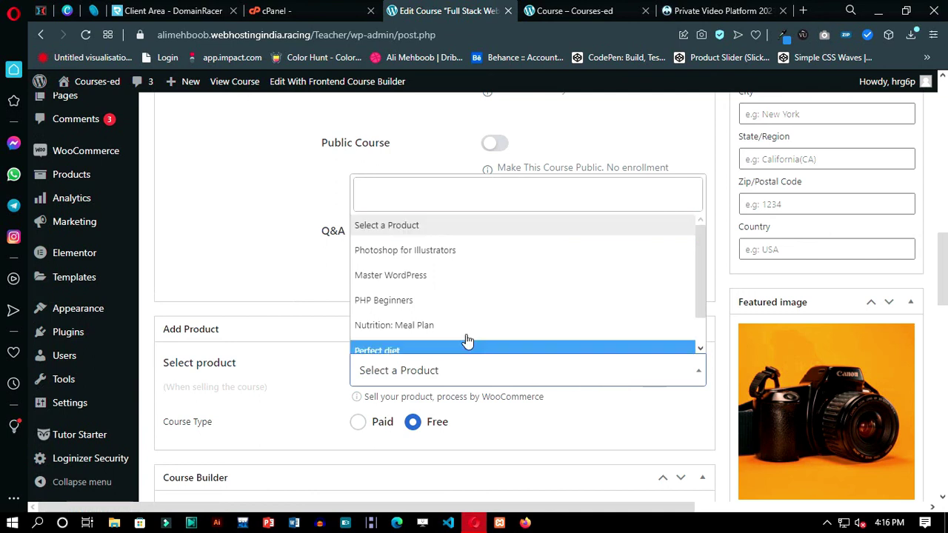
pyautogui.scroll(-1, 437, 293)
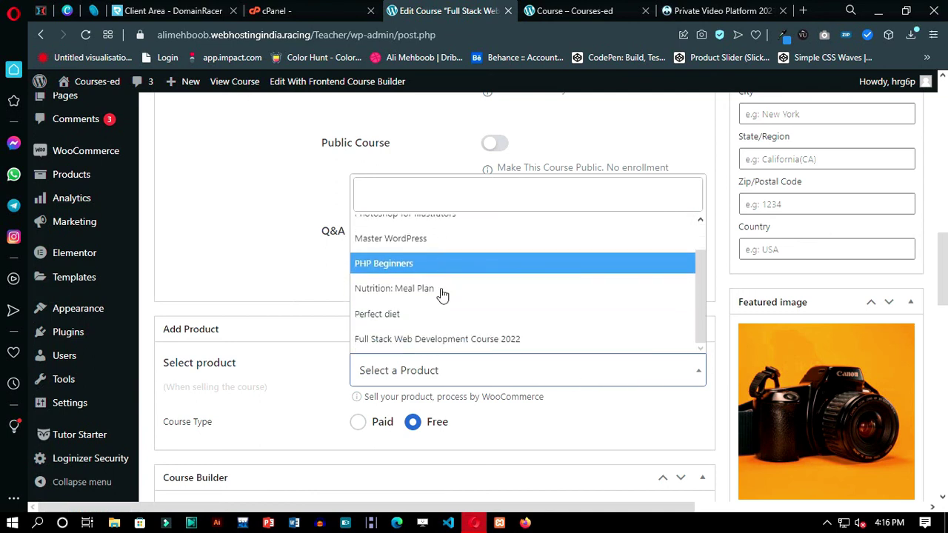
pyautogui.click(439, 340)
pyautogui.click(357, 428)
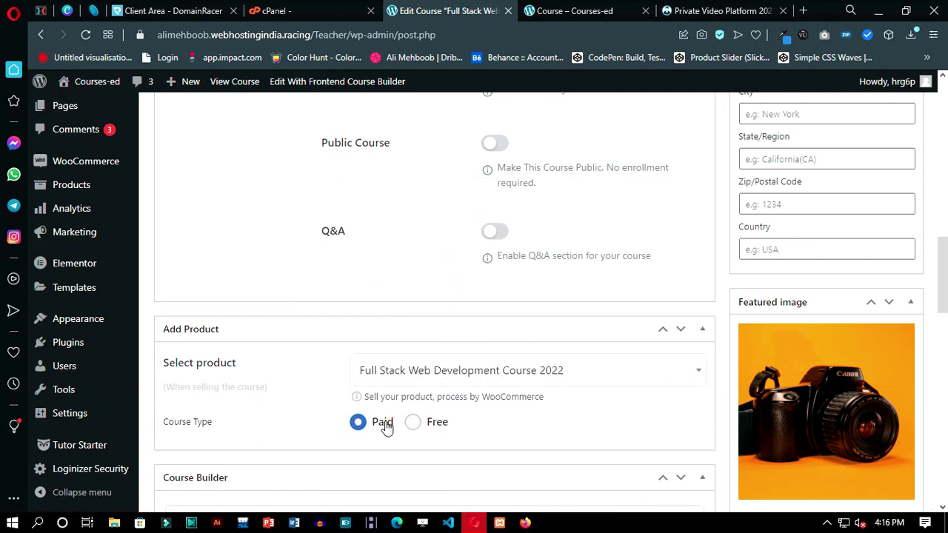
pyautogui.scroll(10, 740, 440)
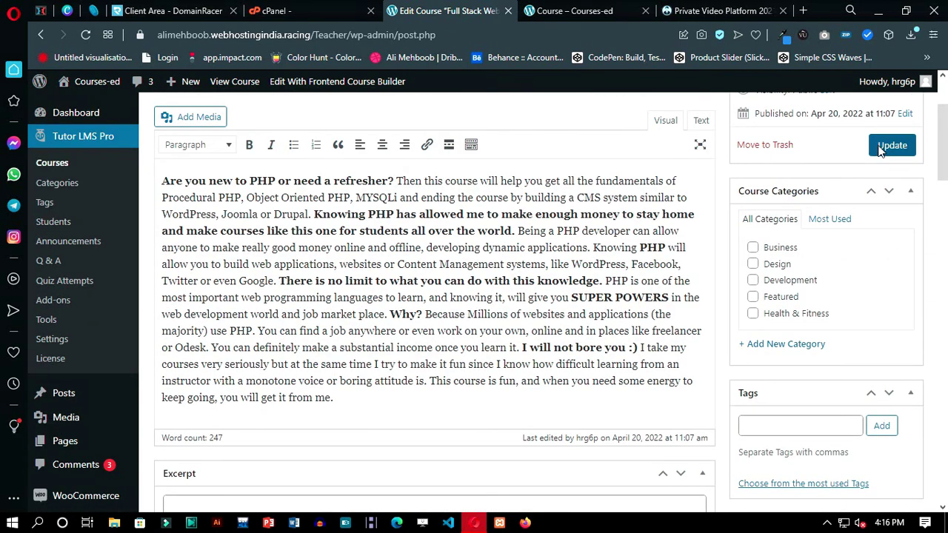
pyautogui.click(891, 147)
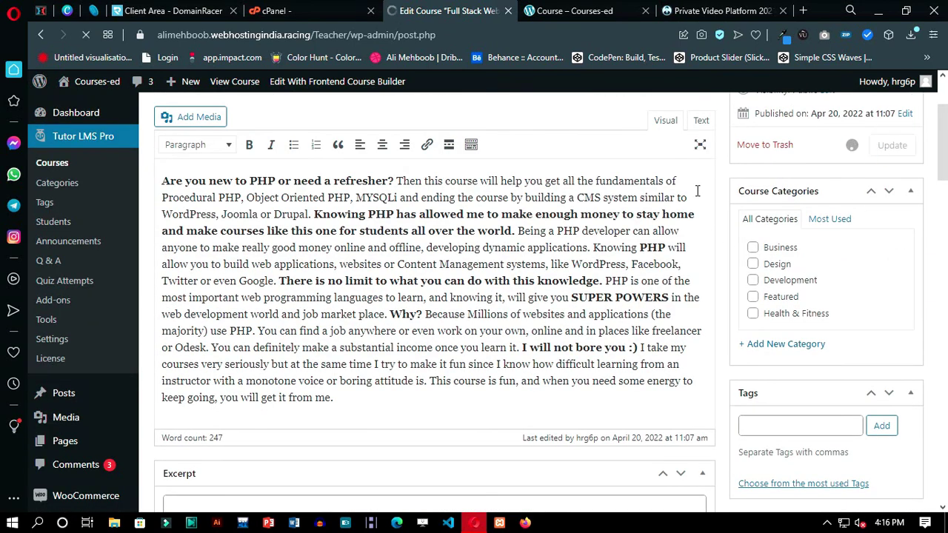
pyautogui.scroll(2, 722, 191)
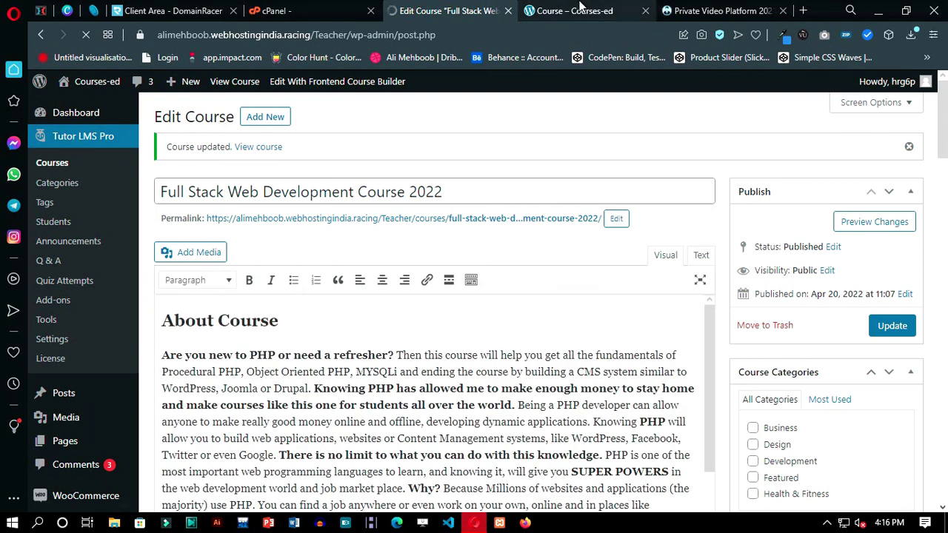
# Step: Reload the site's course listing to show the course's new $49.99 price
pyautogui.click(581, 7)
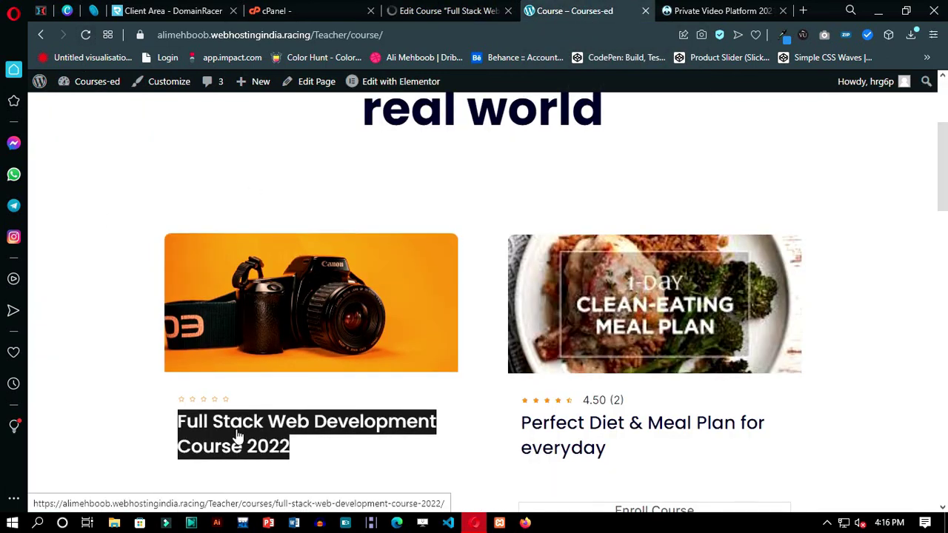
pyautogui.click(89, 34)
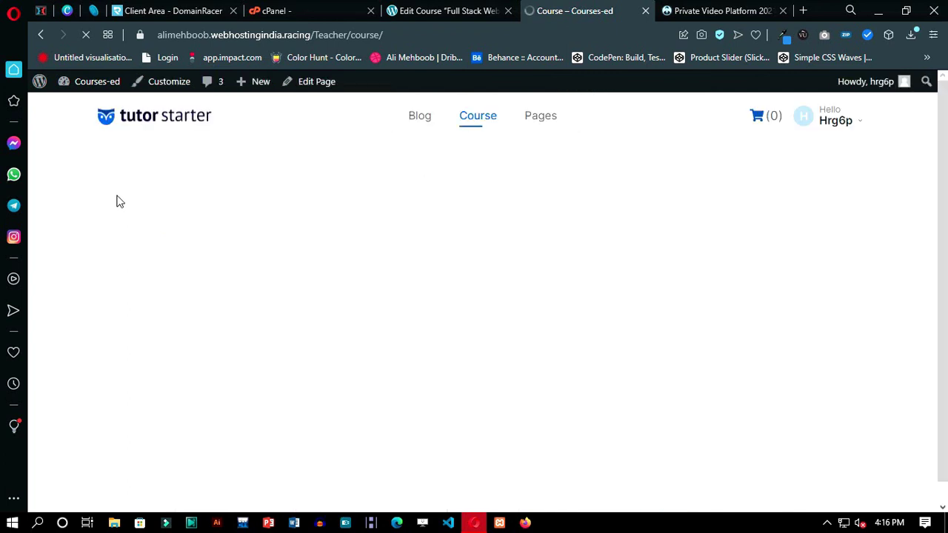
pyautogui.scroll(-2, 306, 418)
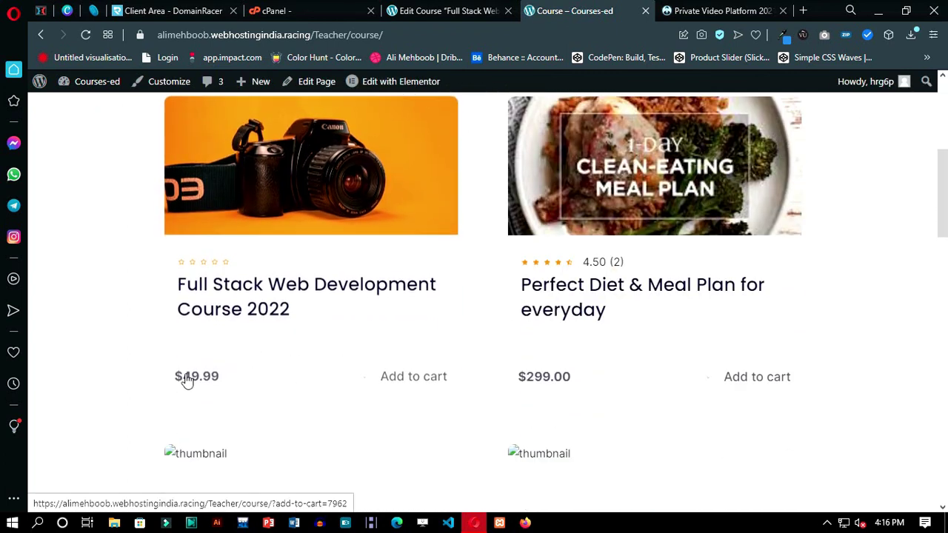
pyautogui.moveTo(221, 383); pyautogui.dragTo(123, 390)
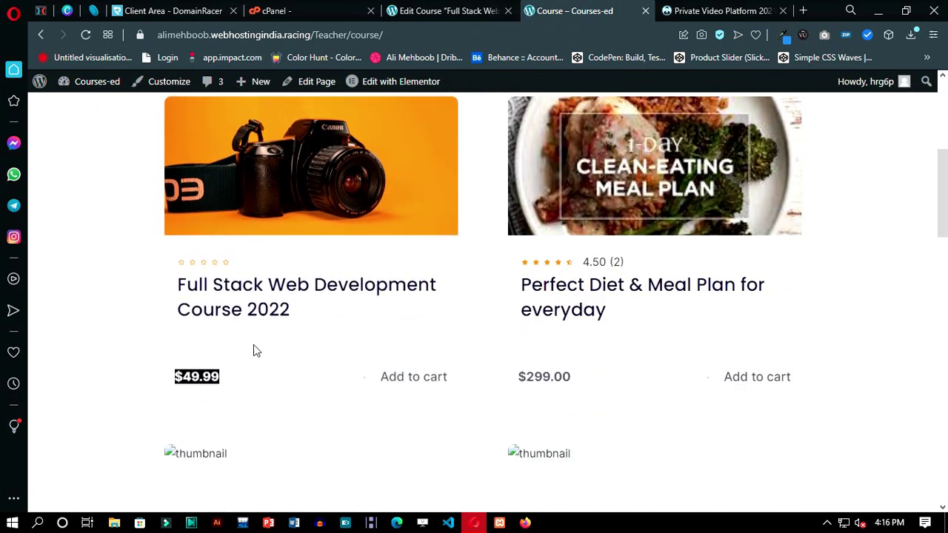
# Step: Add Full Stack Web Development Course 2022 to the cart from its course page
pyautogui.click(281, 308)
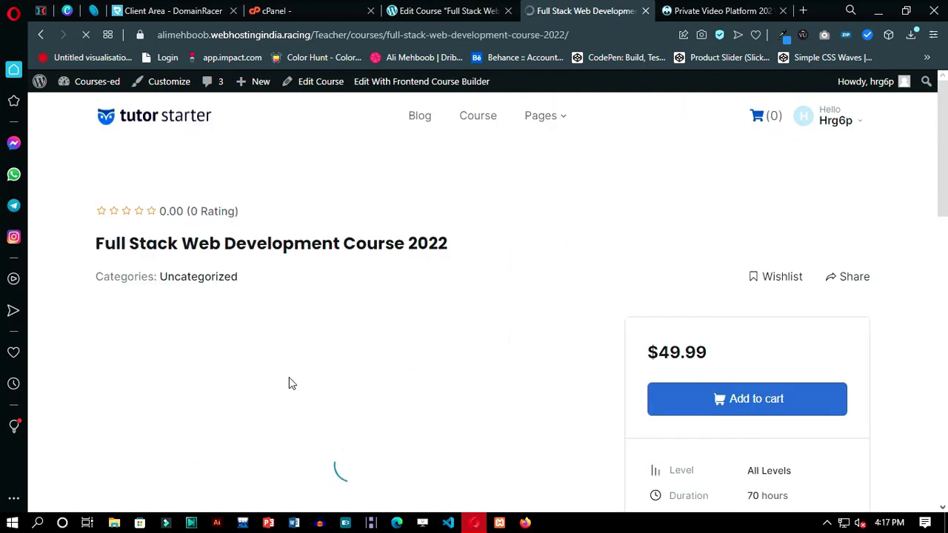
pyautogui.scroll(-3, 608, 317)
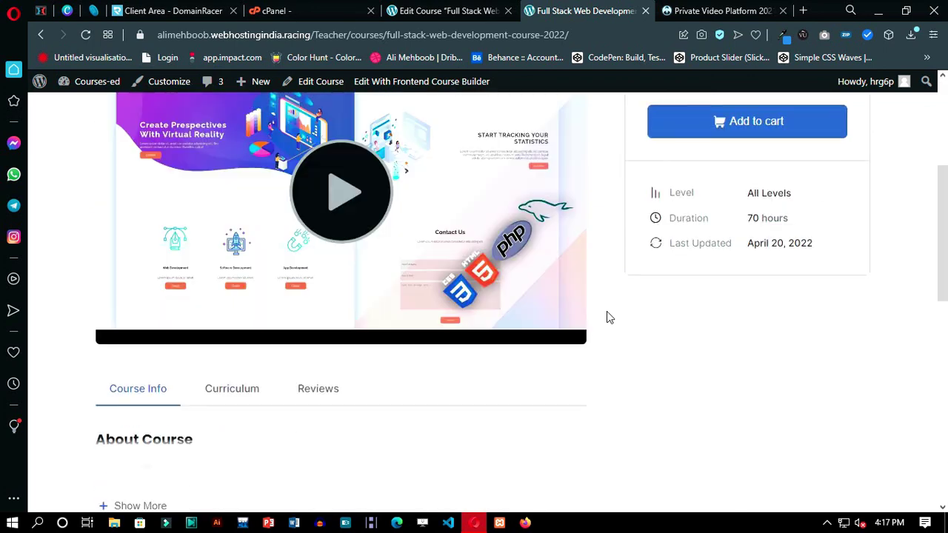
pyautogui.scroll(3, 608, 317)
pyautogui.click(729, 330)
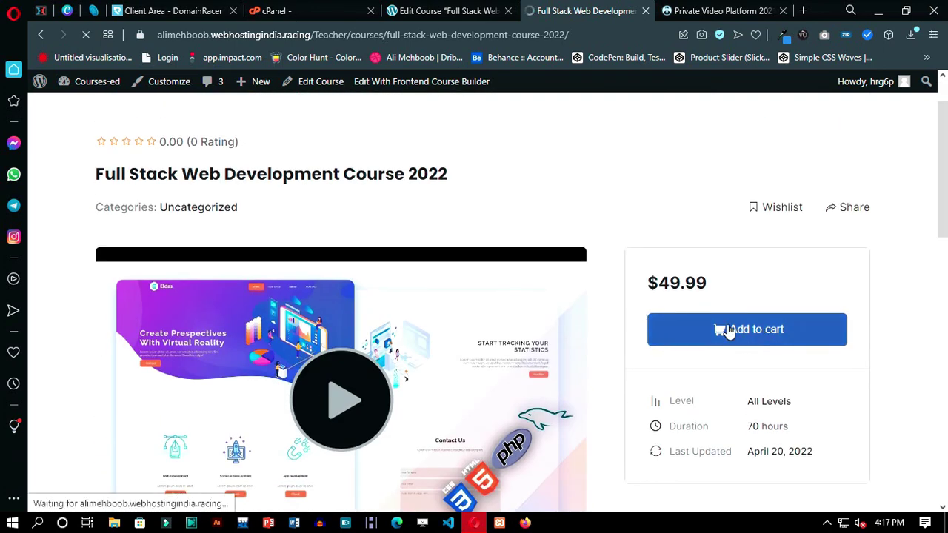
pyautogui.scroll(1, 728, 332)
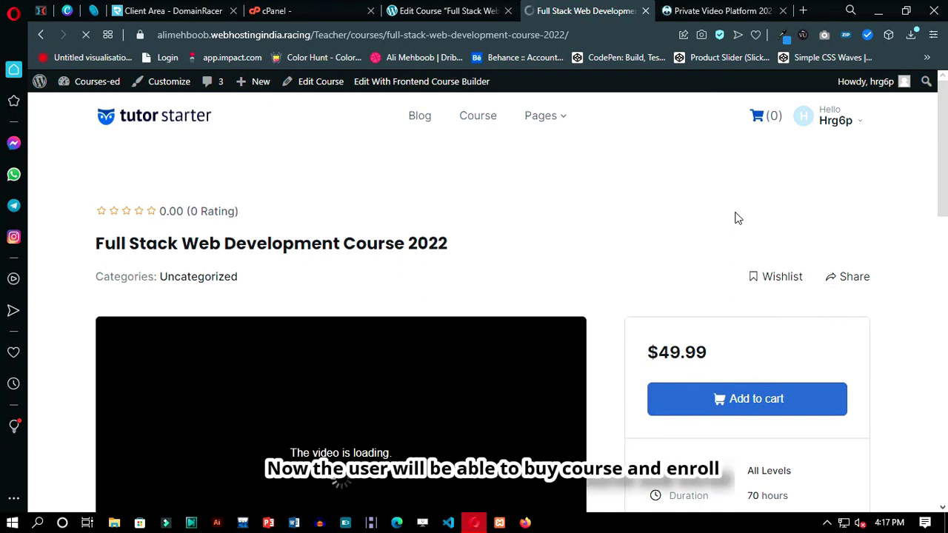
# Step: View the cart showing the course at $49.99 with a $49.99 total
pyautogui.click(768, 127)
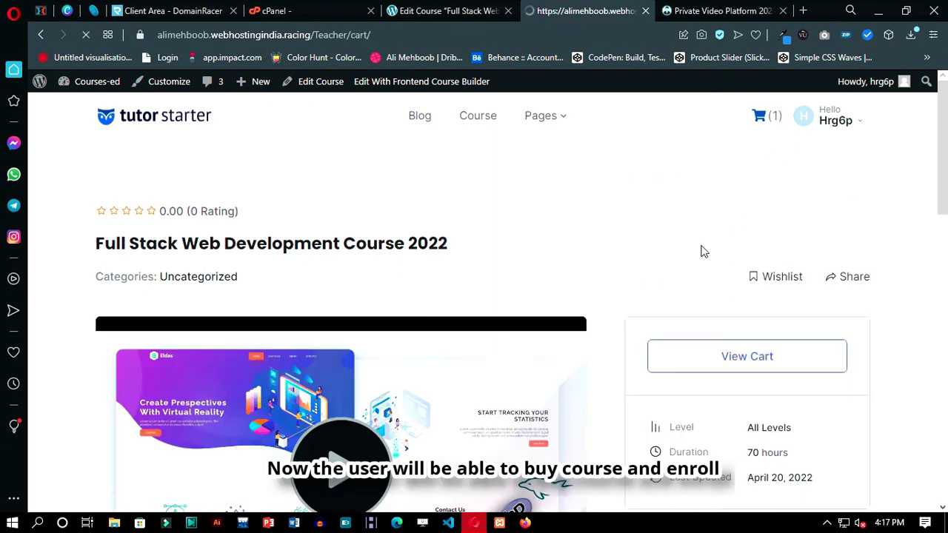
pyautogui.moveTo(580, 293); pyautogui.dragTo(541, 292)
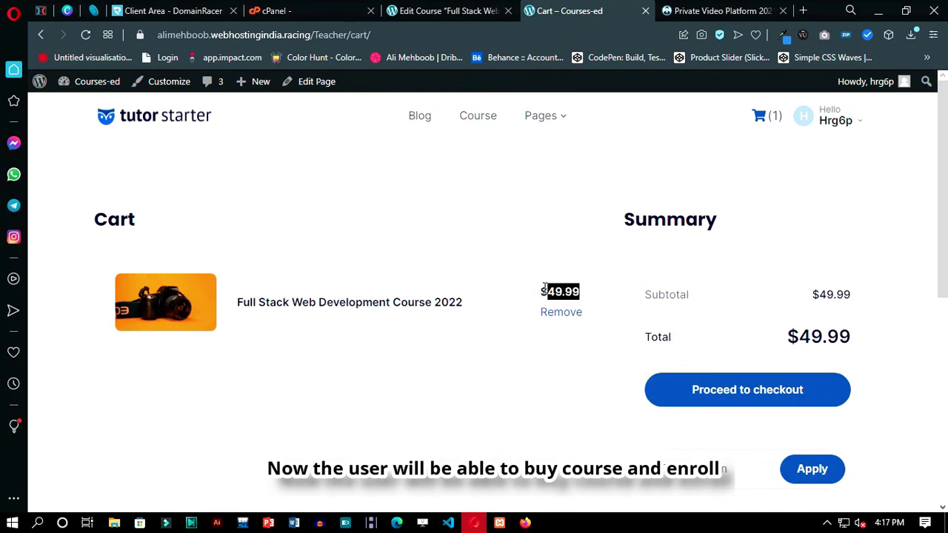
pyautogui.click(592, 362)
pyautogui.scroll(-1, 837, 306)
pyautogui.scroll(-3, 730, 351)
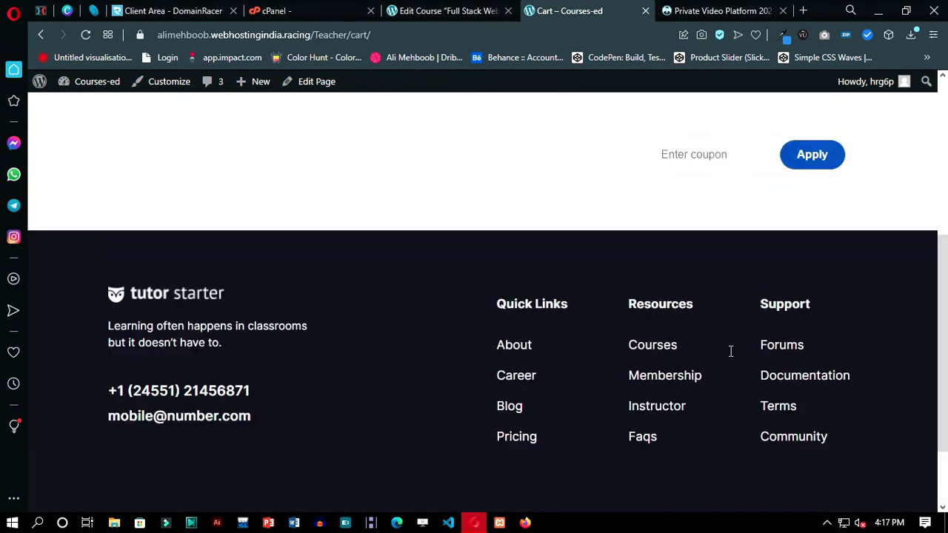
pyautogui.scroll(3, 750, 333)
pyautogui.scroll(2, 639, 360)
# Step: Return to the 'Learning keeps you in the lead' homepage via the logo and scroll through it
pyautogui.click(165, 119)
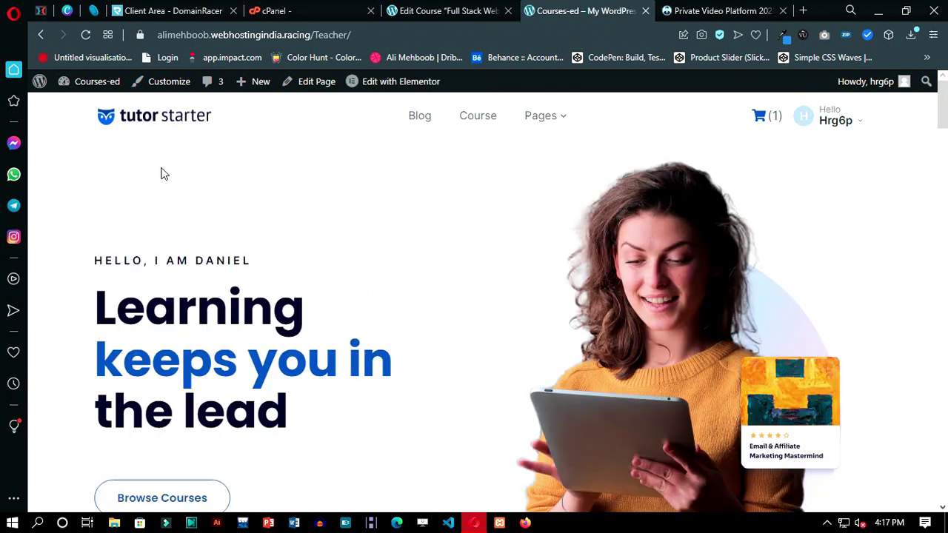
pyautogui.scroll(-15, 454, 328)
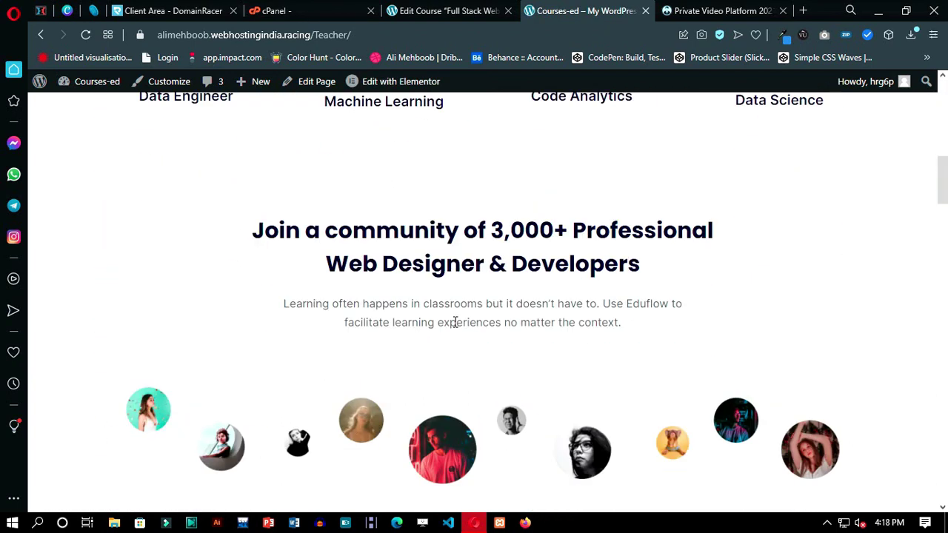
pyautogui.scroll(-15, 454, 323)
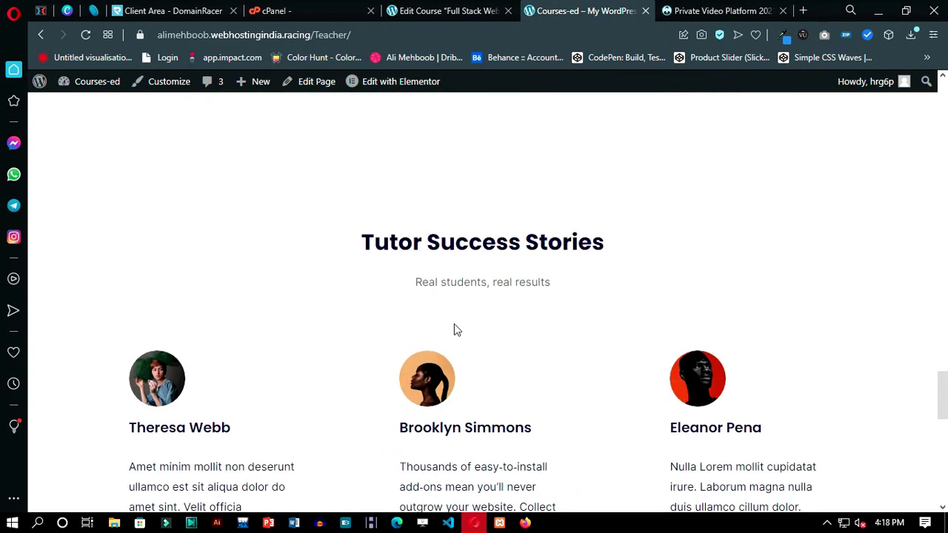
pyautogui.scroll(-3, 454, 340)
pyautogui.moveTo(942, 478); pyautogui.dragTo(940, 65)
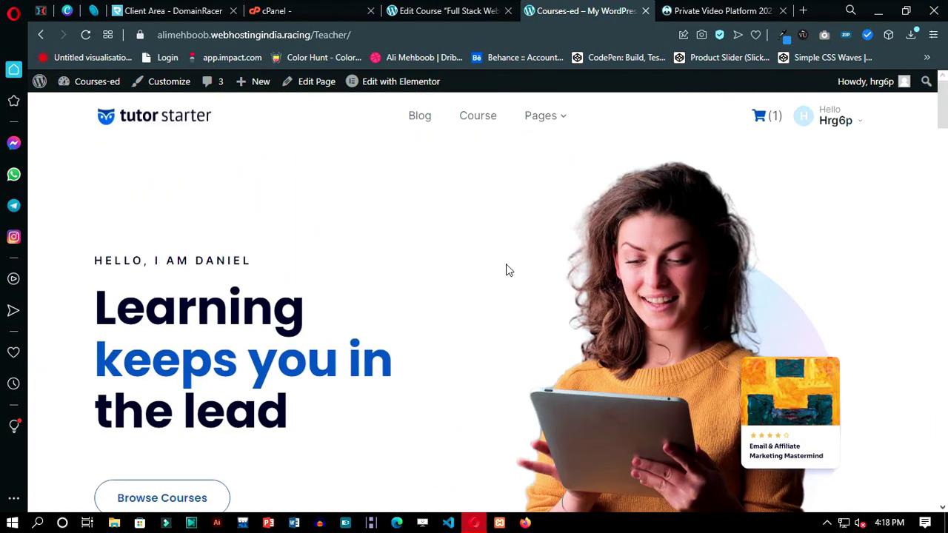